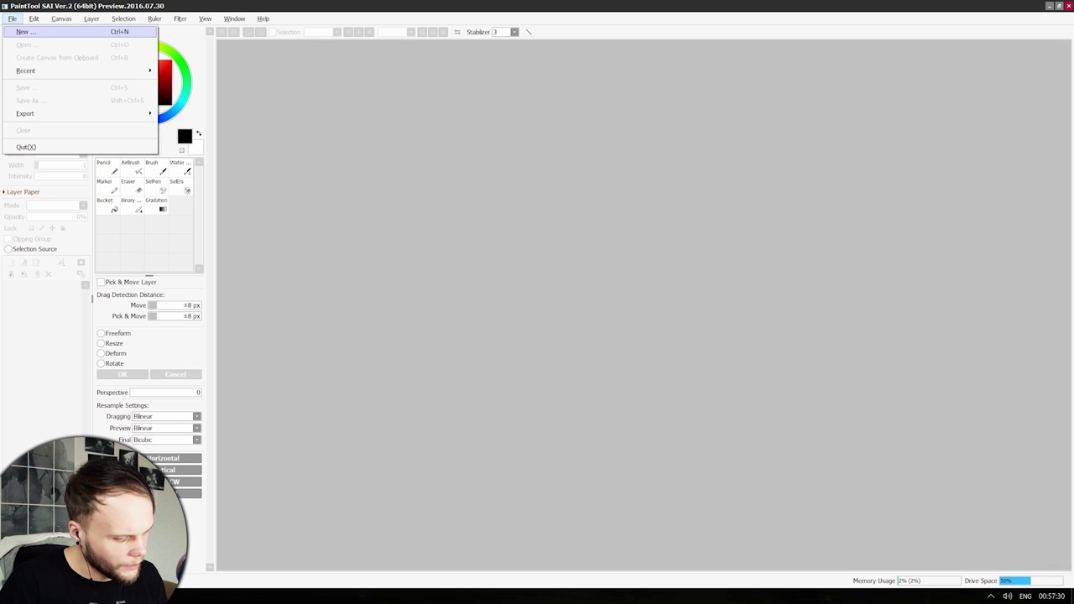
# Make a new 5000 × 6000 pixel canvas with a light grey background colour.
pyautogui.click(24, 31)
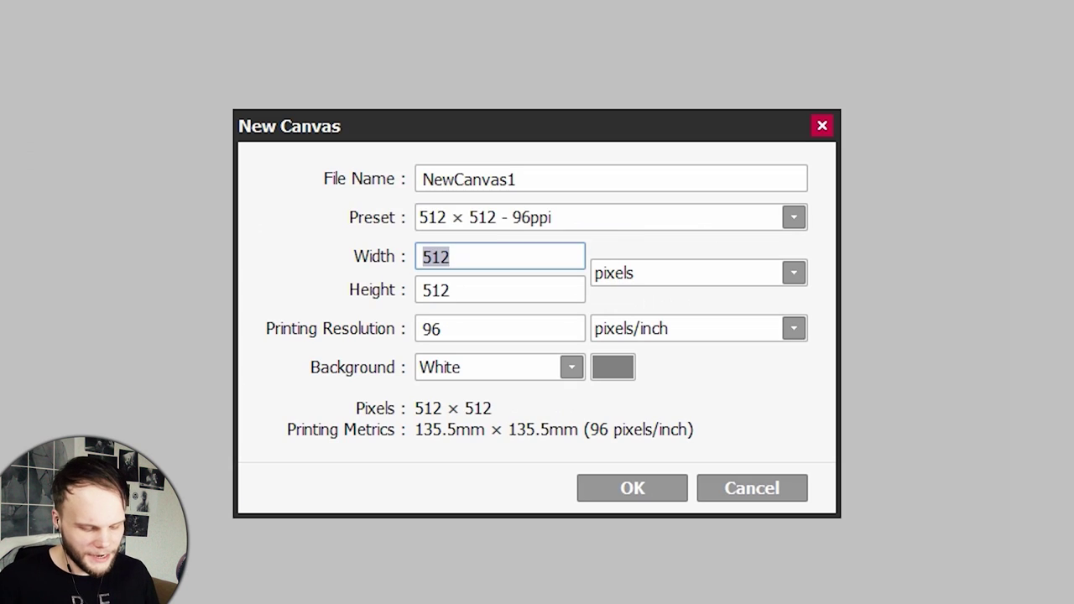
pyautogui.write('5000')
pyautogui.press('Tab')
pyautogui.write('6000')
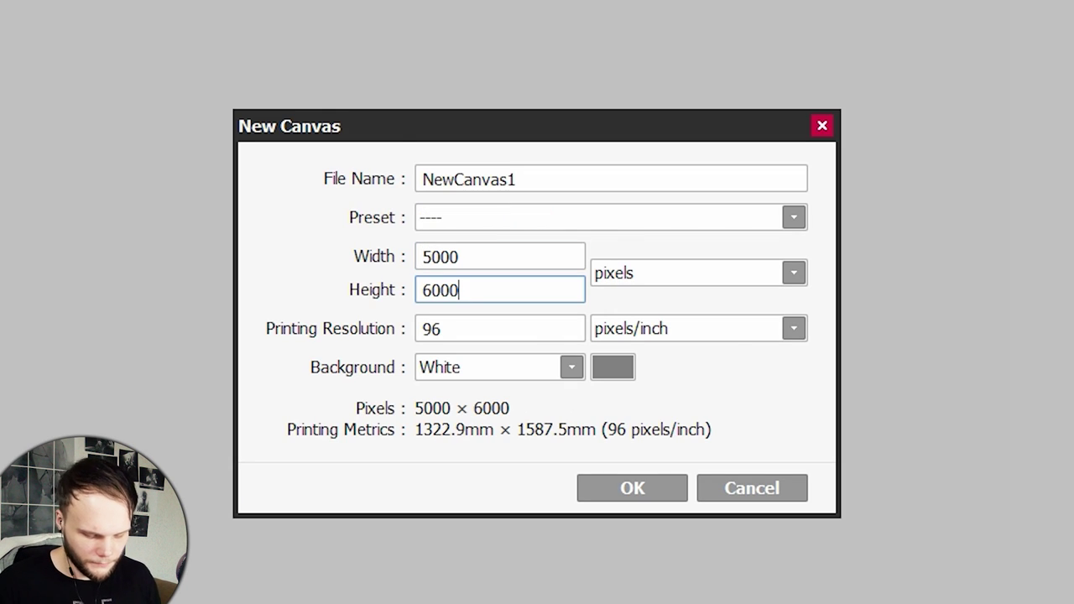
pyautogui.click(612, 367)
pyautogui.moveTo(556, 444); pyautogui.dragTo(674, 444)
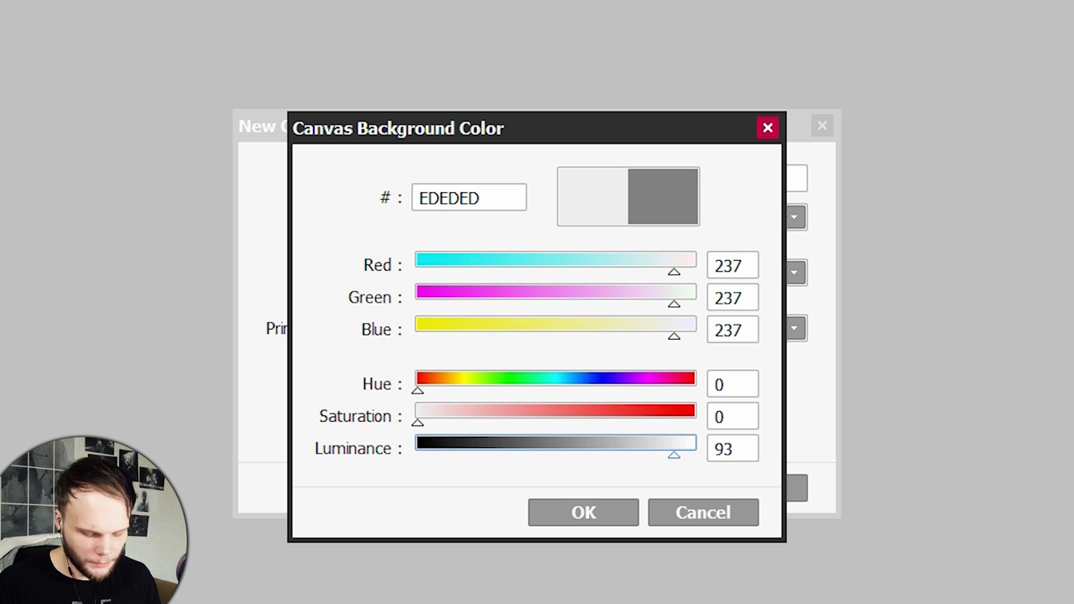
pyautogui.click(583, 511)
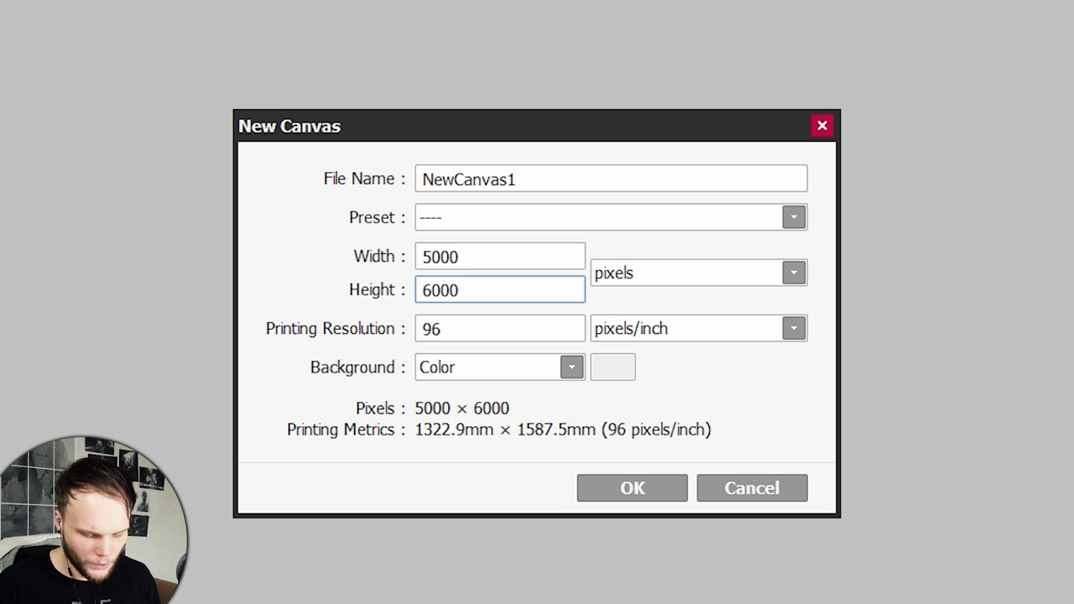
pyautogui.click(632, 487)
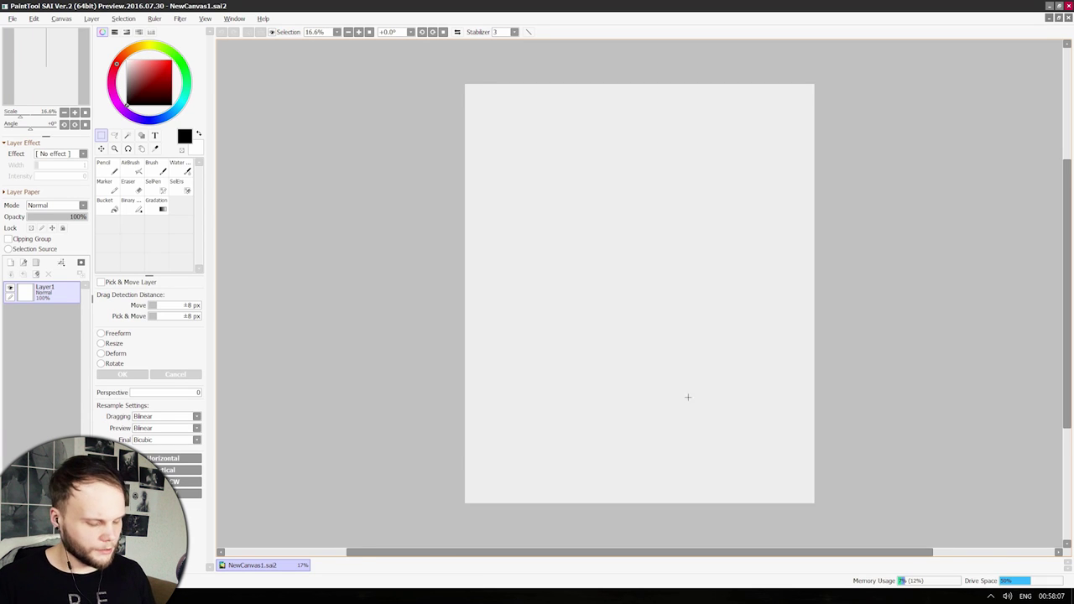
pyautogui.moveTo(687, 396); pyautogui.dragTo(568, 357)
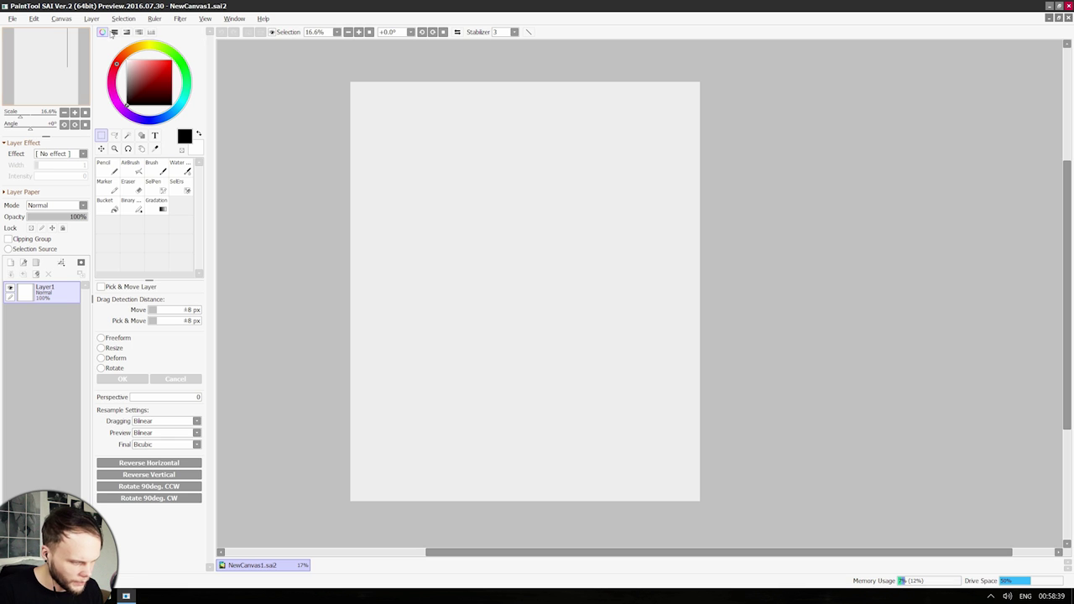
pyautogui.click(262, 19)
pyautogui.click(270, 43)
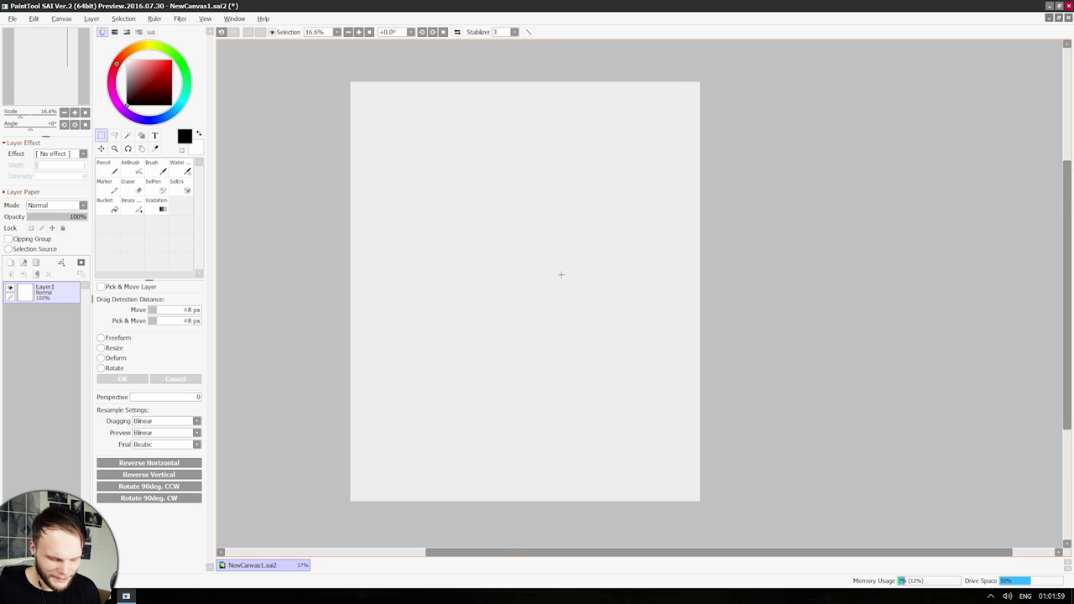
pyautogui.scroll(3, 560, 274)
pyautogui.scroll(-3, 546, 362)
pyautogui.scroll(2, 635, 228)
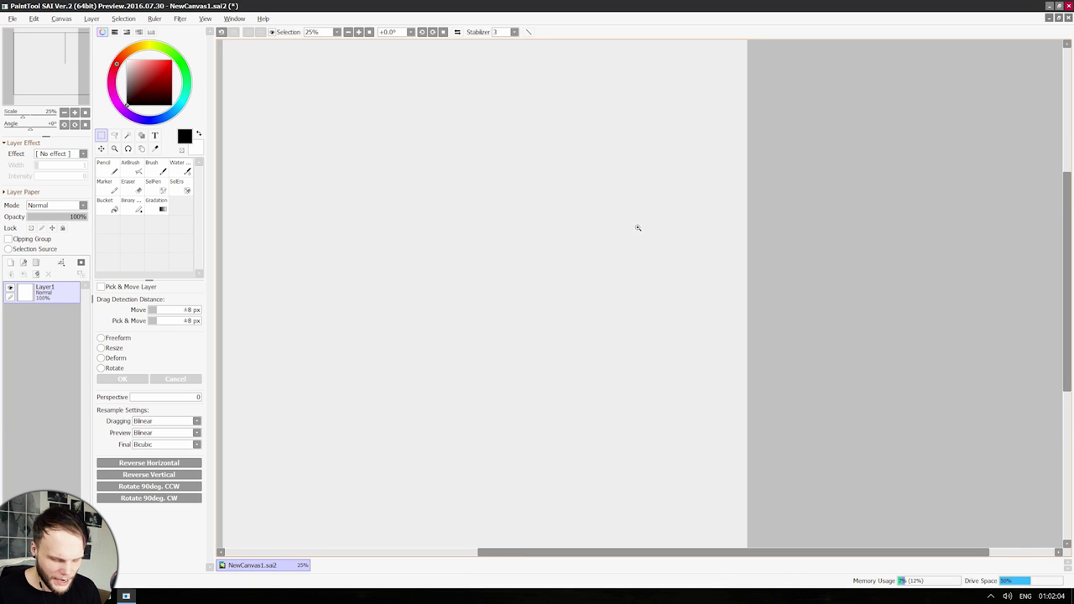
pyautogui.scroll(-3, 607, 269)
pyautogui.scroll(3, 624, 254)
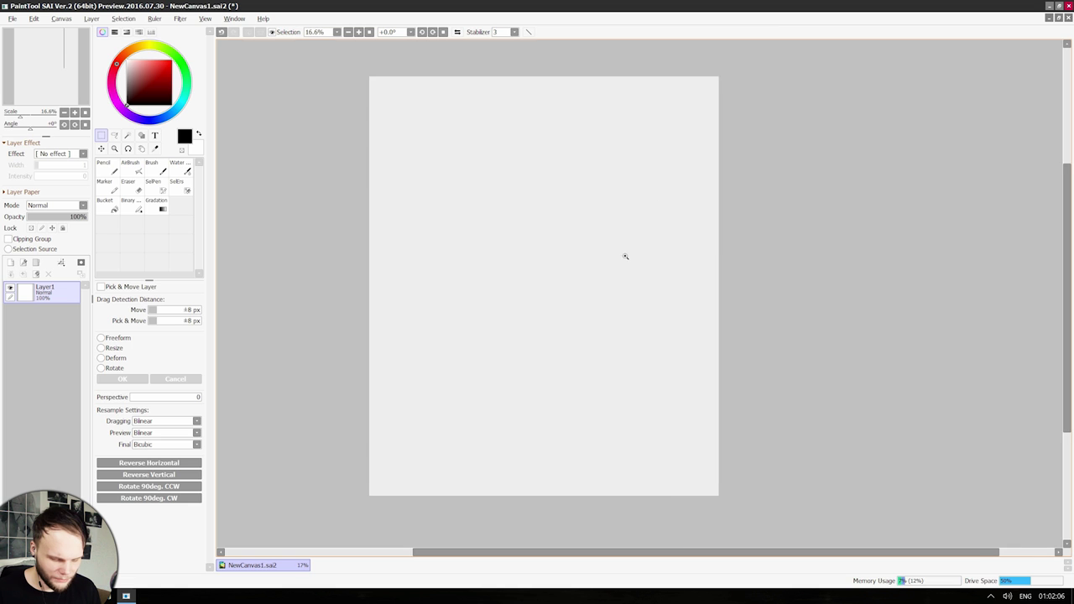
pyautogui.scroll(-2, 628, 259)
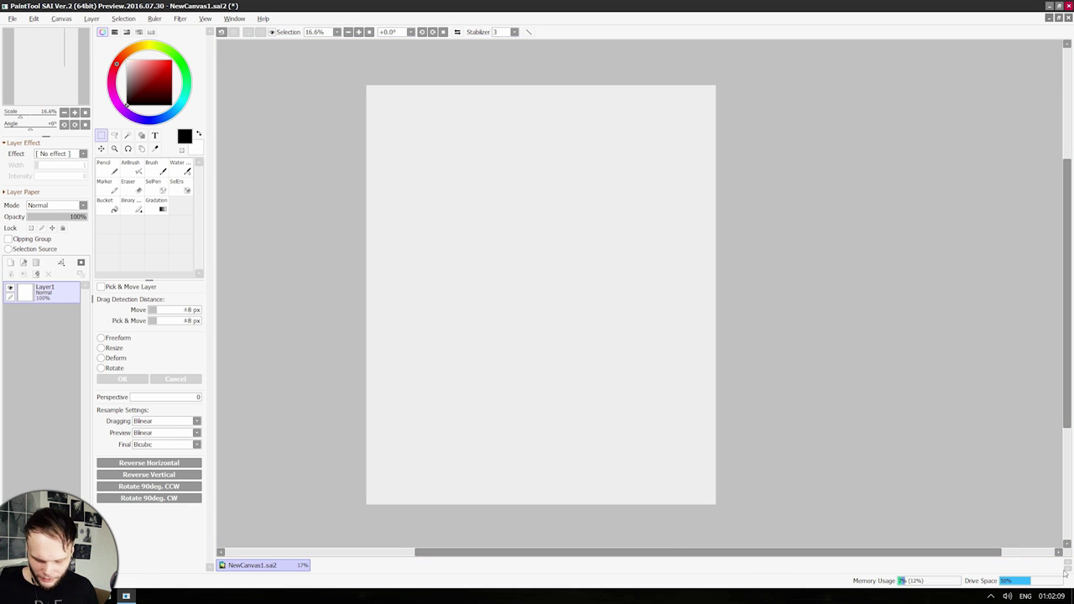
# Cycle through the Brush, AirBrush, Eraser, Pencil and Water tools, ending on Water.
pyautogui.press('b')
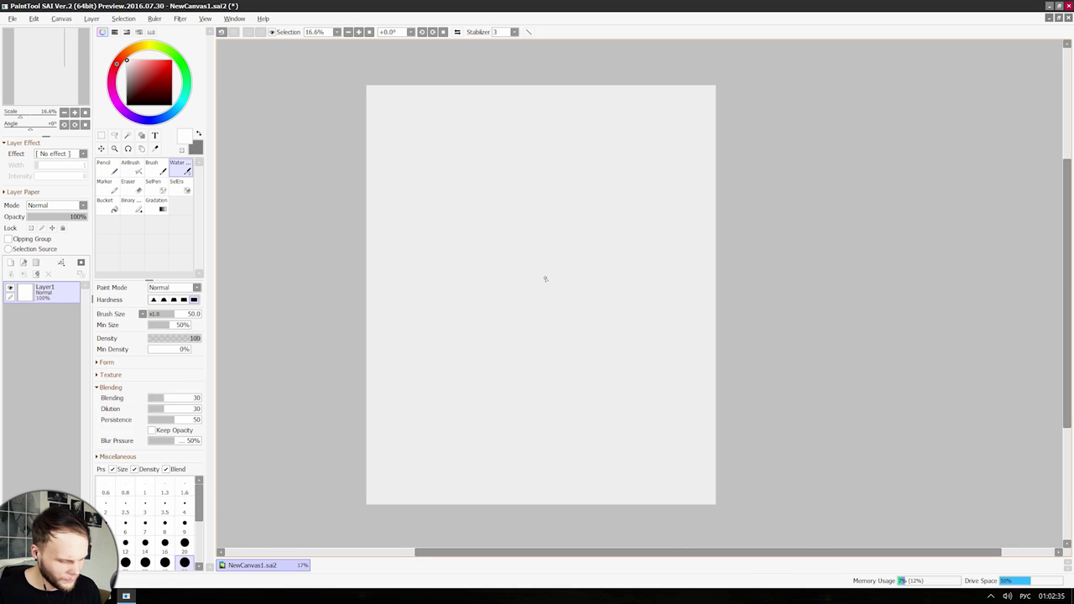
pyautogui.press('v')
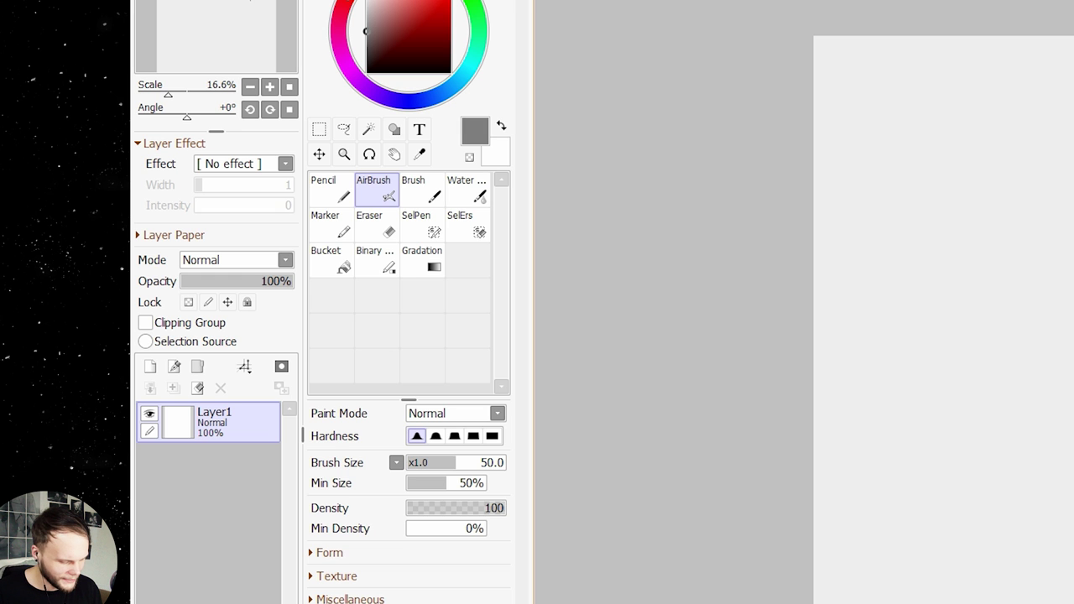
pyautogui.press('c')
pyautogui.press('v')
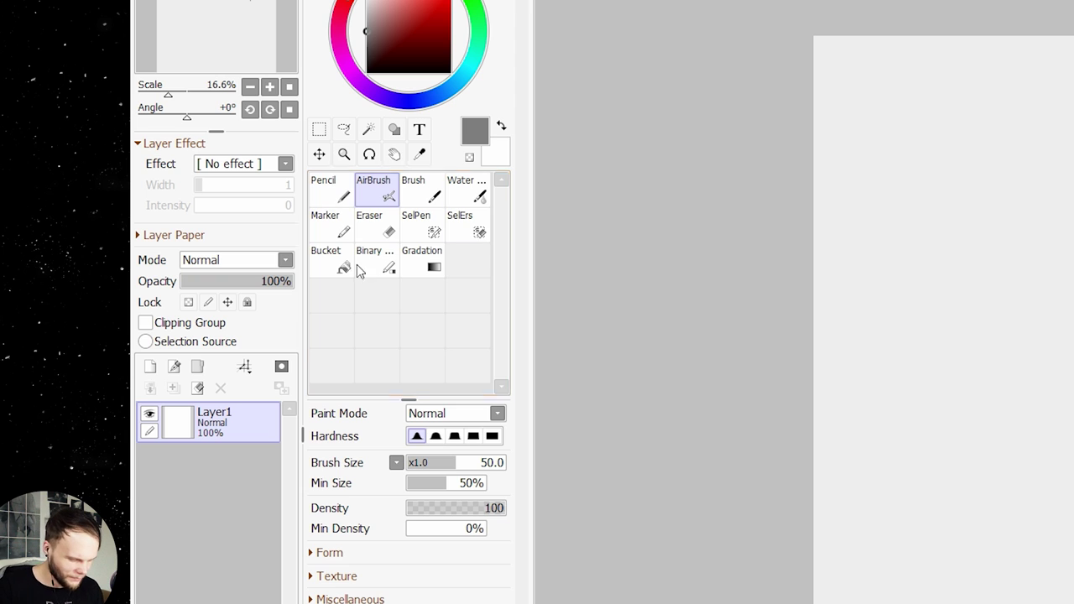
pyautogui.press('b')
pyautogui.press('v')
pyautogui.press('e')
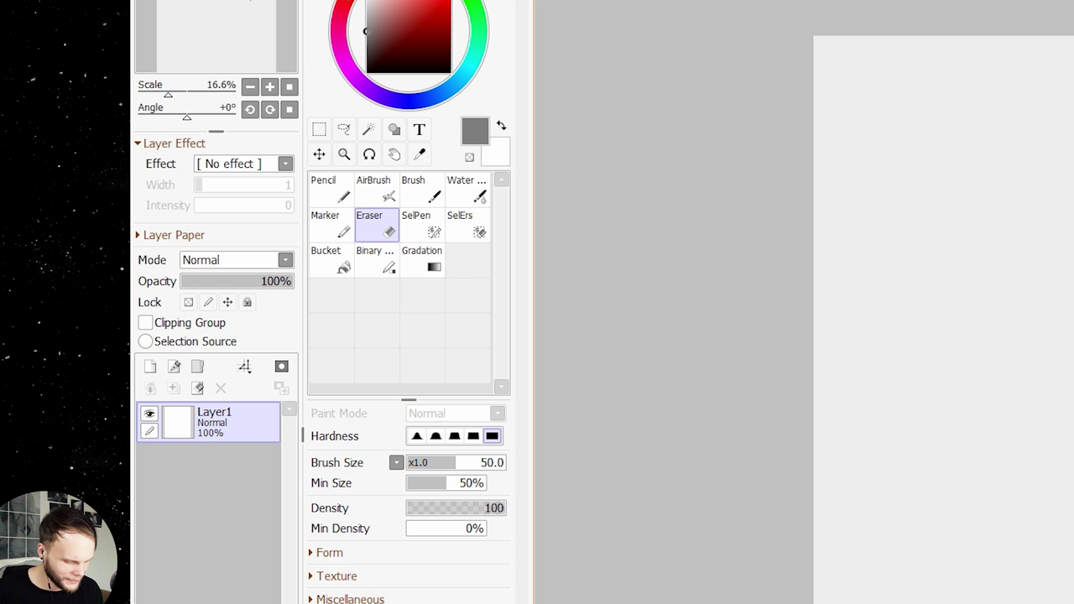
pyautogui.press('b')
pyautogui.press('c')
pyautogui.press('b')
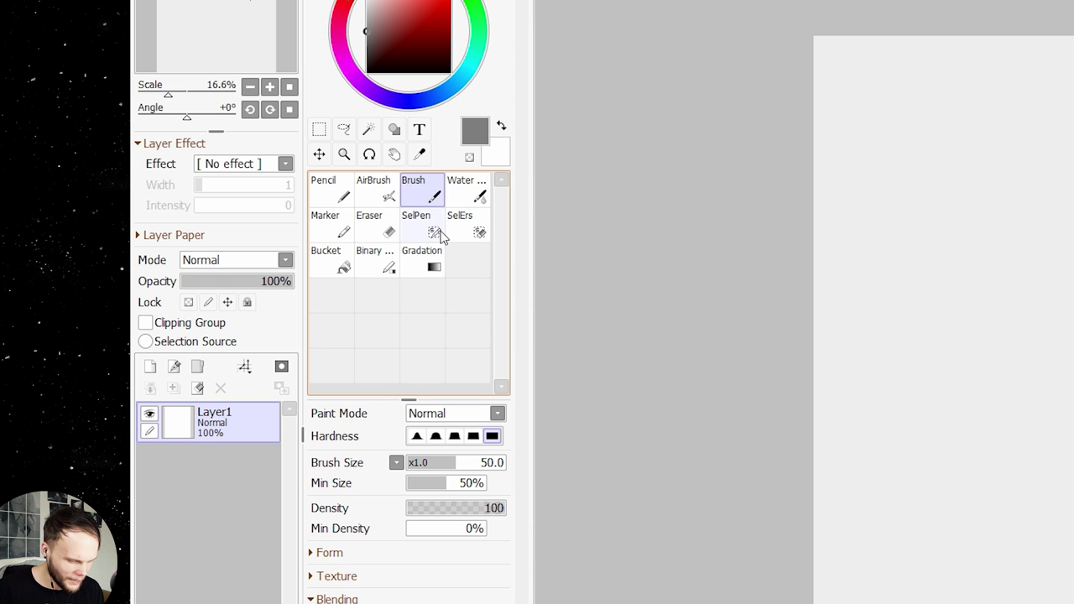
pyautogui.press('n')
pyautogui.press('v')
pyautogui.press('c')
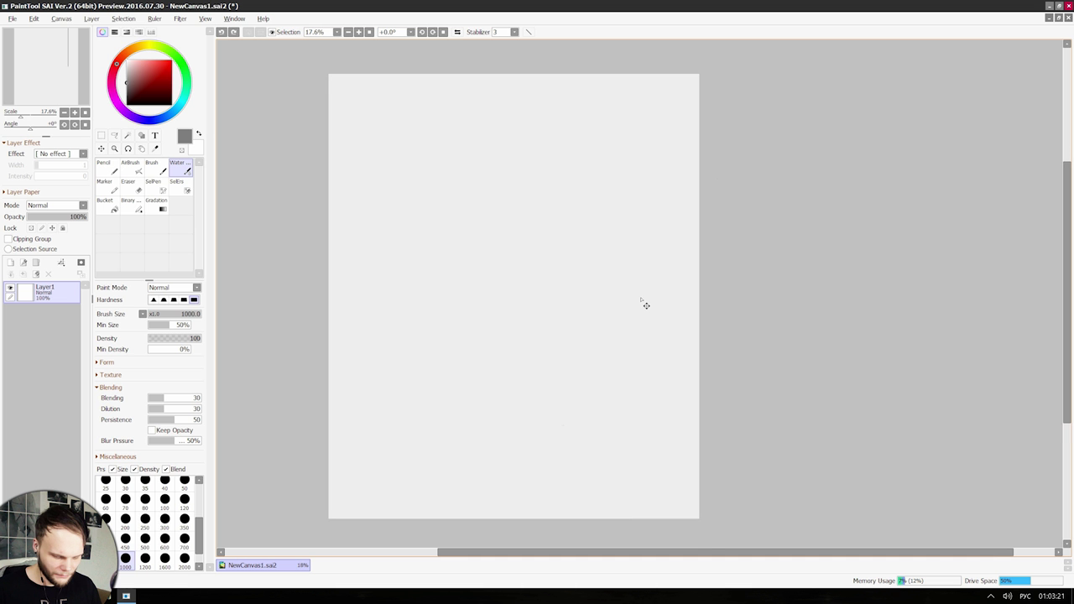
# Paint a horizontal and a V-shaped test stroke with the size-1000 Water brush, then undo them.
pyautogui.scroll(1, 644, 306)
pyautogui.scroll(-1, 637, 314)
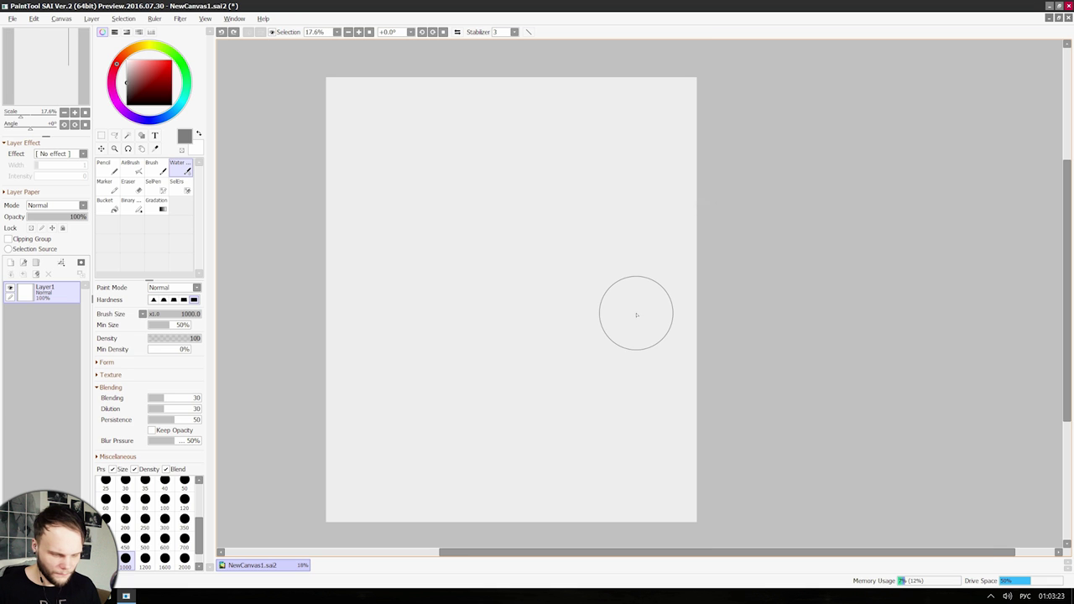
pyautogui.moveTo(587, 232); pyautogui.dragTo(848, 247)
pyautogui.moveTo(513, 155)
pyautogui.mouseDown()
pyautogui.moveTo(403, 278)
pyautogui.moveTo(462, 399)
pyautogui.mouseUp()
pyautogui.hotkey('ctrl', 'z')
pyautogui.hotkey('ctrl', 'z')
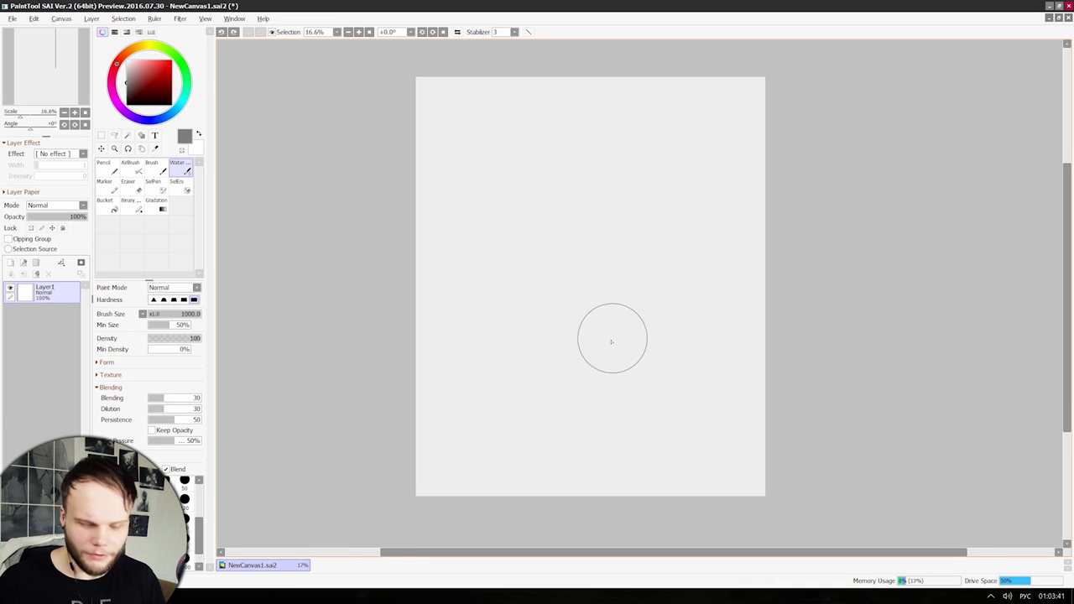
pyautogui.click(432, 32)
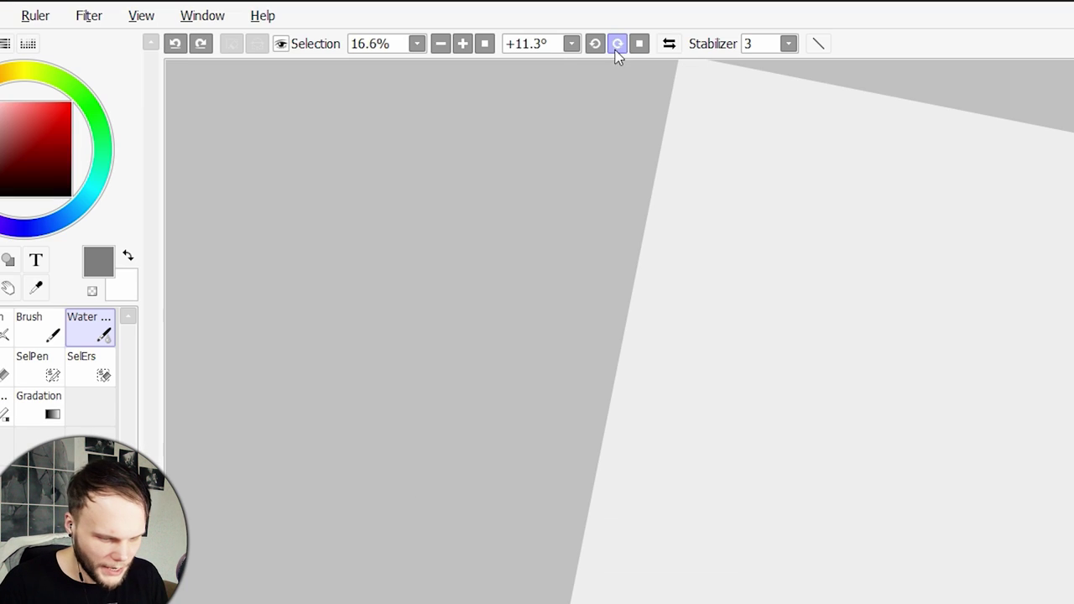
pyautogui.click(617, 45)
pyautogui.click(639, 44)
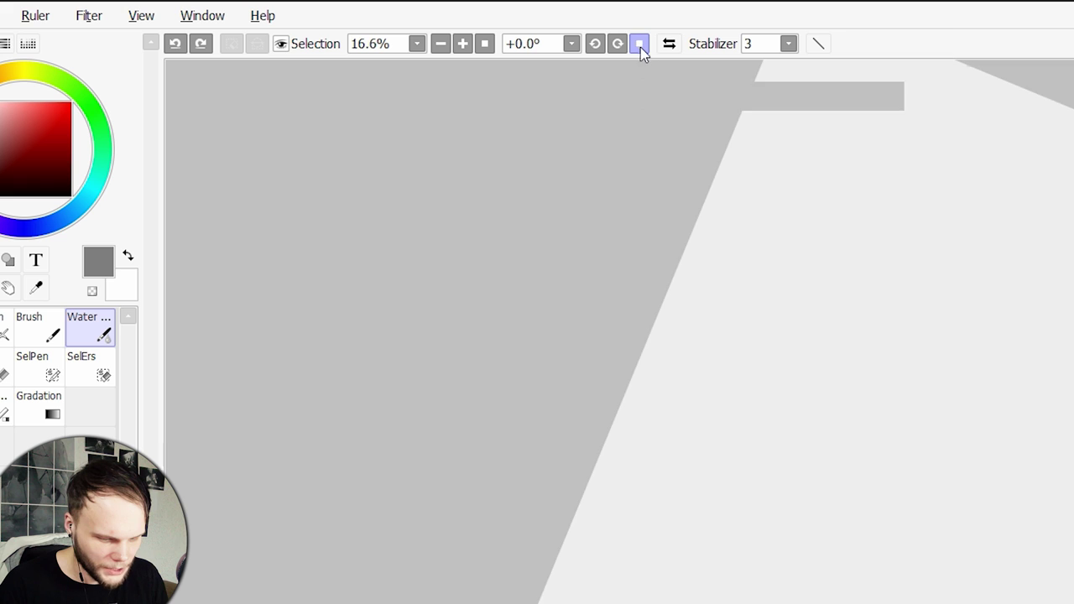
pyautogui.click(462, 44)
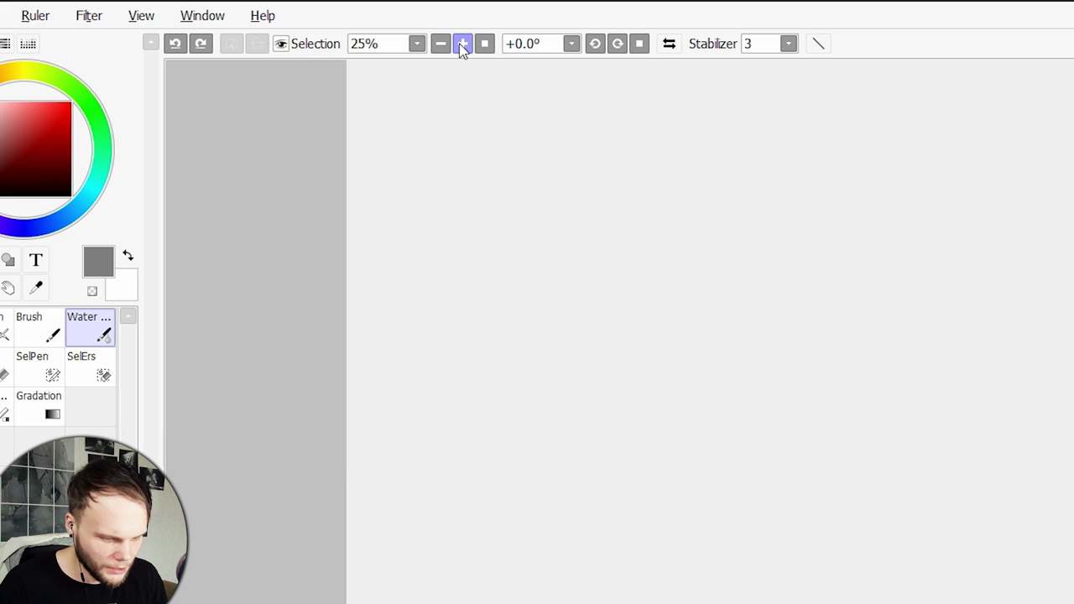
pyautogui.click(462, 44)
pyautogui.click(484, 44)
pyautogui.click(488, 46)
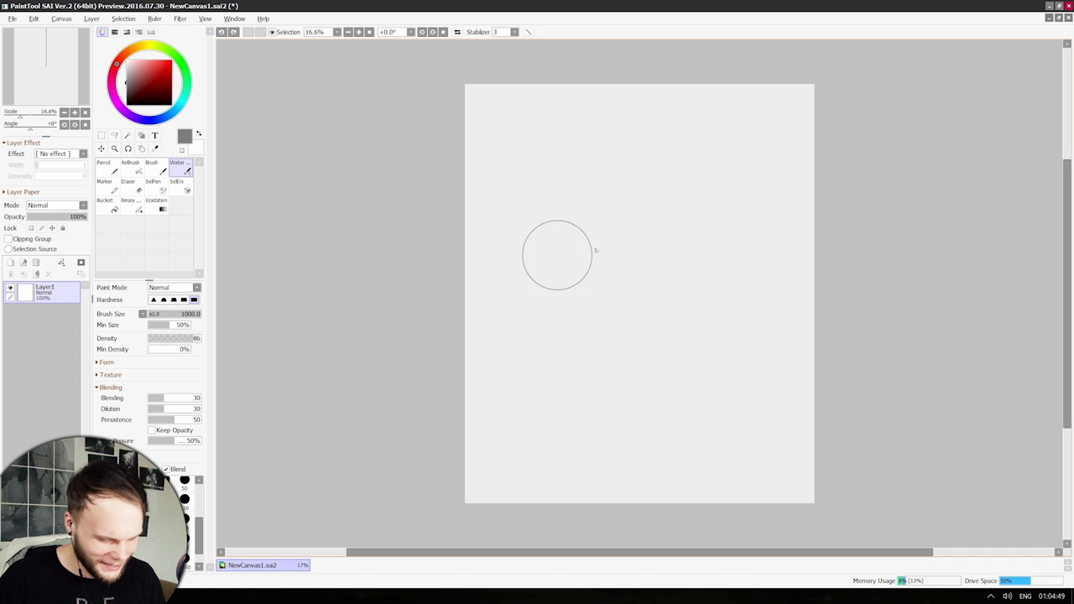
# Paint a soft grey Water stroke while trying densities 60, 40, 30, 20, 90 and 100.
pyautogui.moveTo(587, 252); pyautogui.dragTo(619, 271)
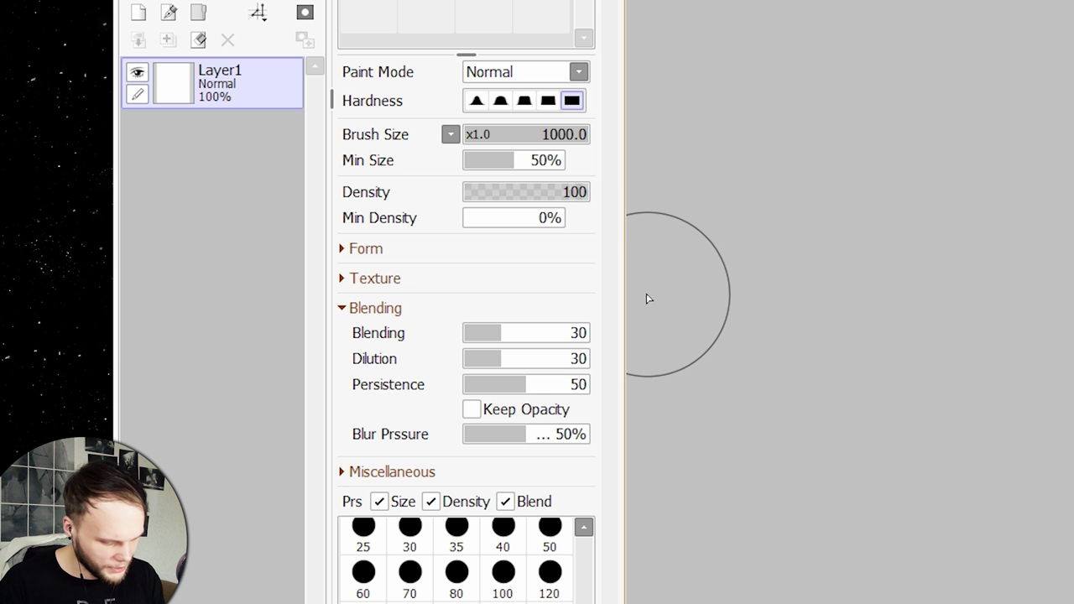
pyautogui.press('6')
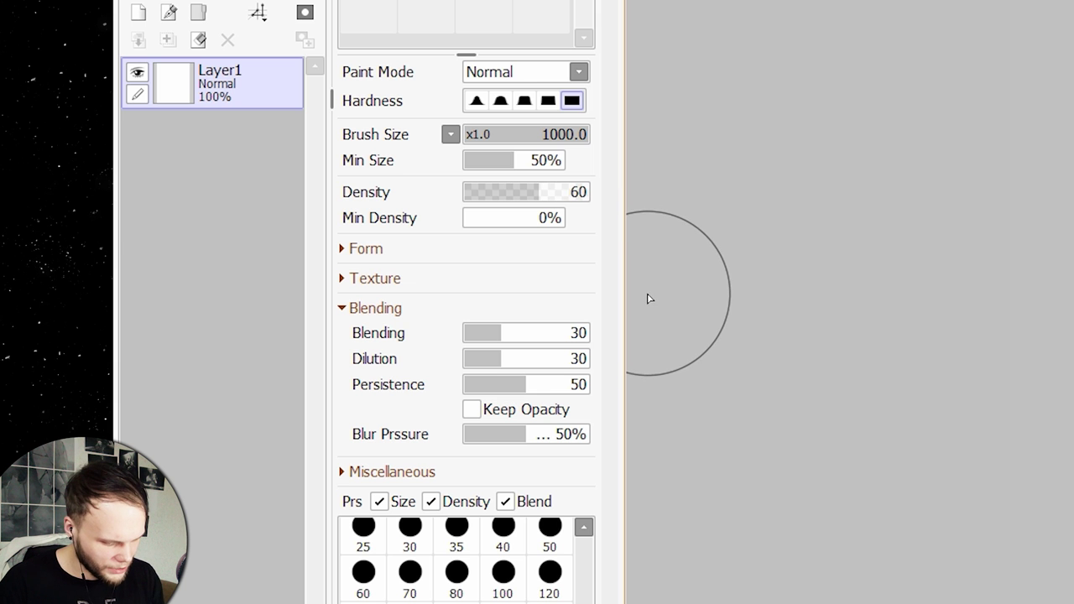
pyautogui.press('4')
pyautogui.press('0')
pyautogui.press('3')
pyautogui.press('2')
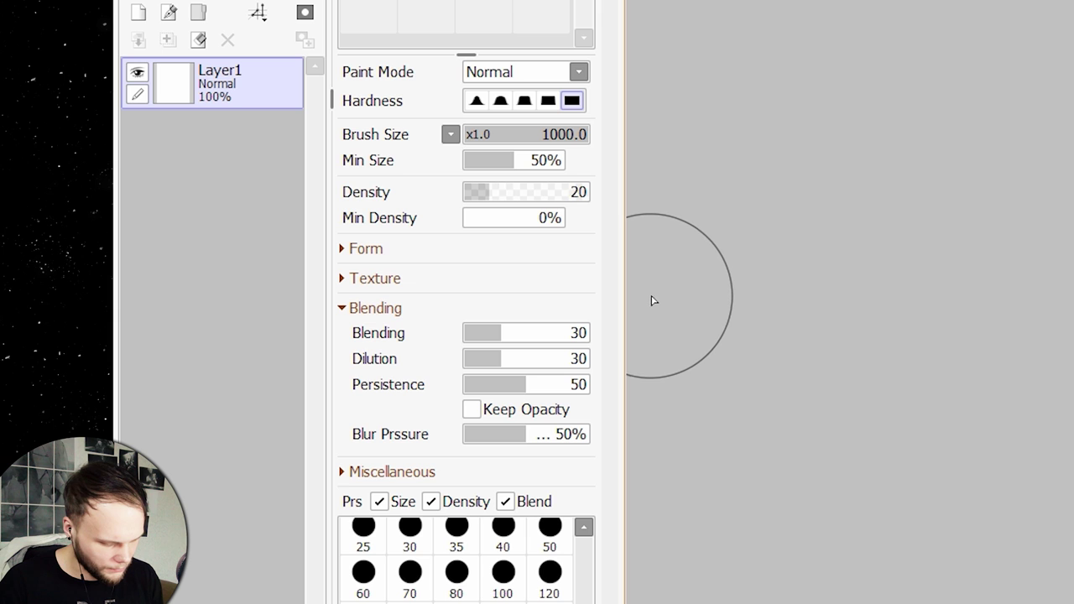
pyautogui.press('9')
pyautogui.press('0')
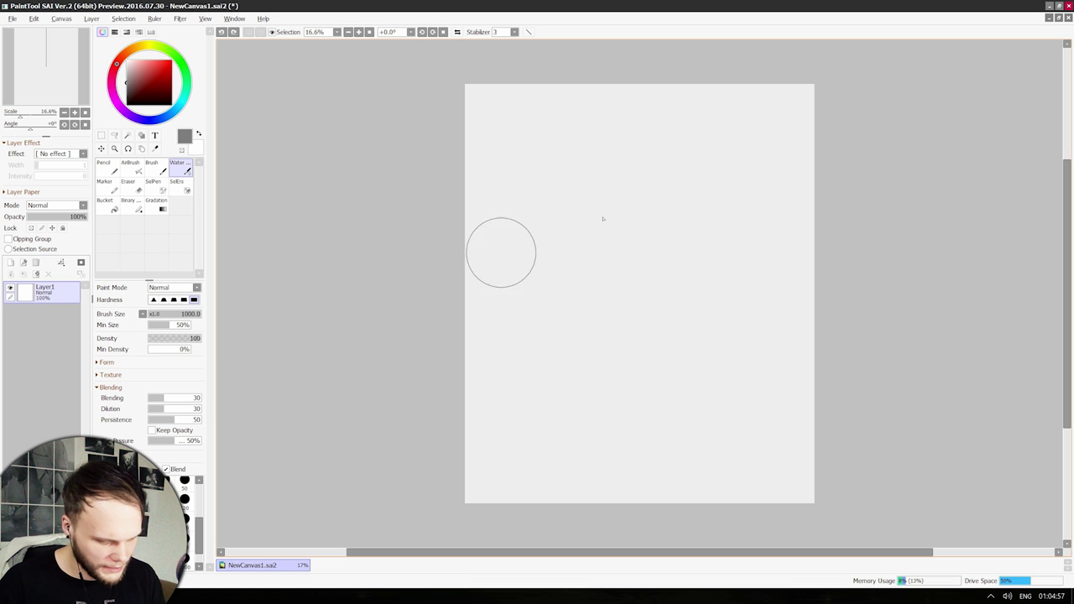
# Paint diagonal and faint strokes at densities 100, 10 and 30, then set brush size range to x50 (50–5000).
pyautogui.moveTo(696, 172); pyautogui.dragTo(570, 369)
pyautogui.moveTo(722, 206); pyautogui.dragTo(688, 415)
pyautogui.press('1')
pyautogui.press('3')
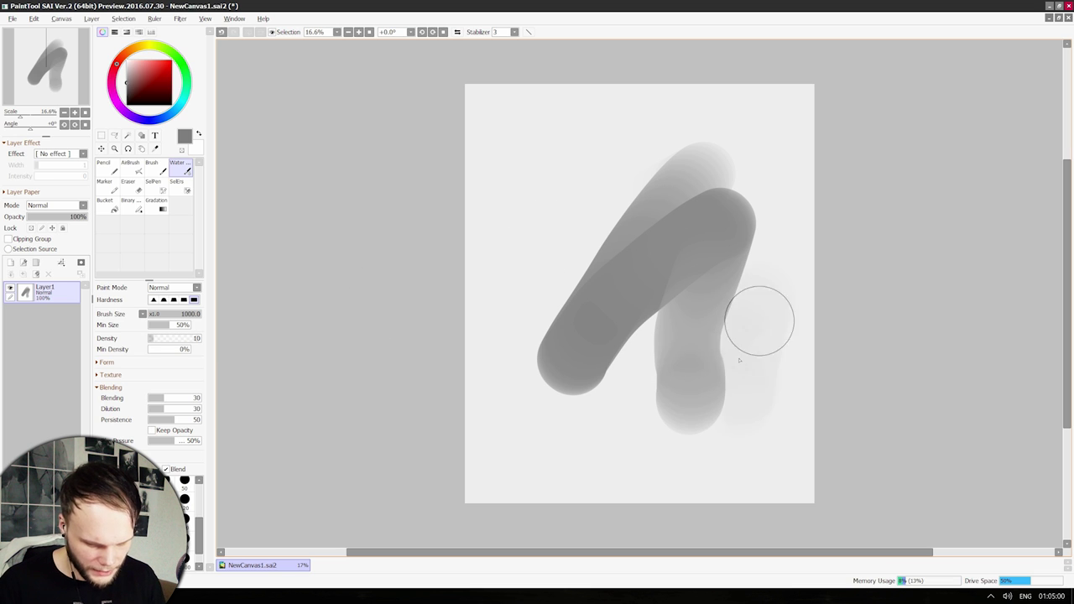
pyautogui.moveTo(724, 312)
pyautogui.mouseDown()
pyautogui.moveTo(618, 137)
pyautogui.moveTo(691, 125)
pyautogui.moveTo(758, 343)
pyautogui.mouseUp()
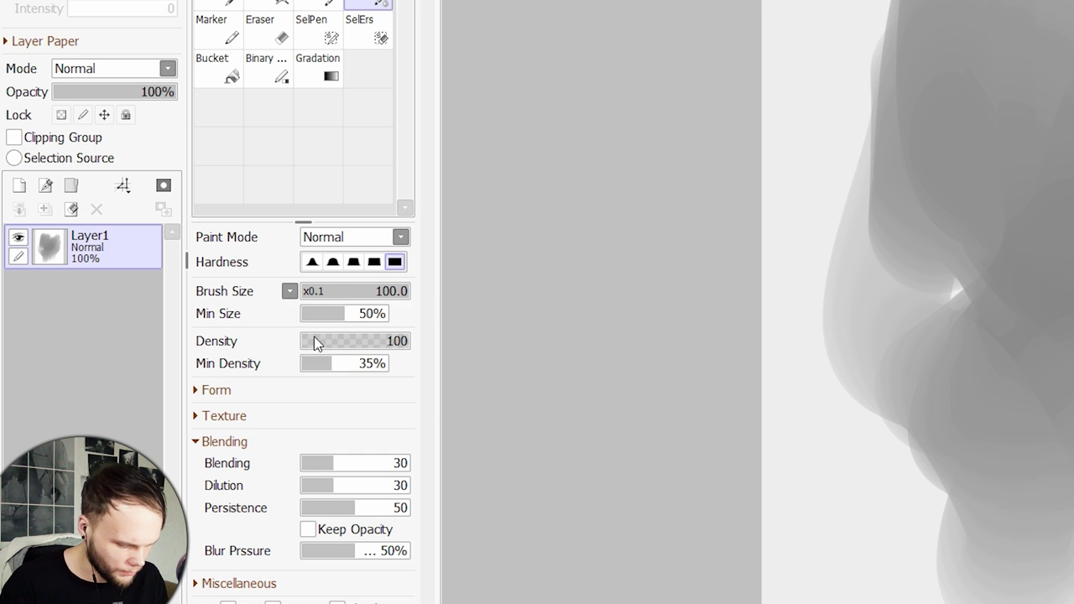
pyautogui.click(290, 291)
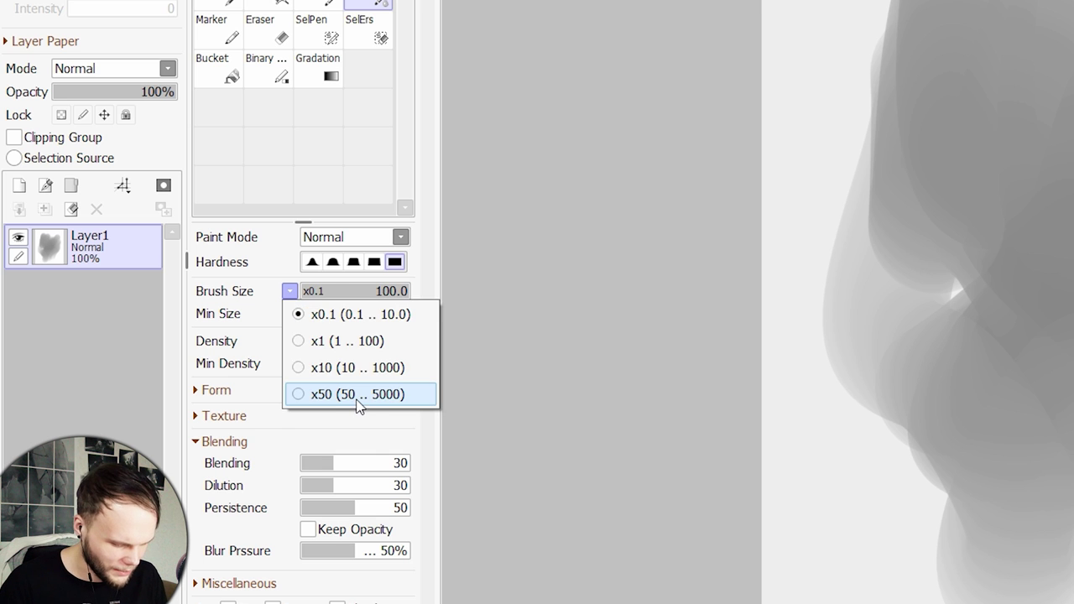
pyautogui.click(359, 394)
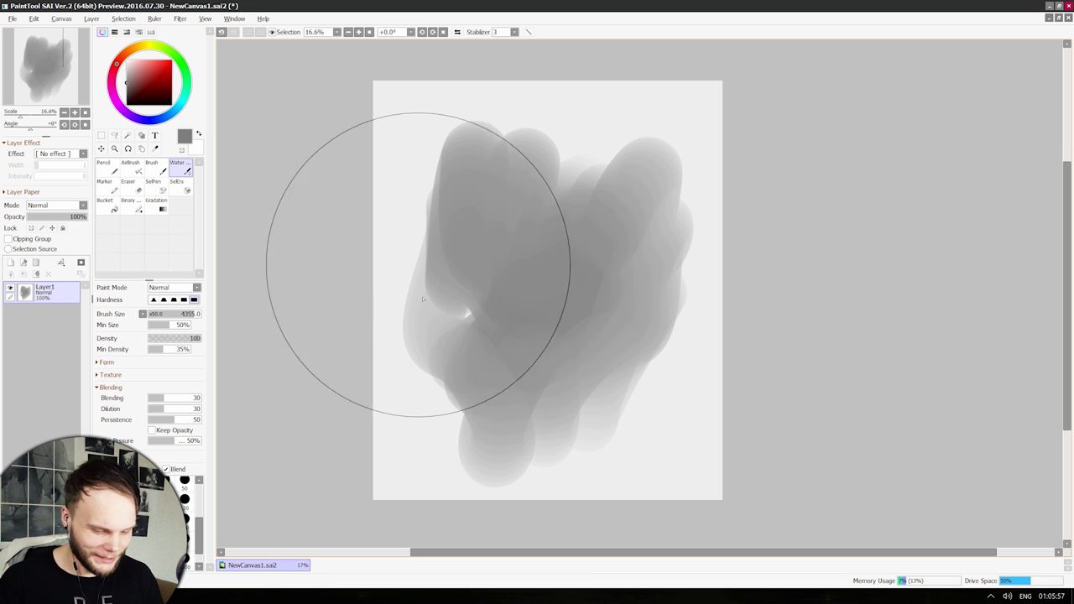
# Blend the blob toward the edge, smear a large grey wash across the top, and add darker strokes.
pyautogui.moveTo(417, 264)
pyautogui.mouseDown()
pyautogui.moveTo(444, 359)
pyautogui.moveTo(489, 407)
pyautogui.moveTo(528, 413)
pyautogui.moveTo(616, 262)
pyautogui.moveTo(702, 172)
pyautogui.moveTo(733, 277)
pyautogui.mouseUp()
pyautogui.moveTo(729, 233)
pyautogui.mouseDown()
pyautogui.moveTo(467, 347)
pyautogui.moveTo(659, 384)
pyautogui.moveTo(702, 481)
pyautogui.moveTo(726, 434)
pyautogui.moveTo(691, 422)
pyautogui.moveTo(554, 112)
pyautogui.mouseUp()
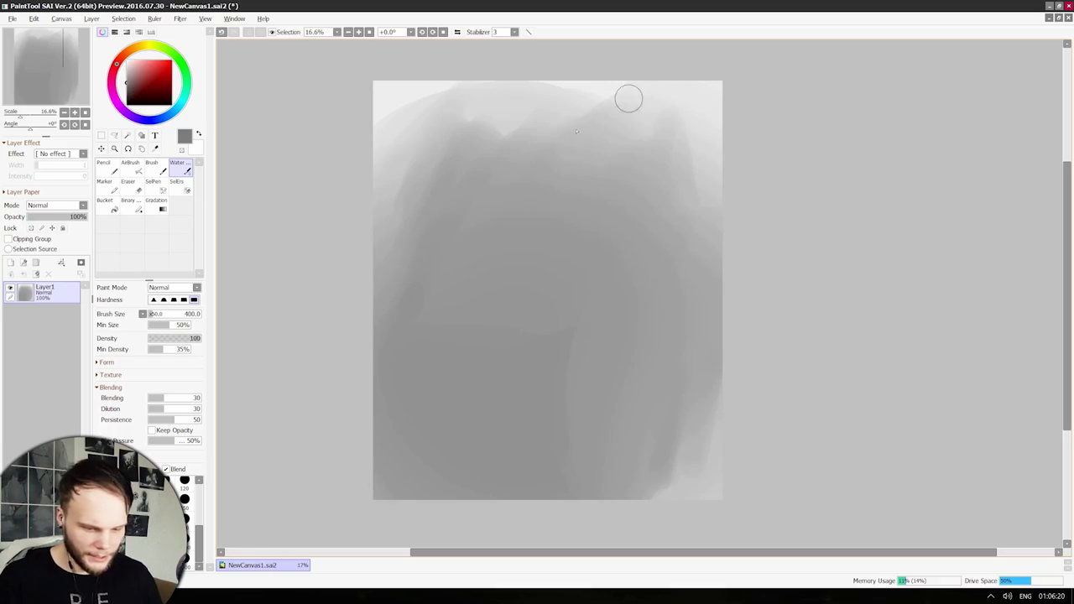
pyautogui.moveTo(625, 90)
pyautogui.mouseDown()
pyautogui.moveTo(648, 147)
pyautogui.moveTo(652, 230)
pyautogui.moveTo(563, 388)
pyautogui.moveTo(519, 397)
pyautogui.moveTo(537, 454)
pyautogui.mouseUp()
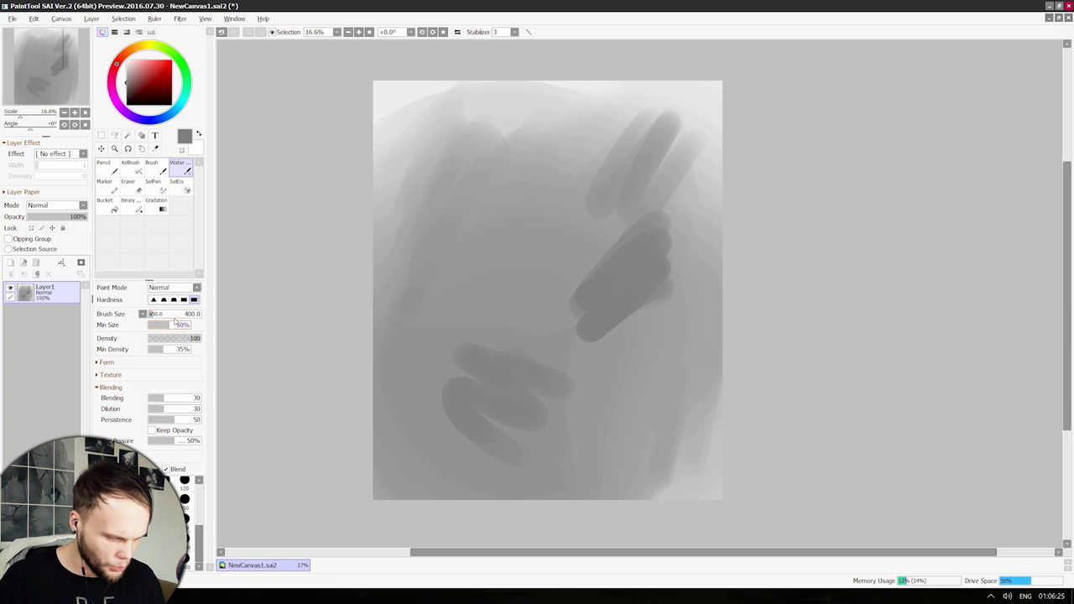
# Enlarge the Water brush and blend the middle strokes with it.
pyautogui.click(187, 316)
pyautogui.moveTo(651, 317)
pyautogui.mouseDown()
pyautogui.moveTo(699, 250)
pyautogui.moveTo(687, 227)
pyautogui.moveTo(653, 237)
pyautogui.moveTo(648, 287)
pyautogui.moveTo(544, 345)
pyautogui.moveTo(405, 375)
pyautogui.moveTo(405, 257)
pyautogui.moveTo(381, 231)
pyautogui.moveTo(476, 274)
pyautogui.moveTo(635, 426)
pyautogui.moveTo(686, 436)
pyautogui.moveTo(654, 369)
pyautogui.mouseUp()
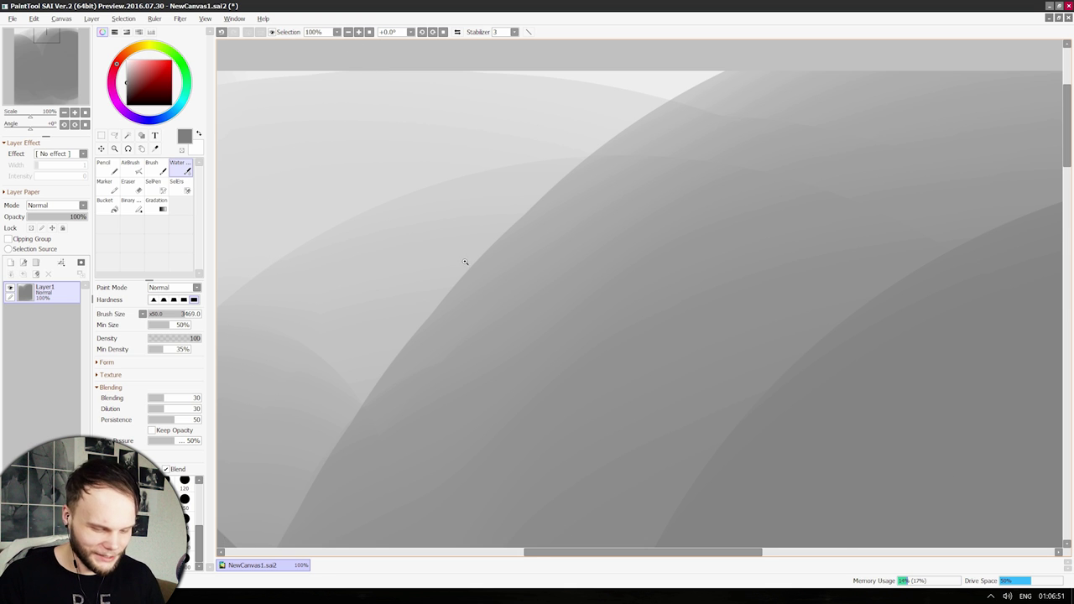
pyautogui.scroll(2, 465, 261)
pyautogui.moveTo(719, 301); pyautogui.dragTo(981, 476)
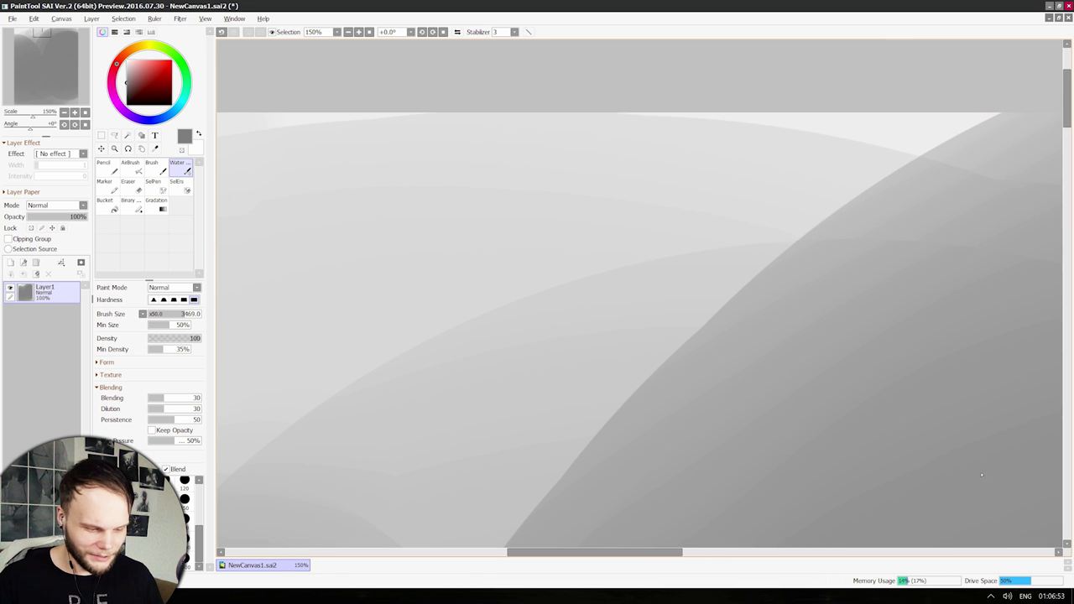
pyautogui.scroll(-4, 637, 300)
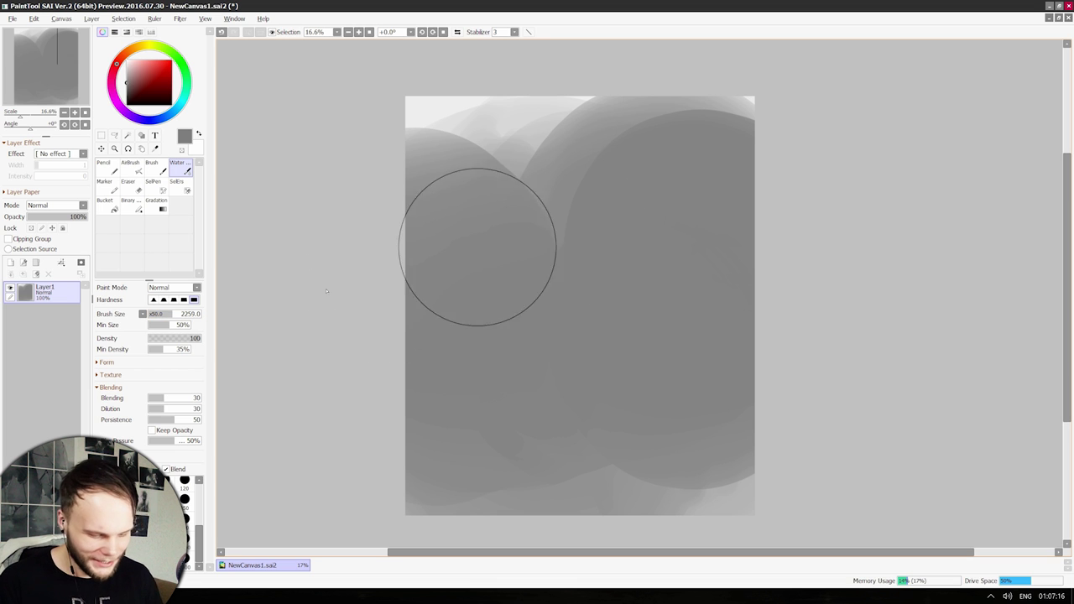
# Paint huge dark Water blobs at size 1332 across the canvas, undoing two unwanted strokes.
pyautogui.moveTo(572, 214)
pyautogui.mouseDown()
pyautogui.moveTo(602, 235)
pyautogui.moveTo(666, 210)
pyautogui.moveTo(460, 424)
pyautogui.moveTo(537, 352)
pyautogui.moveTo(472, 220)
pyautogui.moveTo(549, 285)
pyautogui.mouseUp()
pyautogui.moveTo(675, 352)
pyautogui.mouseDown()
pyautogui.moveTo(678, 342)
pyautogui.moveTo(688, 378)
pyautogui.mouseUp()
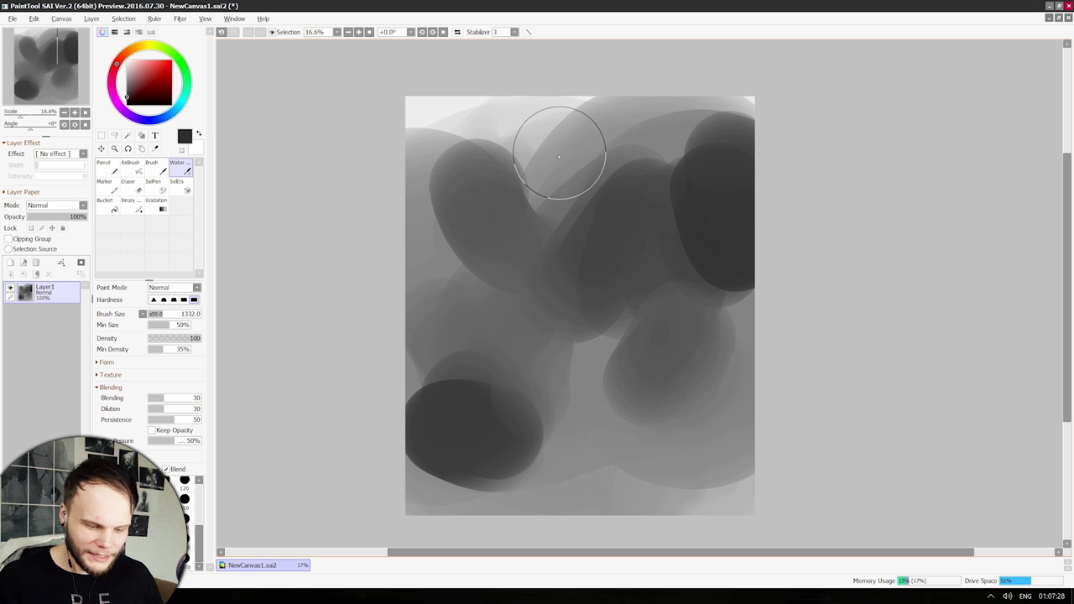
pyautogui.scroll(4, 570, 179)
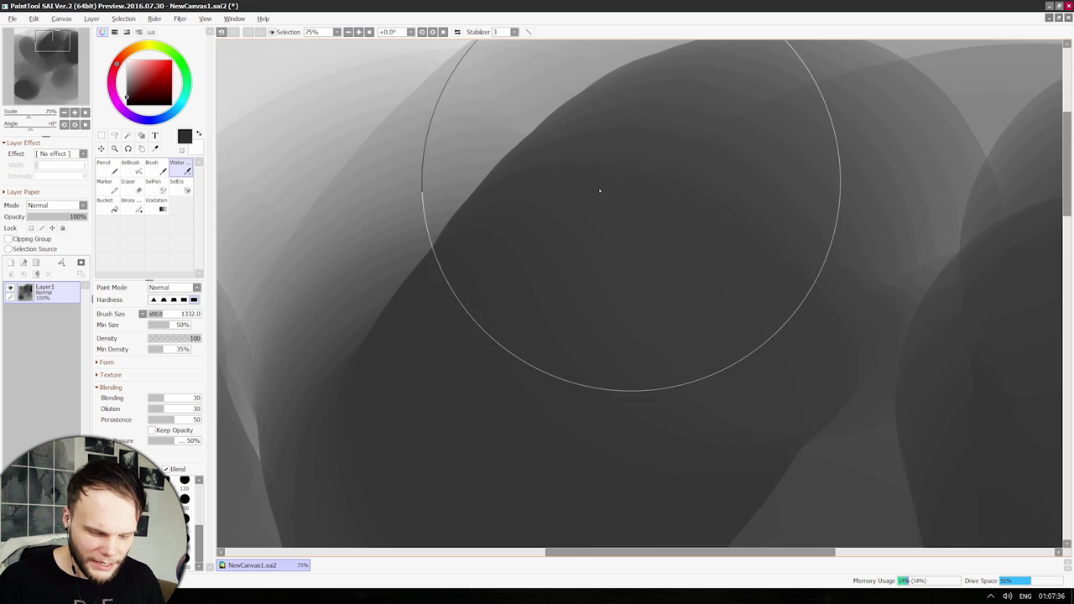
pyautogui.moveTo(599, 187)
pyautogui.mouseDown()
pyautogui.moveTo(465, 316)
pyautogui.moveTo(441, 230)
pyautogui.moveTo(496, 204)
pyautogui.moveTo(758, 232)
pyautogui.moveTo(853, 218)
pyautogui.moveTo(841, 232)
pyautogui.mouseUp()
pyautogui.moveTo(218, 303)
pyautogui.mouseDown()
pyautogui.moveTo(487, 304)
pyautogui.moveTo(416, 363)
pyautogui.moveTo(403, 414)
pyautogui.moveTo(437, 434)
pyautogui.mouseUp()
pyautogui.hotkey('ctrl', 'z')
pyautogui.hotkey('ctrl', 'z')
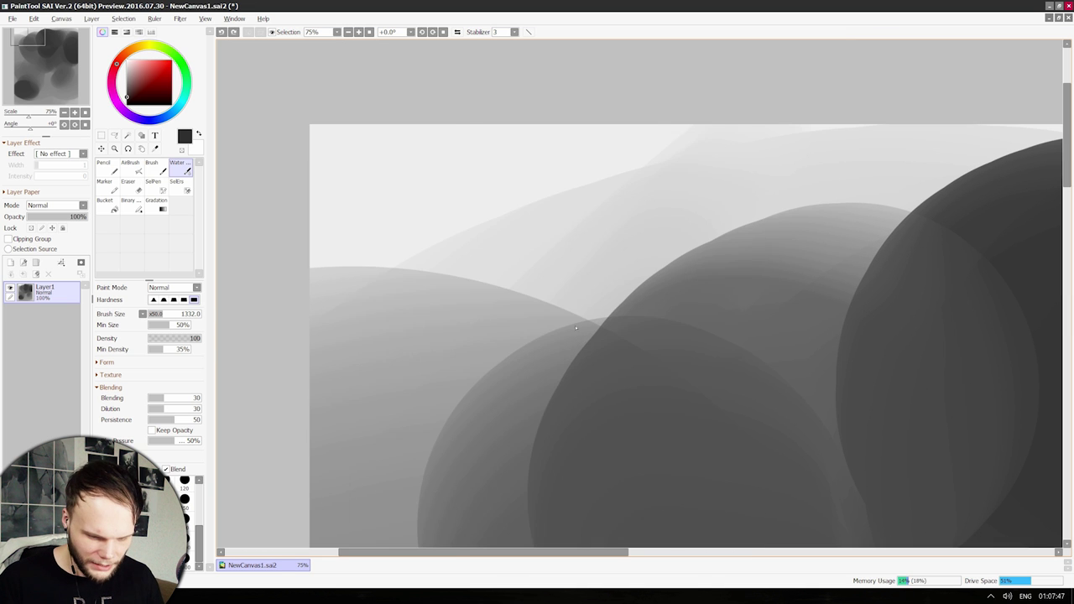
pyautogui.moveTo(558, 327)
pyautogui.mouseDown()
pyautogui.moveTo(568, 383)
pyautogui.moveTo(645, 371)
pyautogui.moveTo(746, 328)
pyautogui.moveTo(863, 371)
pyautogui.moveTo(715, 333)
pyautogui.mouseUp()
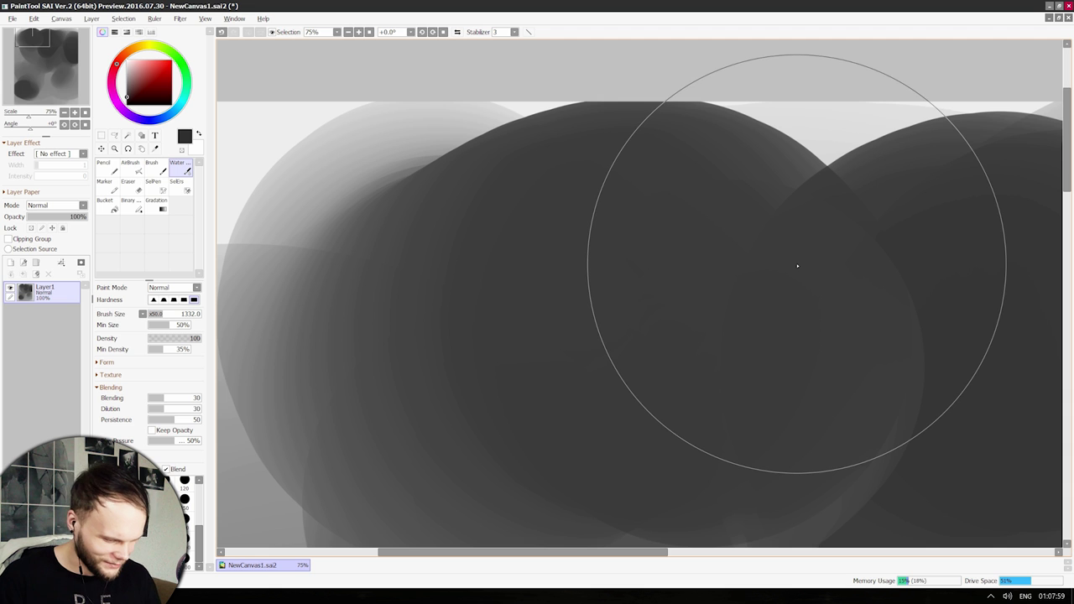
pyautogui.hotkey('ctrl', 'z')
pyautogui.moveTo(262, 395)
pyautogui.mouseDown()
pyautogui.moveTo(263, 426)
pyautogui.moveTo(407, 470)
pyautogui.moveTo(443, 327)
pyautogui.moveTo(445, 337)
pyautogui.mouseUp()
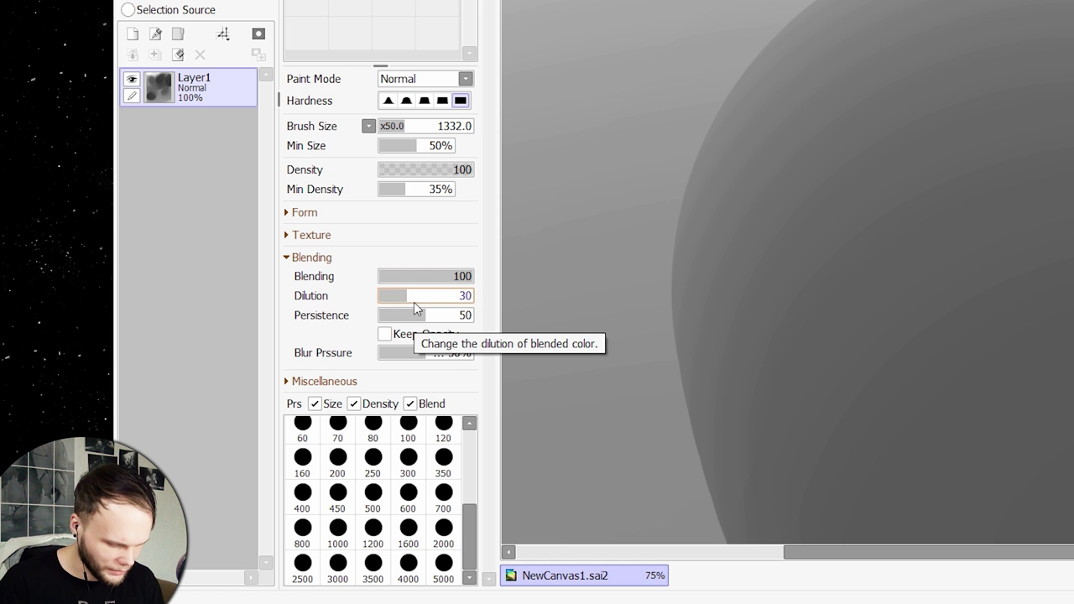
# Lower the Water brush Dilution to 0 and try a couple of test strokes.
pyautogui.moveTo(418, 310); pyautogui.dragTo(369, 310)
pyautogui.moveTo(476, 240); pyautogui.dragTo(566, 355)
pyautogui.hotkey('ctrl', 'z')
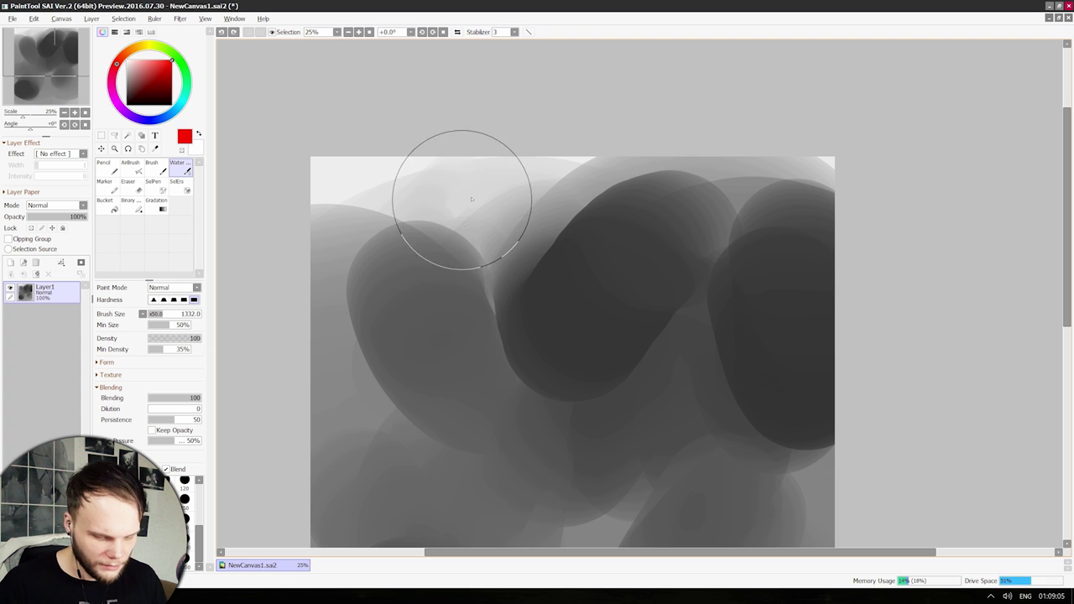
pyautogui.moveTo(455, 192)
pyautogui.mouseDown()
pyautogui.moveTo(518, 252)
pyautogui.moveTo(451, 270)
pyautogui.mouseUp()
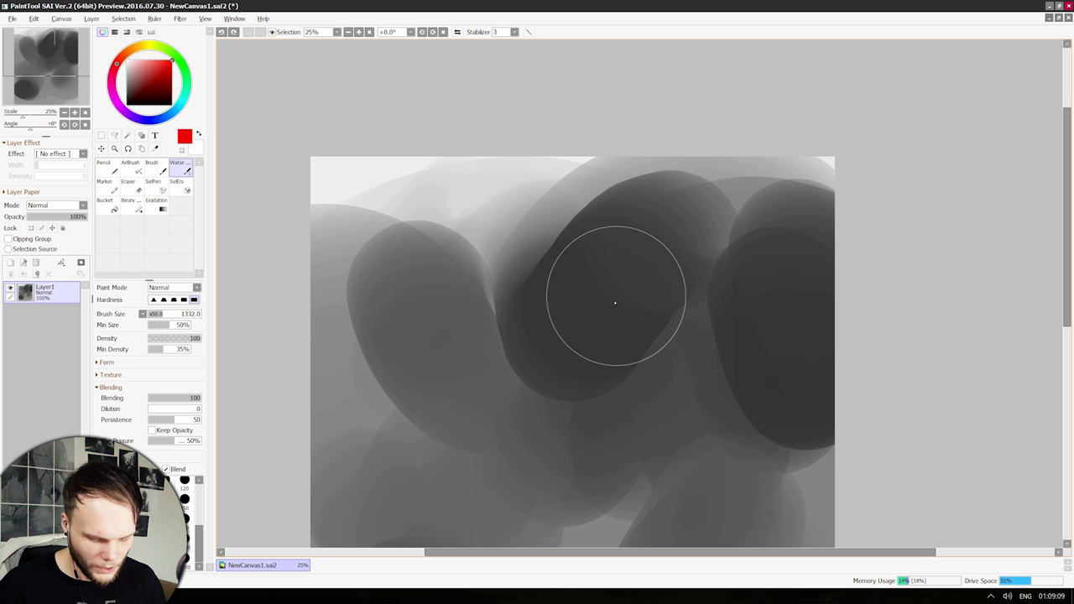
# Cover the canvas with dark sweeping strokes, smearing one through the centre with the Water brush.
pyautogui.moveTo(616, 299)
pyautogui.mouseDown()
pyautogui.moveTo(412, 355)
pyautogui.moveTo(427, 276)
pyautogui.moveTo(679, 327)
pyautogui.moveTo(561, 408)
pyautogui.moveTo(568, 280)
pyautogui.mouseUp()
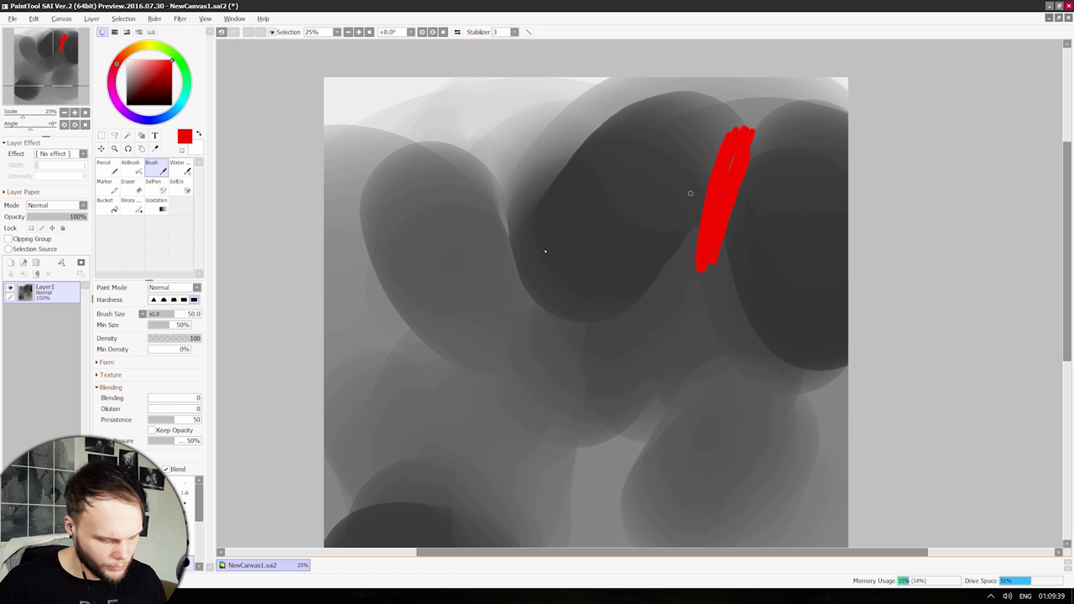
pyautogui.click(185, 171)
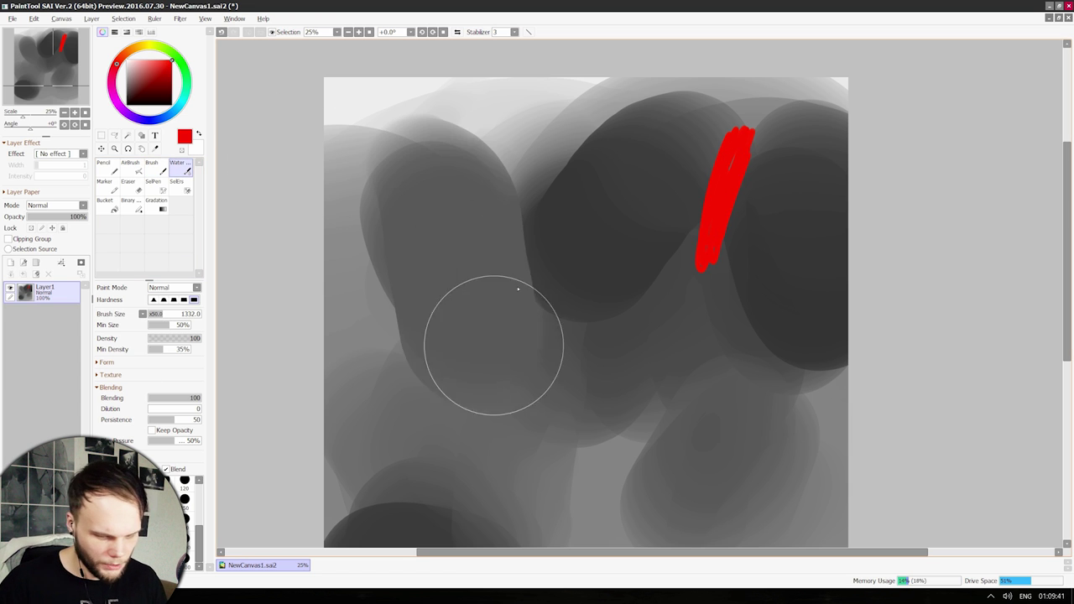
pyautogui.moveTo(503, 251)
pyautogui.mouseDown()
pyautogui.moveTo(613, 216)
pyautogui.moveTo(613, 372)
pyautogui.moveTo(676, 366)
pyautogui.moveTo(787, 317)
pyautogui.moveTo(722, 299)
pyautogui.moveTo(762, 234)
pyautogui.moveTo(785, 232)
pyautogui.moveTo(757, 142)
pyautogui.moveTo(795, 200)
pyautogui.mouseUp()
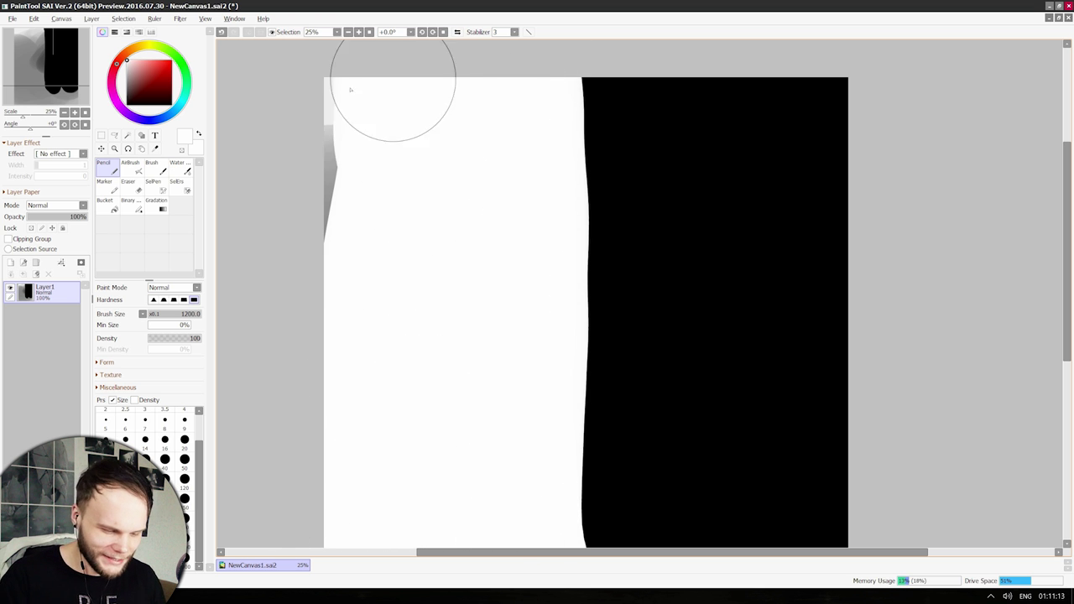
# Tidy the white/black border with the Pencil, widening the black and pushing its edge back with white.
pyautogui.moveTo(393, 99); pyautogui.dragTo(324, 211)
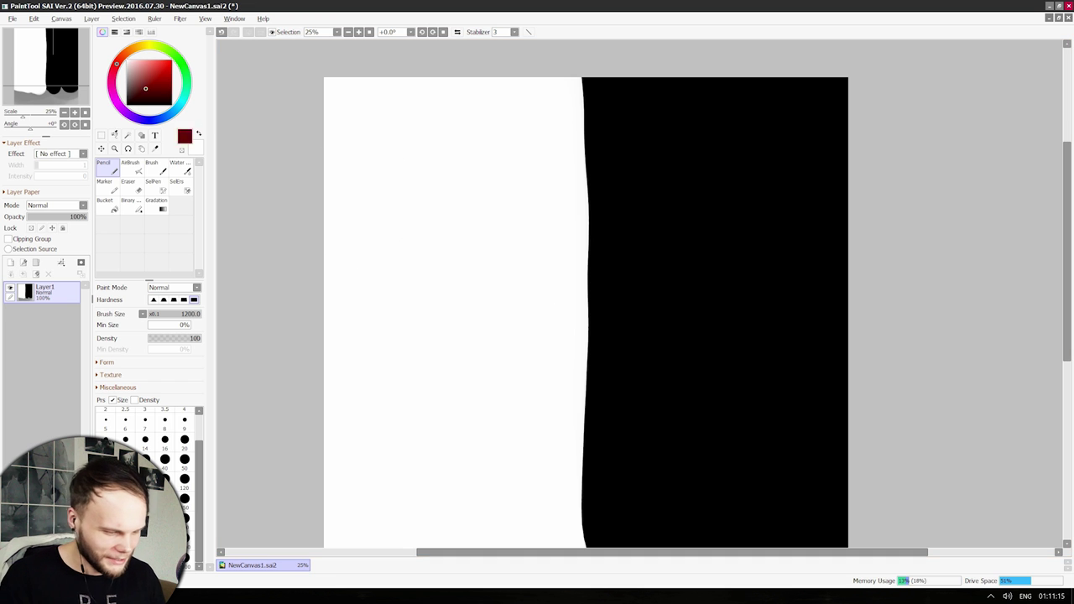
pyautogui.moveTo(643, 102); pyautogui.dragTo(635, 485)
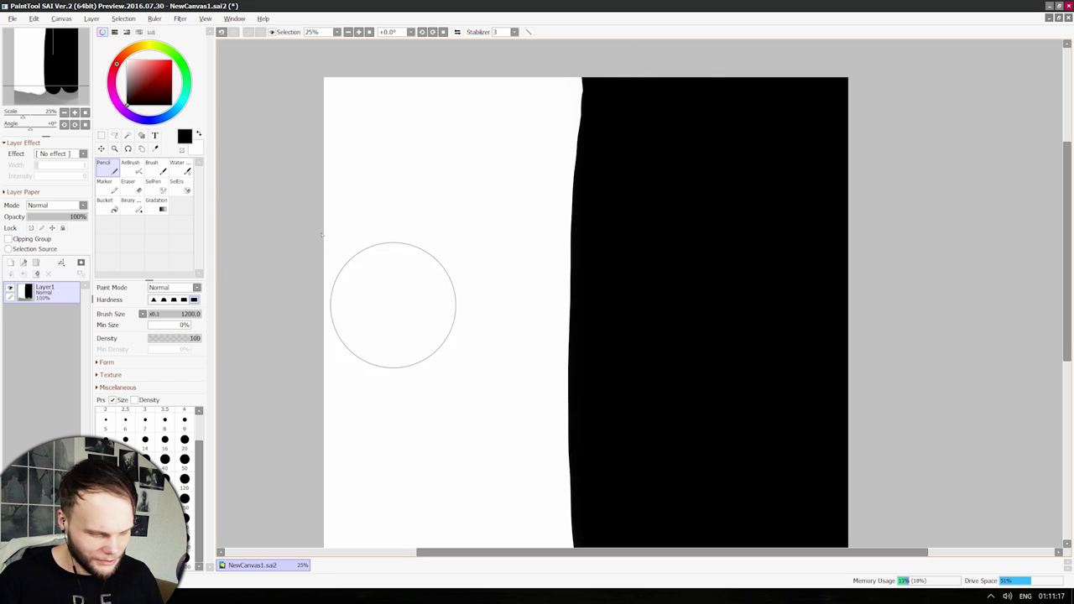
pyautogui.click(198, 135)
pyautogui.moveTo(527, 136); pyautogui.dragTo(515, 539)
pyautogui.moveTo(775, 310)
pyautogui.mouseDown()
pyautogui.moveTo(794, 168)
pyautogui.moveTo(791, 293)
pyautogui.moveTo(763, 289)
pyautogui.mouseUp()
# Undo the diagonal water stroke and smear grey along the white/black border at Dilution 50.
pyautogui.click(336, 33)
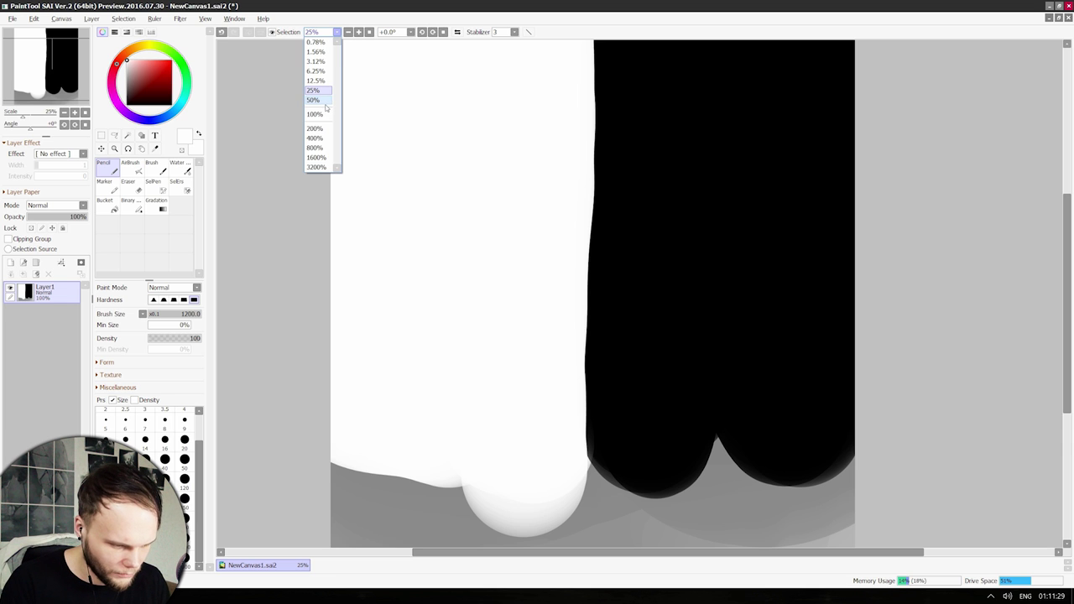
pyautogui.click(349, 32)
pyautogui.click(348, 32)
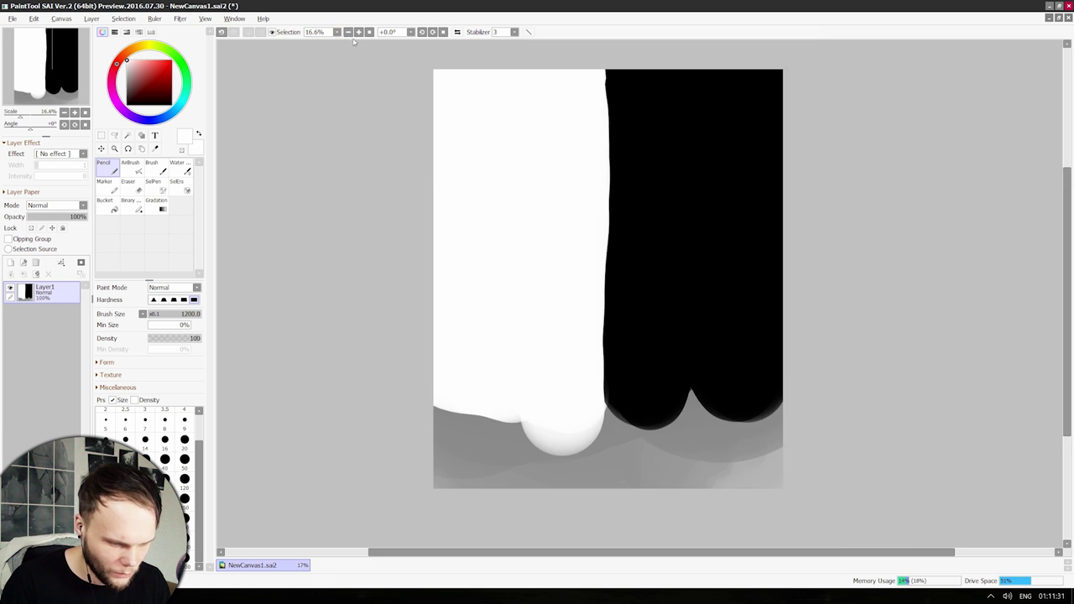
pyautogui.moveTo(697, 288)
pyautogui.mouseDown()
pyautogui.moveTo(680, 283)
pyautogui.moveTo(678, 131)
pyautogui.moveTo(664, 383)
pyautogui.moveTo(663, 137)
pyautogui.moveTo(663, 159)
pyautogui.mouseUp()
pyautogui.scroll(1, 681, 285)
pyautogui.scroll(-2, 683, 295)
pyautogui.scroll(1, 671, 300)
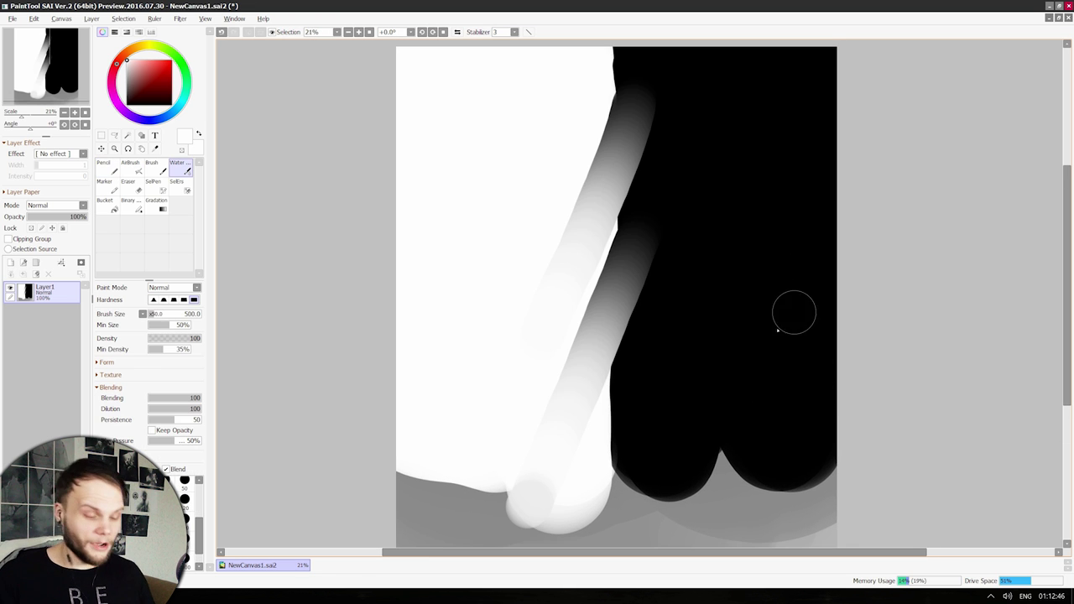
pyautogui.hotkey('ctrl', 'z')
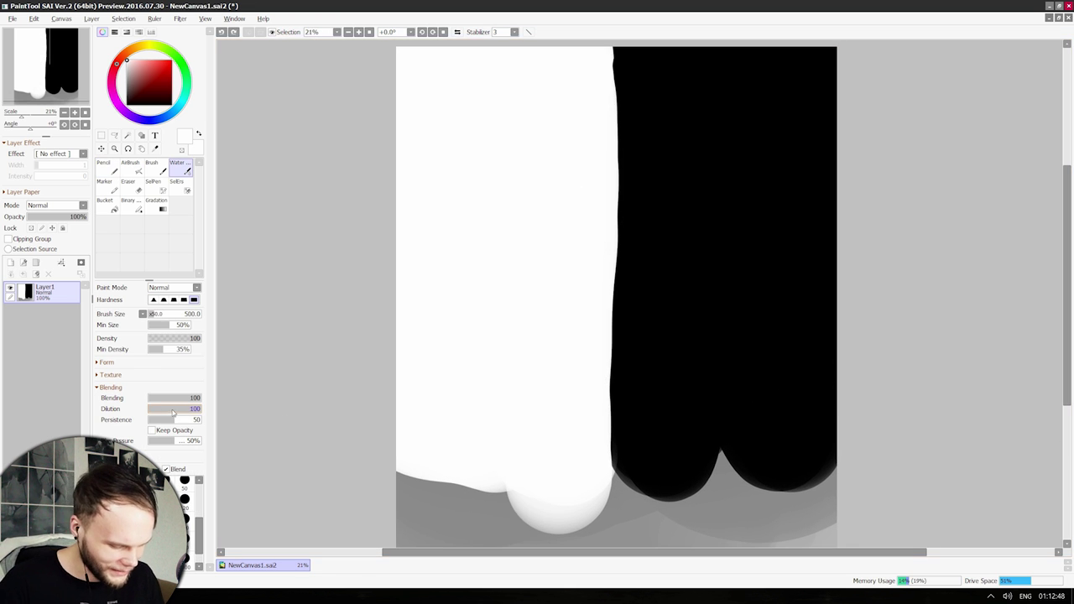
pyautogui.moveTo(647, 202)
pyautogui.mouseDown()
pyautogui.moveTo(599, 180)
pyautogui.moveTo(597, 252)
pyautogui.moveTo(575, 286)
pyautogui.mouseUp()
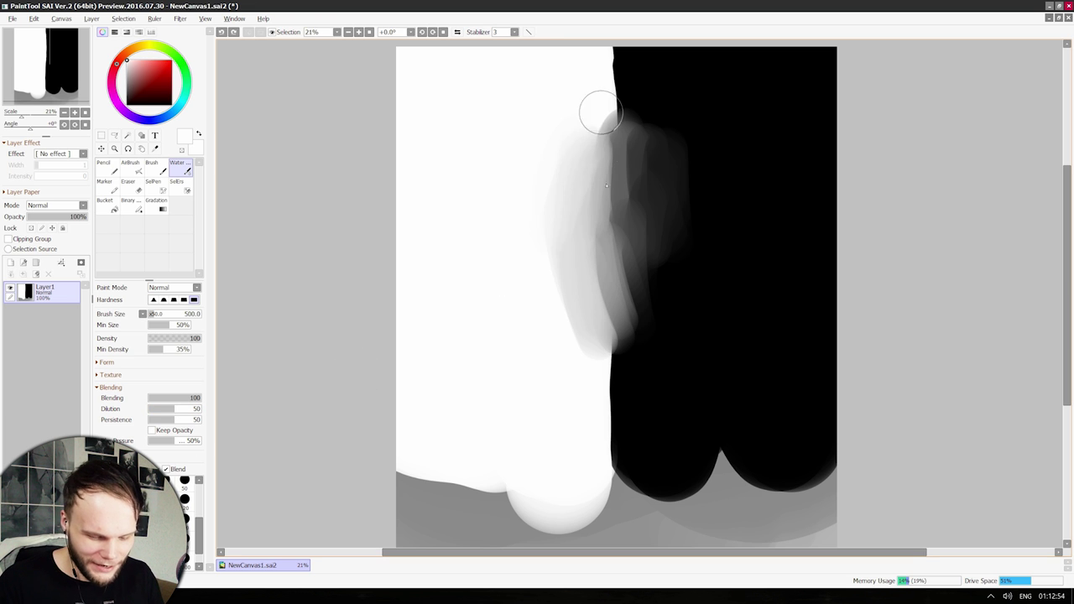
pyautogui.moveTo(601, 112)
pyautogui.mouseDown()
pyautogui.moveTo(635, 144)
pyautogui.moveTo(651, 276)
pyautogui.moveTo(606, 227)
pyautogui.moveTo(552, 224)
pyautogui.mouseUp()
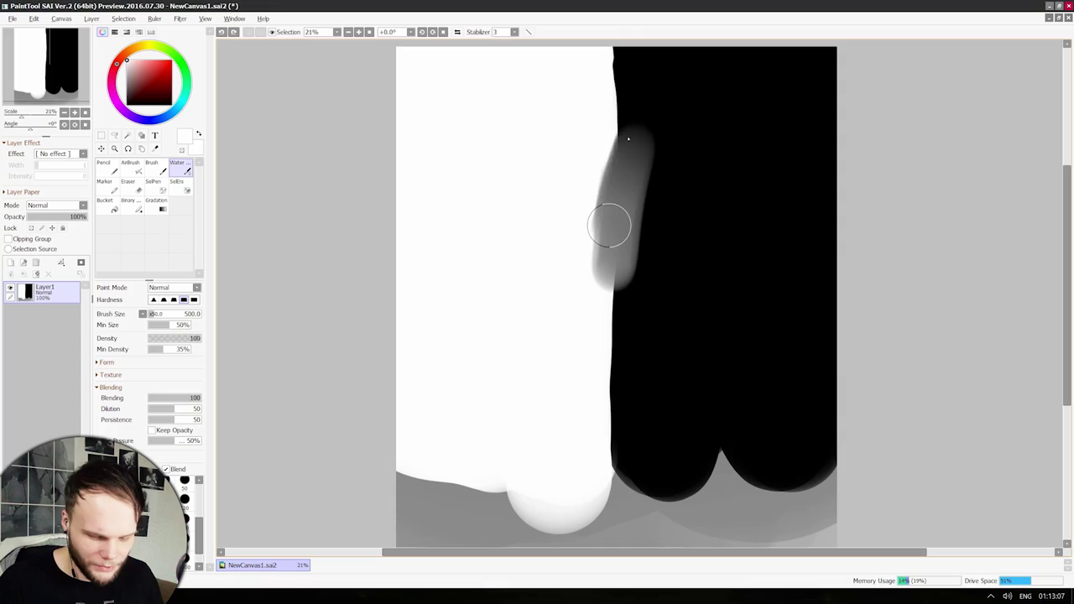
pyautogui.moveTo(612, 221)
pyautogui.mouseDown()
pyautogui.moveTo(613, 162)
pyautogui.moveTo(639, 223)
pyautogui.moveTo(604, 162)
pyautogui.moveTo(568, 240)
pyautogui.moveTo(536, 243)
pyautogui.mouseUp()
# Test Water brush paint modes Vivid, Deep and Multiply along the border, then undo them.
pyautogui.click(196, 287)
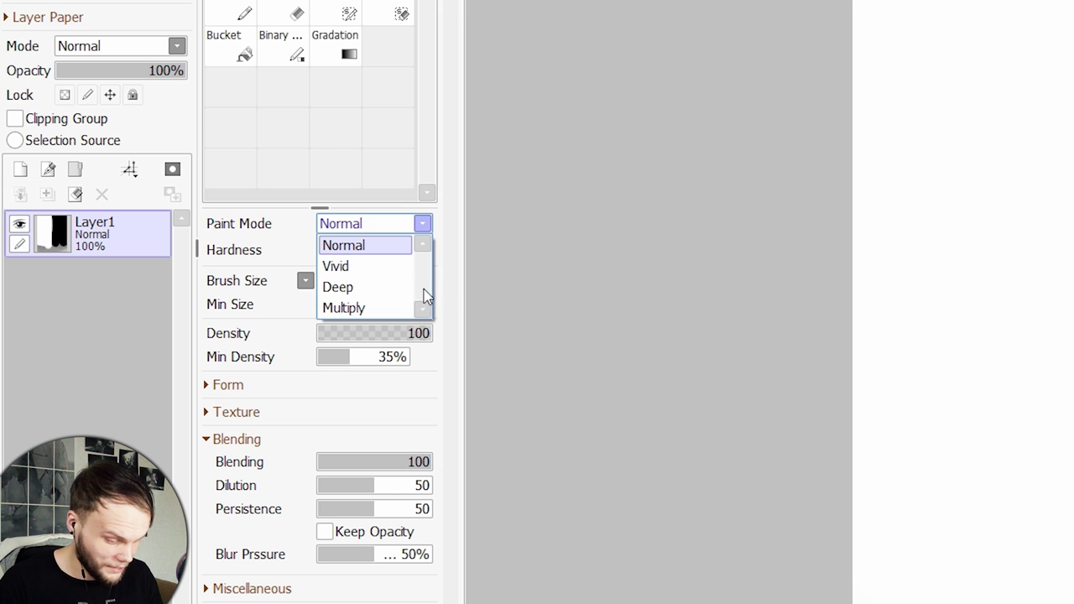
pyautogui.click(389, 268)
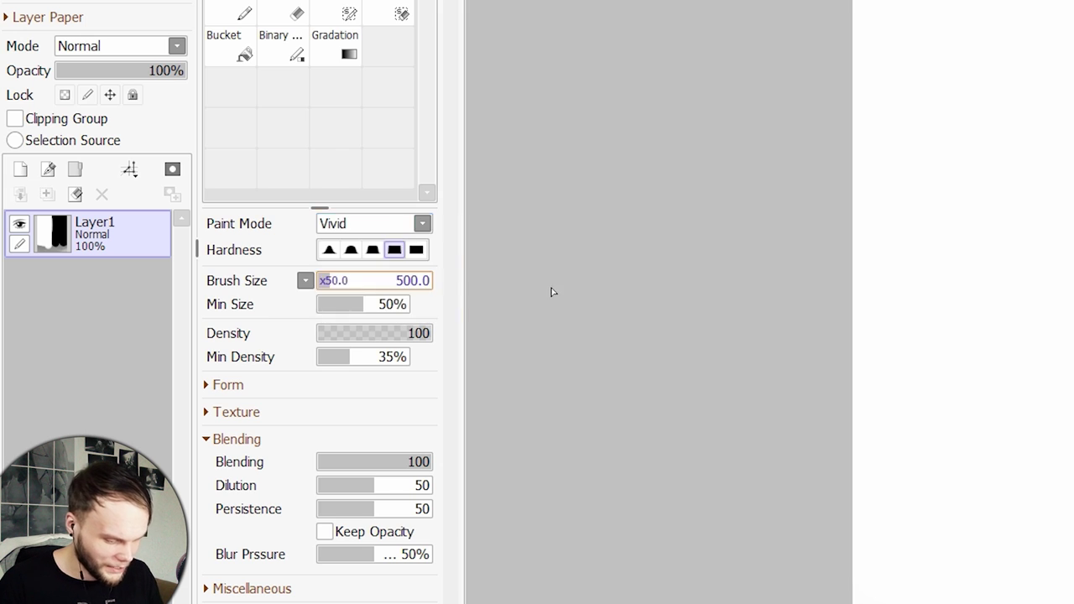
pyautogui.moveTo(628, 176)
pyautogui.mouseDown()
pyautogui.moveTo(619, 115)
pyautogui.moveTo(563, 257)
pyautogui.moveTo(528, 218)
pyautogui.mouseUp()
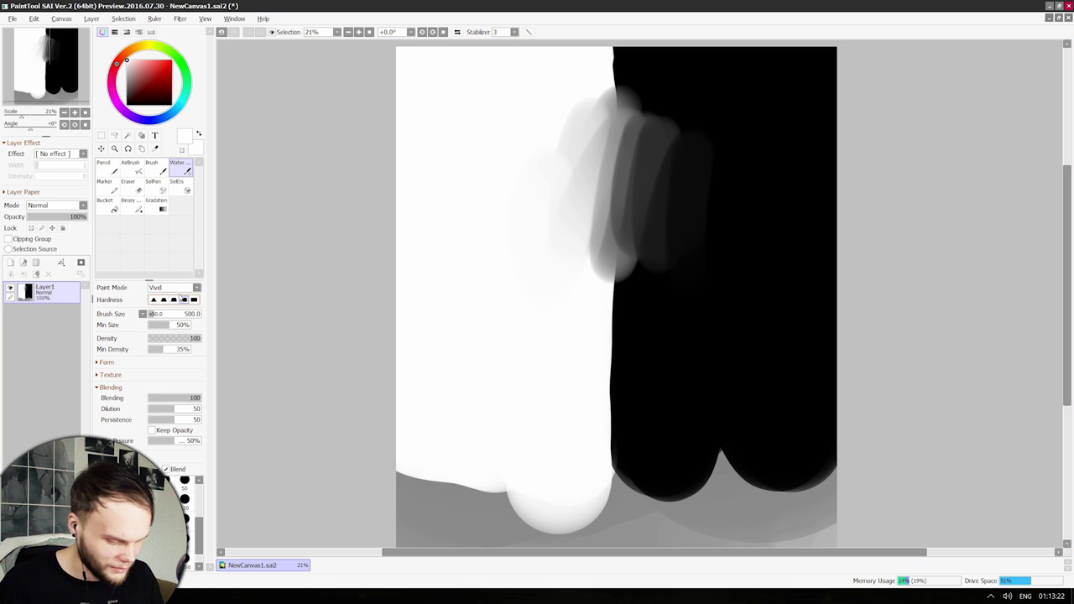
pyautogui.click(159, 317)
pyautogui.moveTo(559, 258)
pyautogui.mouseDown()
pyautogui.moveTo(594, 333)
pyautogui.moveTo(675, 351)
pyautogui.mouseUp()
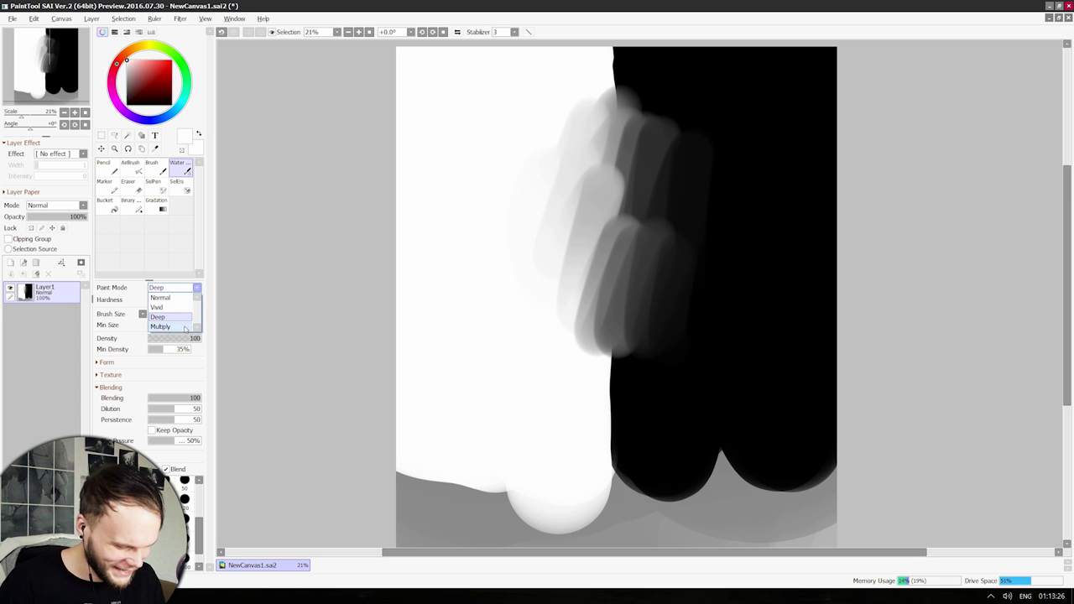
pyautogui.click(159, 326)
pyautogui.moveTo(575, 377)
pyautogui.mouseDown()
pyautogui.moveTo(618, 418)
pyautogui.moveTo(670, 340)
pyautogui.moveTo(614, 446)
pyautogui.moveTo(568, 336)
pyautogui.mouseUp()
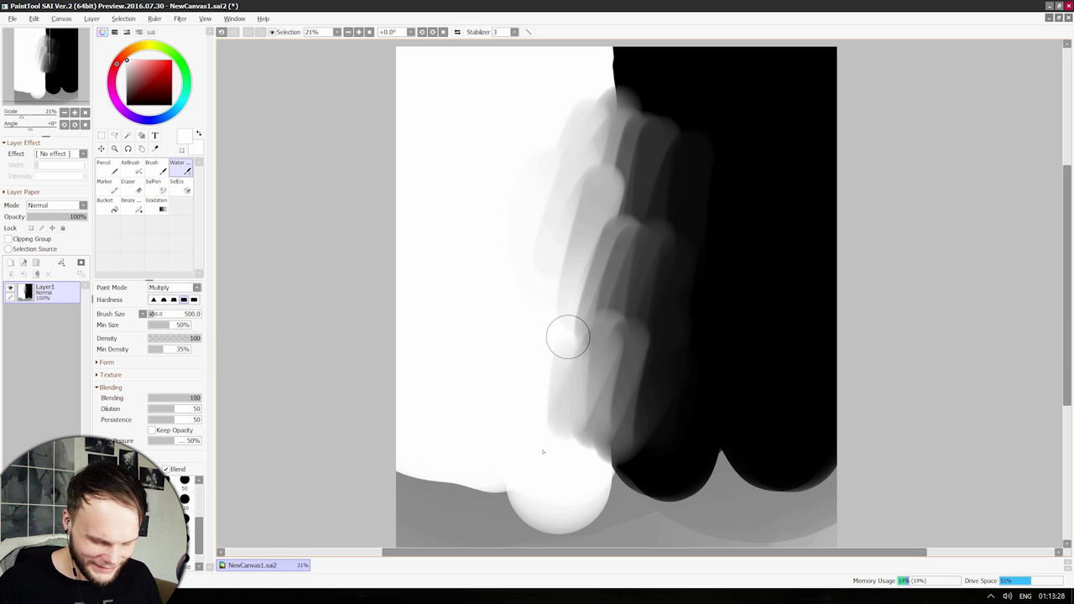
pyautogui.hotkey('ctrl', 'z')
pyautogui.hotkey('ctrl', 'z')
pyautogui.hotkey('ctrl', 'z')
pyautogui.hotkey('ctrl', 'z')
pyautogui.hotkey('ctrl', 'z')
pyautogui.hotkey('ctrl', 'z')
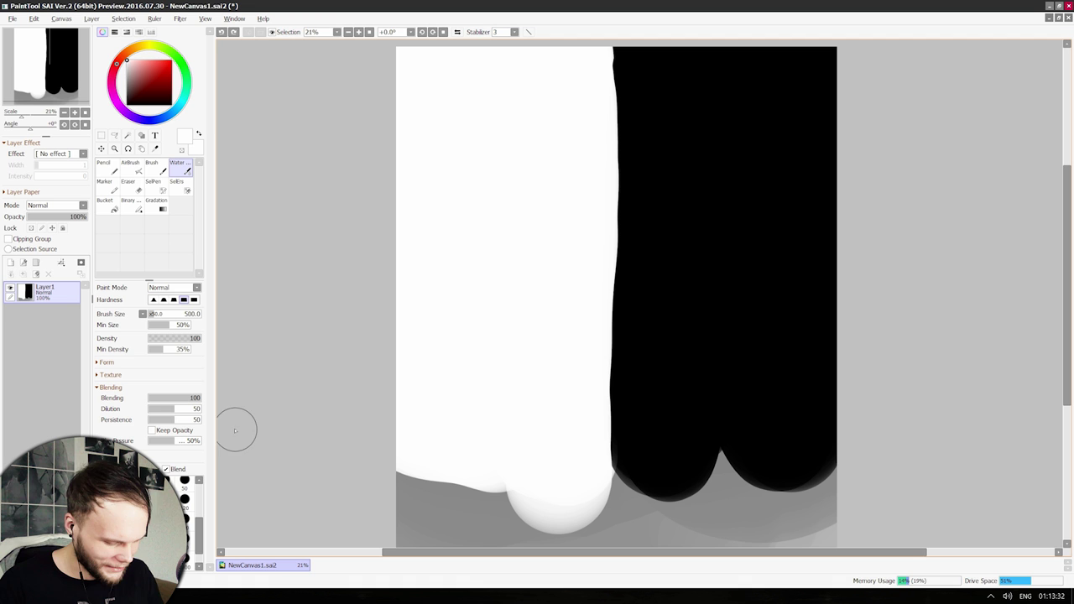
# Set the Marker to Multiply mode, paint red across the border, and clear the earlier red strokes.
pyautogui.click(110, 177)
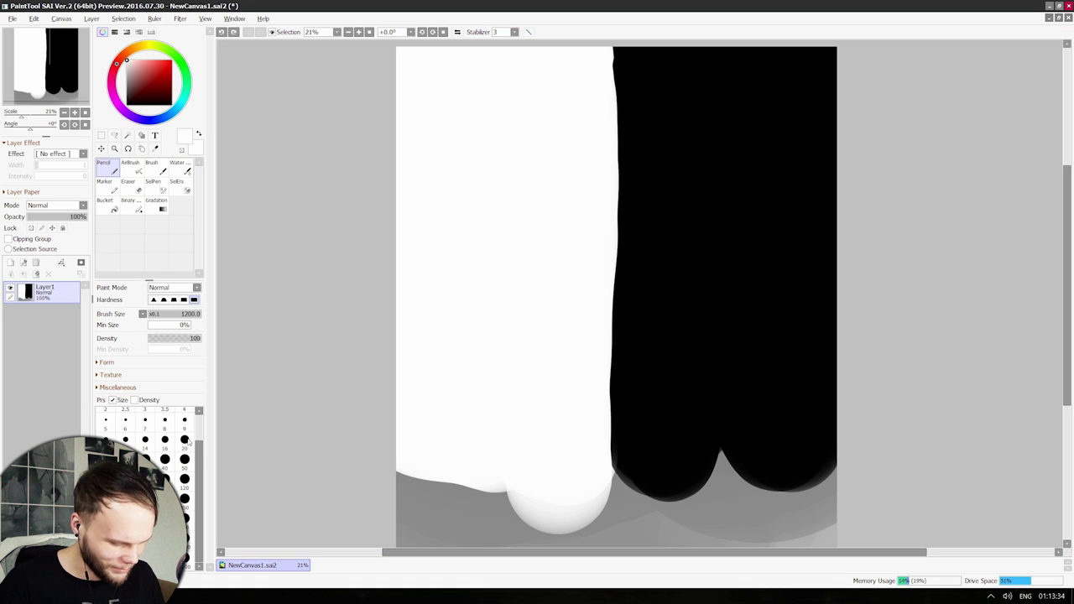
pyautogui.click(192, 287)
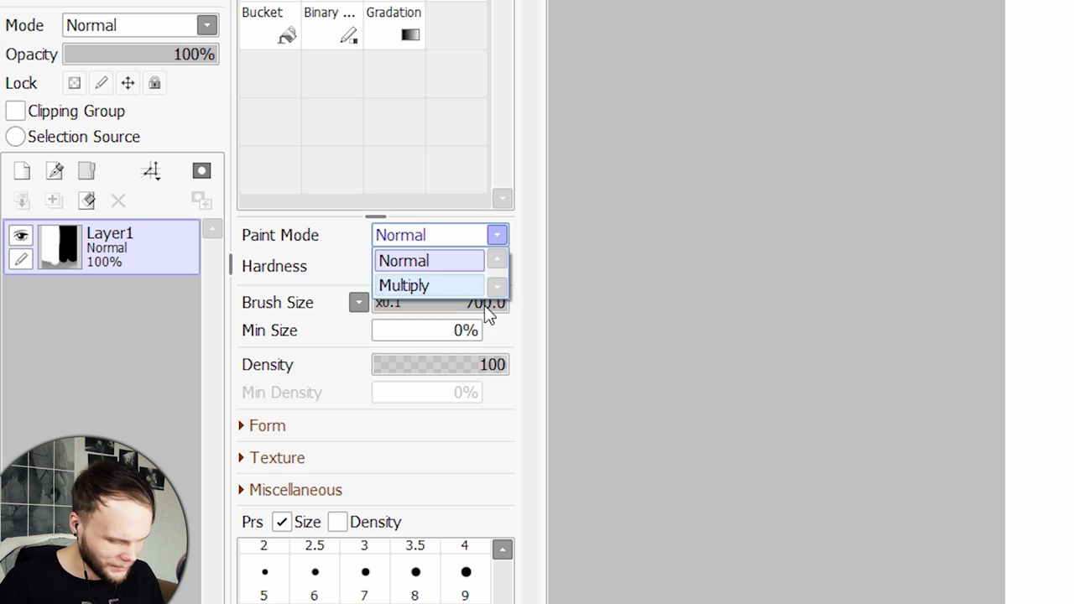
pyautogui.click(470, 285)
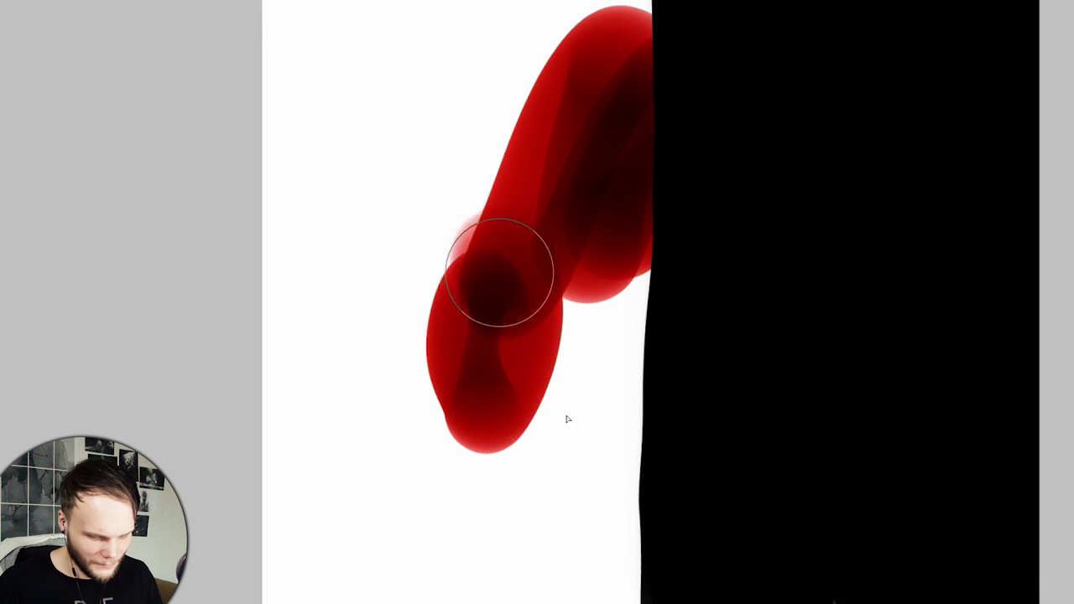
pyautogui.moveTo(498, 271); pyautogui.dragTo(684, 454)
pyautogui.press('Delete')
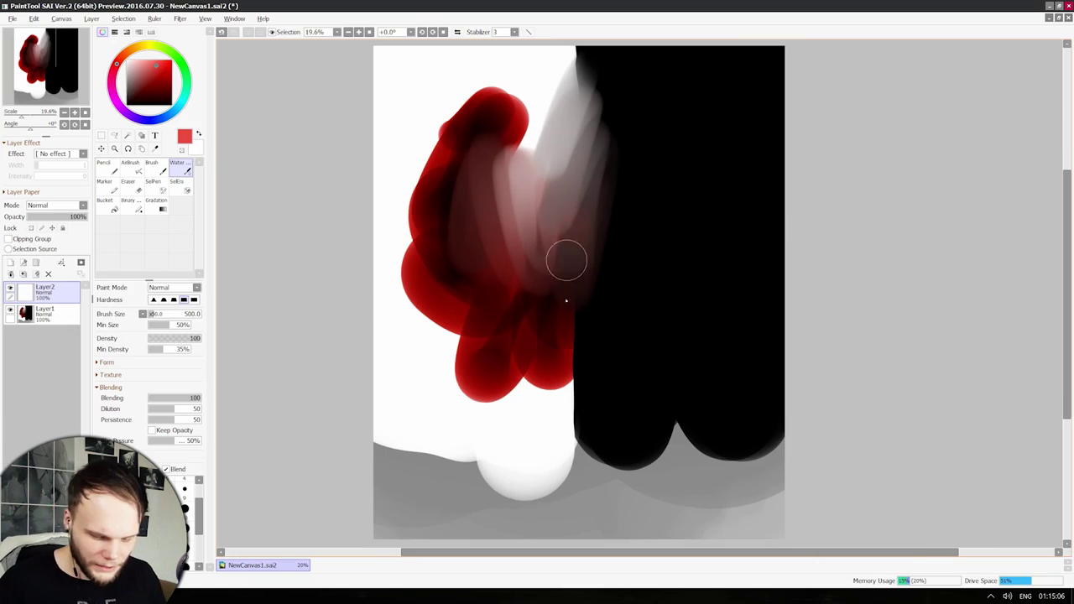
pyautogui.moveTo(566, 256); pyautogui.dragTo(592, 355)
pyautogui.hotkey('ctrl', 'z')
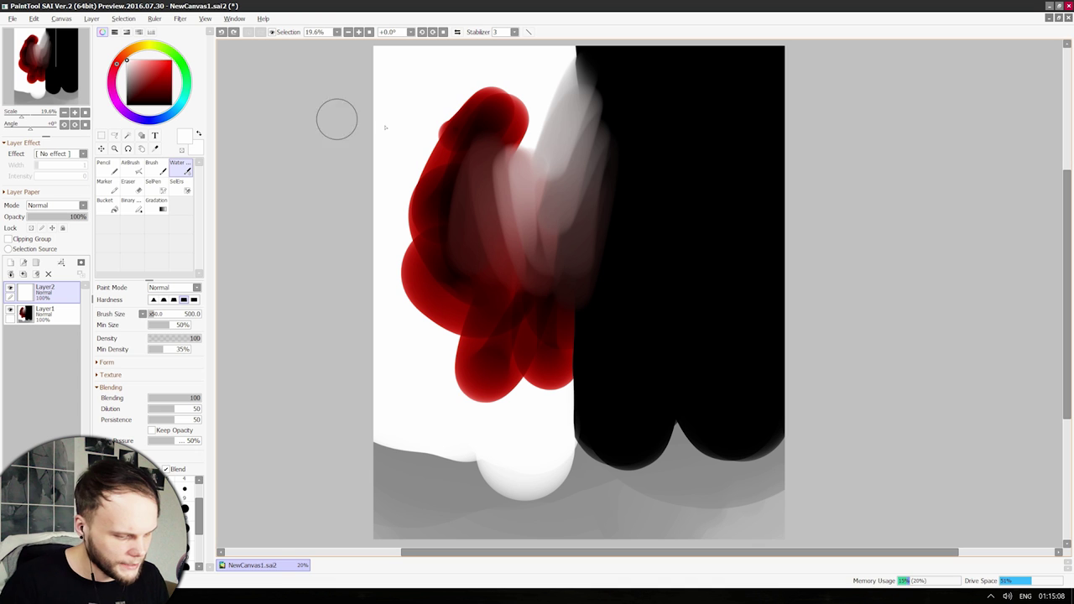
pyautogui.moveTo(515, 255)
pyautogui.mouseDown()
pyautogui.moveTo(636, 221)
pyautogui.moveTo(517, 258)
pyautogui.moveTo(634, 217)
pyautogui.moveTo(576, 305)
pyautogui.moveTo(524, 202)
pyautogui.moveTo(641, 255)
pyautogui.mouseUp()
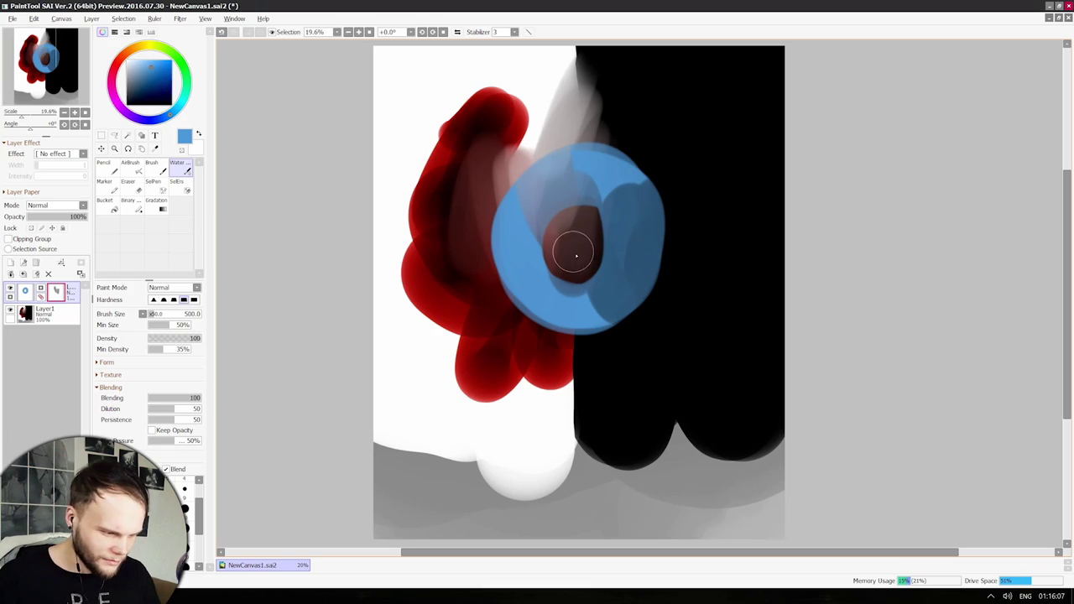
pyautogui.hotkey('ctrl', 'z')
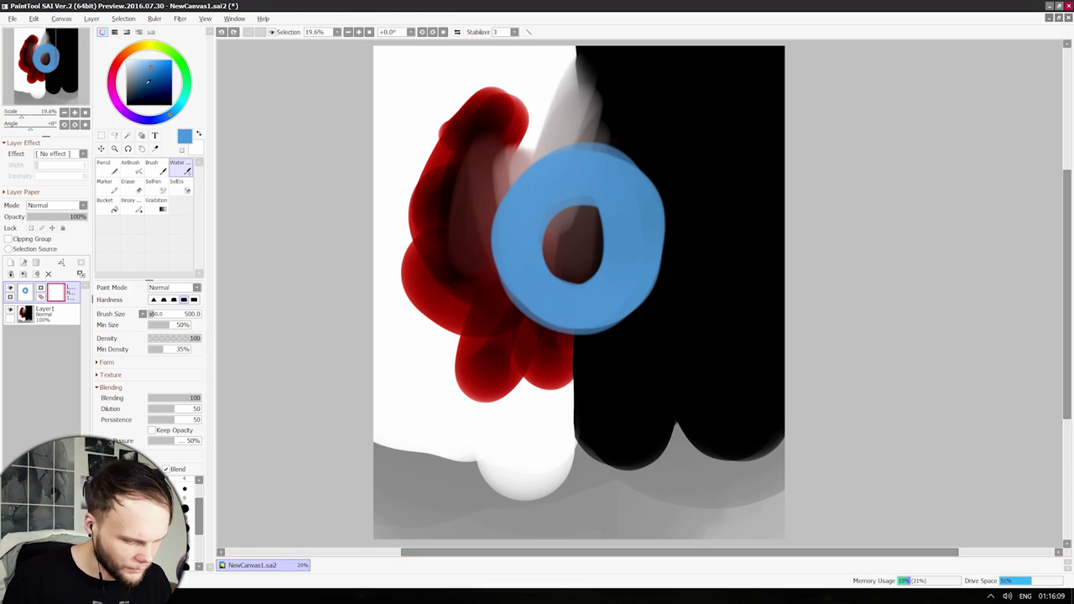
pyautogui.press('x')
pyautogui.moveTo(548, 134)
pyautogui.mouseDown()
pyautogui.moveTo(581, 294)
pyautogui.moveTo(605, 334)
pyautogui.mouseUp()
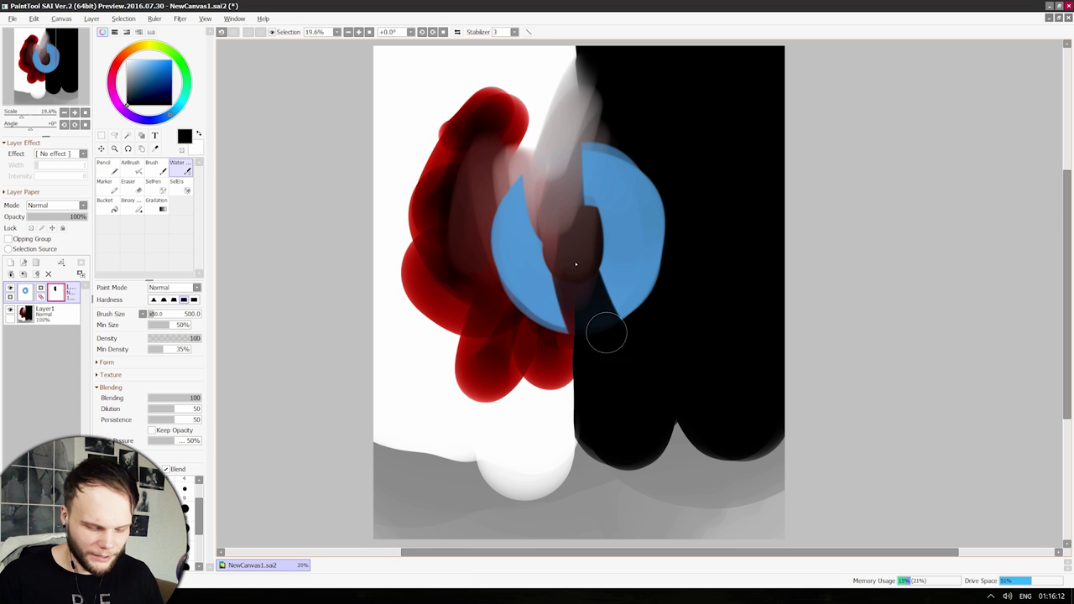
pyautogui.moveTo(579, 126); pyautogui.dragTo(612, 364)
pyautogui.moveTo(549, 218); pyautogui.dragTo(590, 339)
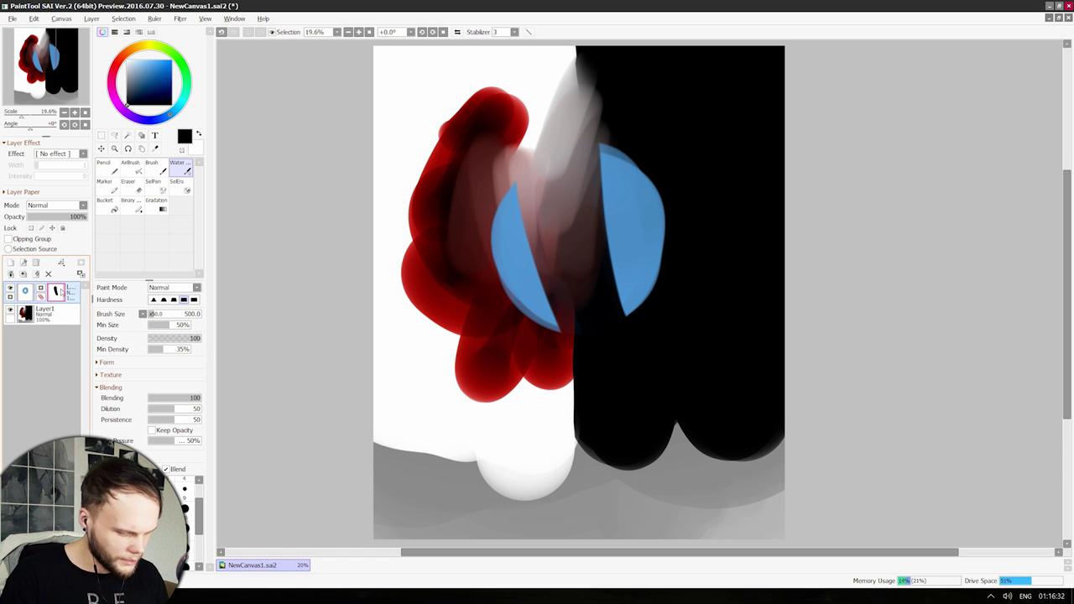
pyautogui.rightClick(60, 292)
pyautogui.press('Escape')
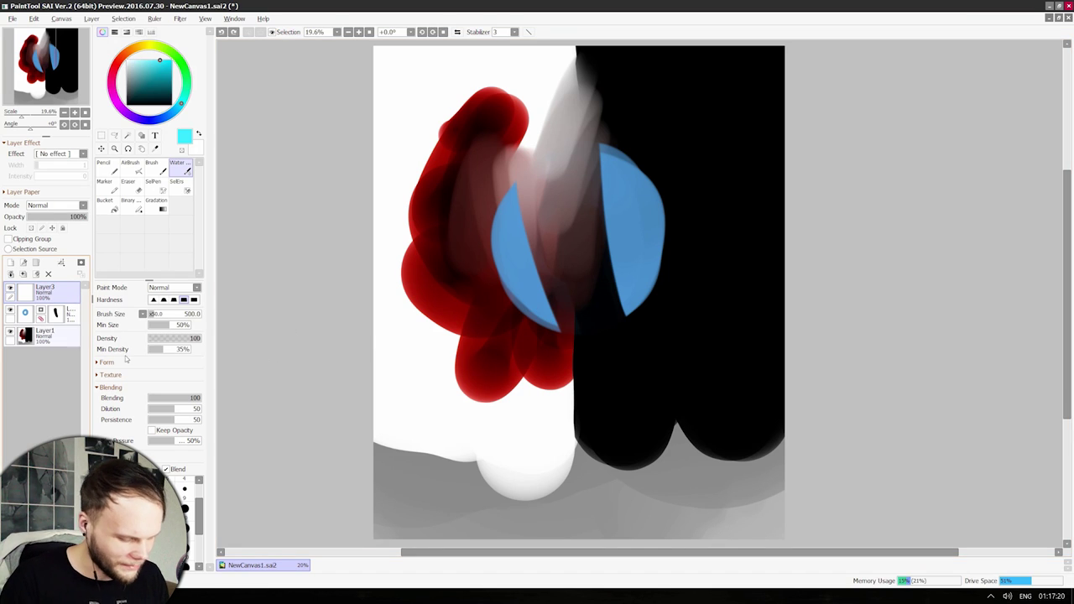
# Try cyan over the right blue shape, check the layer blend modes, move the shapes and select Layer3.
pyautogui.moveTo(604, 163)
pyautogui.mouseDown()
pyautogui.moveTo(638, 251)
pyautogui.moveTo(667, 285)
pyautogui.mouseUp()
pyautogui.hotkey('ctrl', 'z')
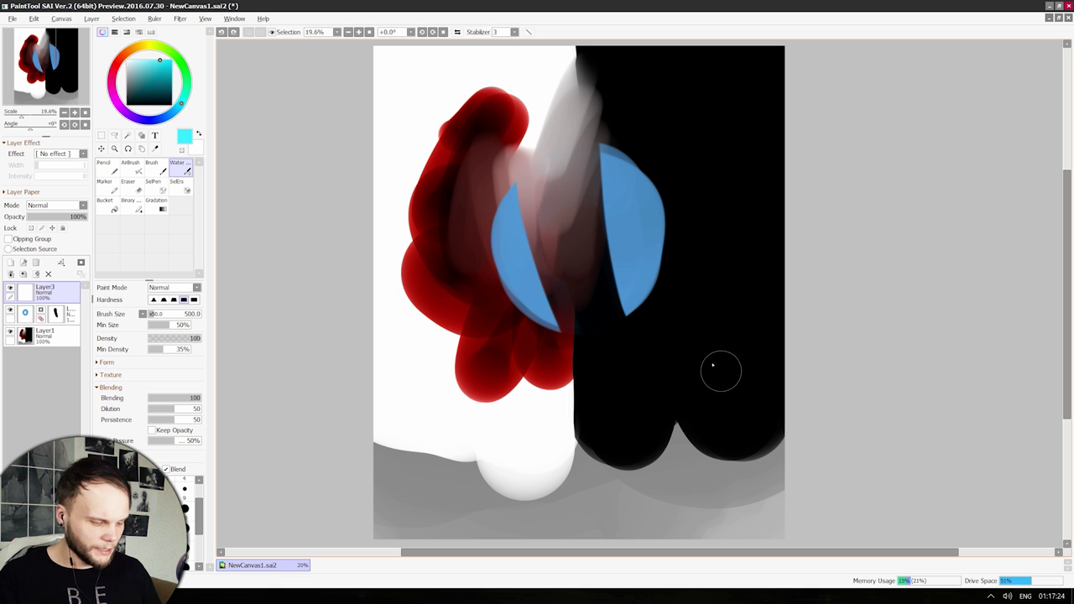
pyautogui.click(59, 205)
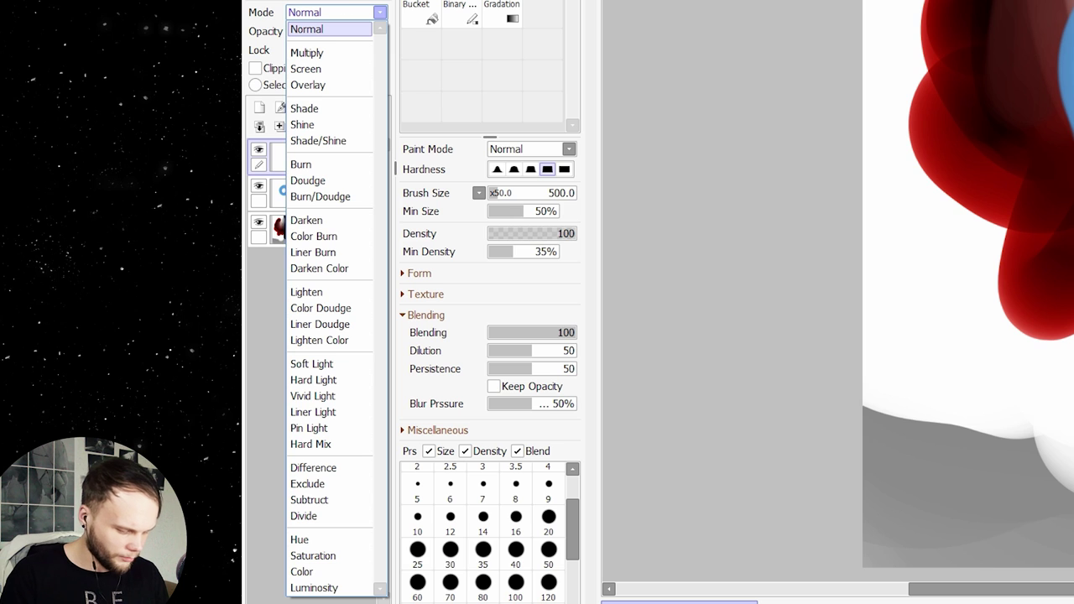
pyautogui.click(281, 327)
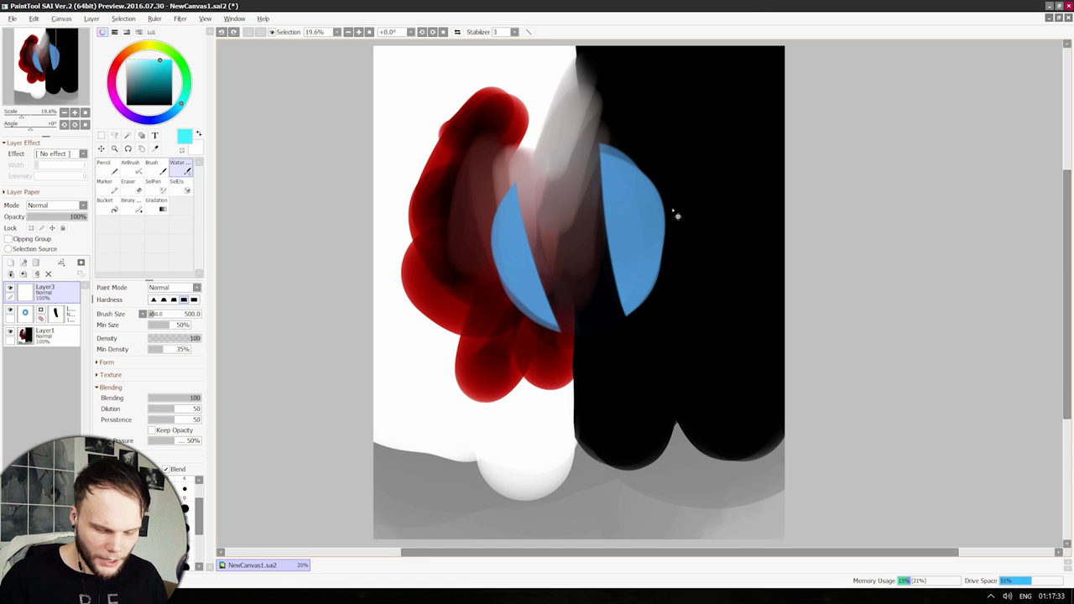
pyautogui.moveTo(677, 216); pyautogui.dragTo(639, 307)
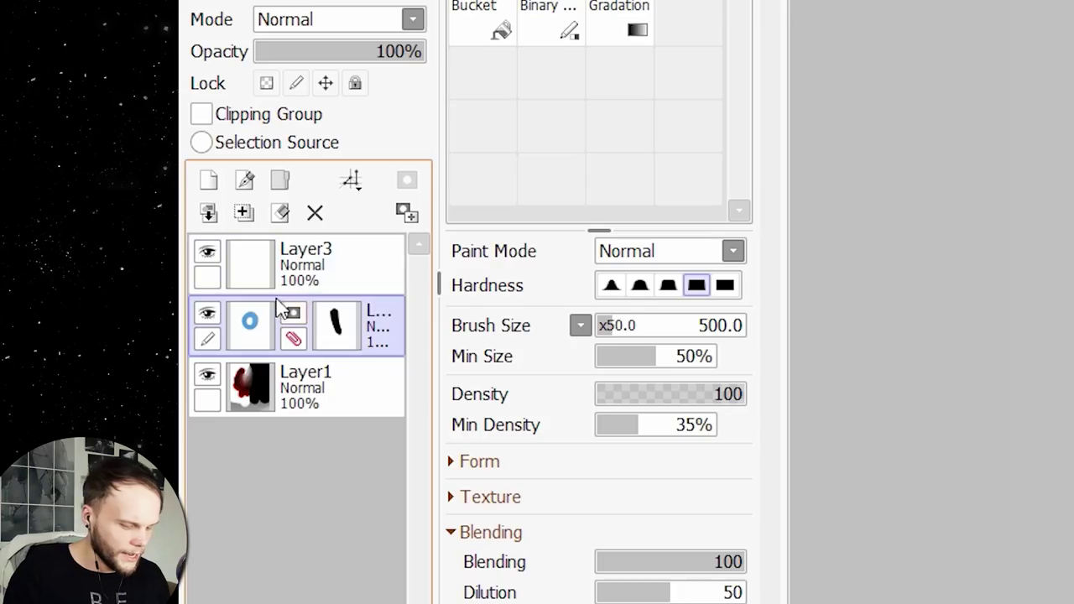
pyautogui.click(294, 285)
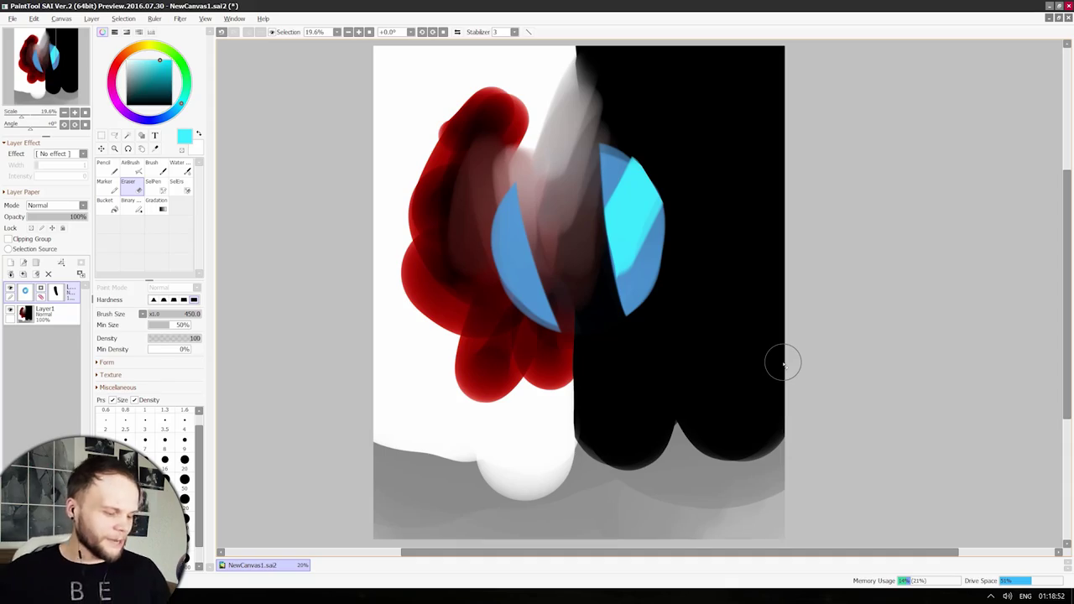
# Merge the blue shape layer down into Layer1 and try erasing the right blue shape, undoing it.
pyautogui.hotkey('ctrl', 'e')
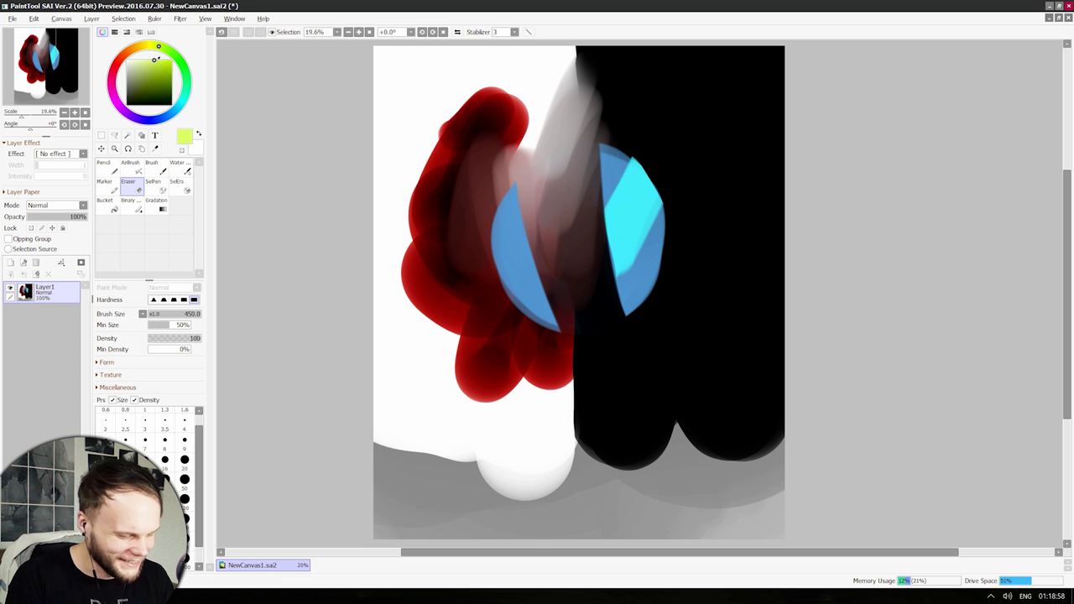
pyautogui.moveTo(621, 184); pyautogui.dragTo(671, 304)
pyautogui.hotkey('ctrl', 'z')
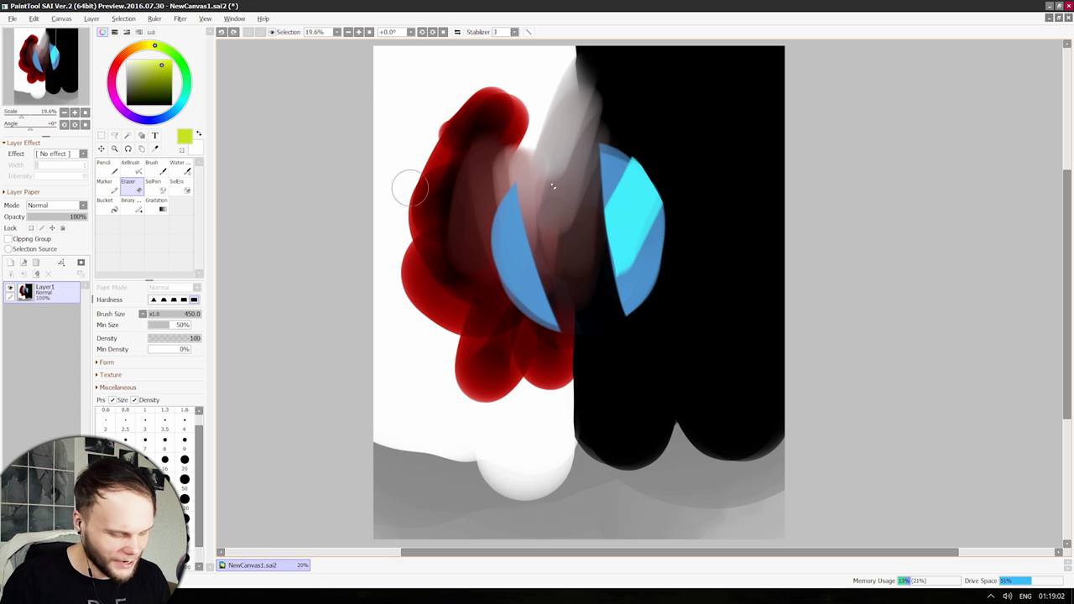
pyautogui.moveTo(621, 181)
pyautogui.mouseDown()
pyautogui.moveTo(671, 269)
pyautogui.moveTo(734, 273)
pyautogui.mouseUp()
pyautogui.hotkey('ctrl', 'z')
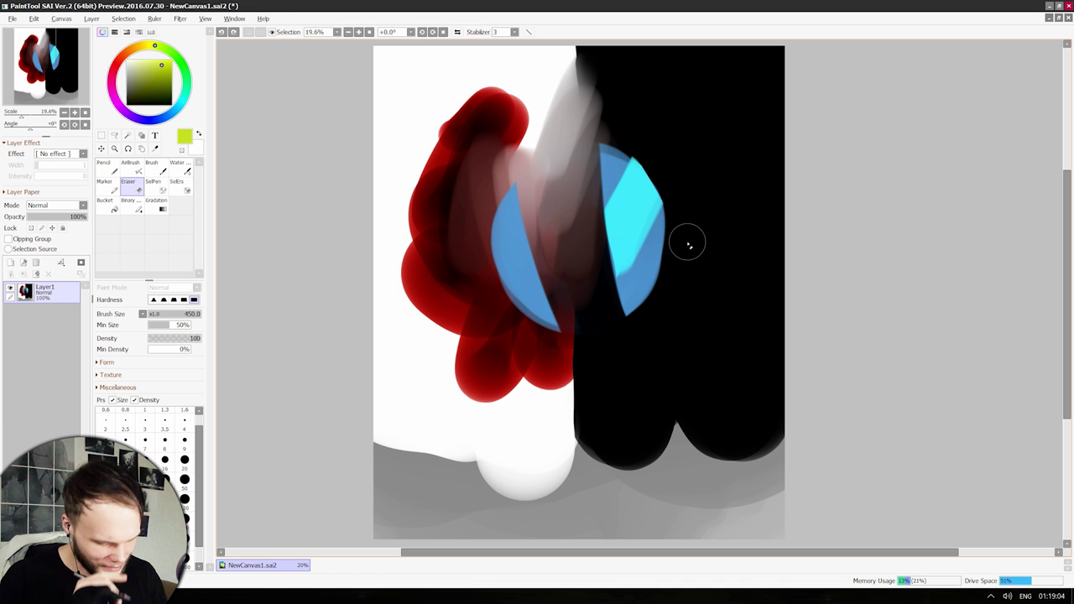
# Switch to the Pencil at density 58 and paint yellow-green strokes down the right side.
pyautogui.press('n')
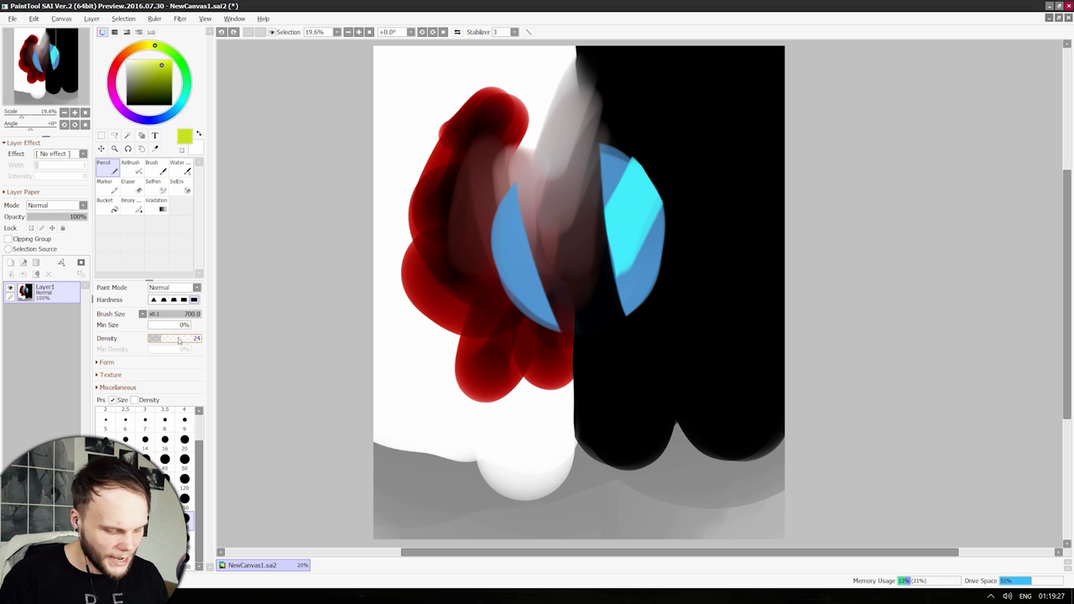
pyautogui.click(177, 339)
pyautogui.moveTo(721, 125)
pyautogui.mouseDown()
pyautogui.moveTo(707, 178)
pyautogui.moveTo(691, 377)
pyautogui.moveTo(629, 375)
pyautogui.moveTo(601, 404)
pyautogui.moveTo(597, 300)
pyautogui.moveTo(660, 387)
pyautogui.moveTo(707, 405)
pyautogui.moveTo(734, 393)
pyautogui.moveTo(745, 432)
pyautogui.mouseUp()
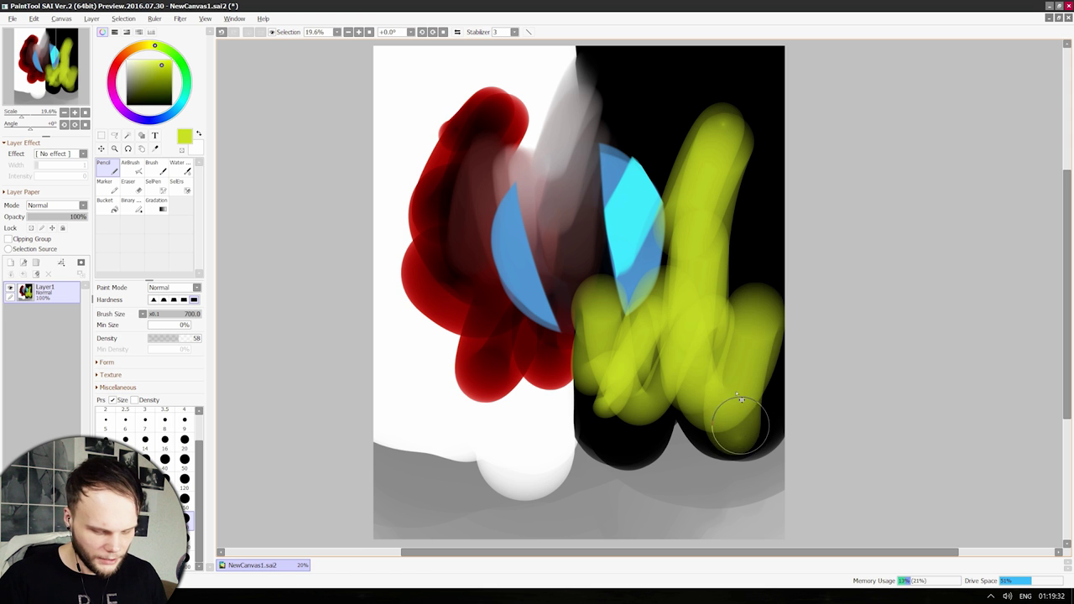
pyautogui.hotkey('ctrl', 'z')
pyautogui.moveTo(709, 252)
pyautogui.mouseDown()
pyautogui.moveTo(682, 337)
pyautogui.moveTo(707, 369)
pyautogui.moveTo(736, 171)
pyautogui.moveTo(721, 117)
pyautogui.moveTo(678, 78)
pyautogui.mouseUp()
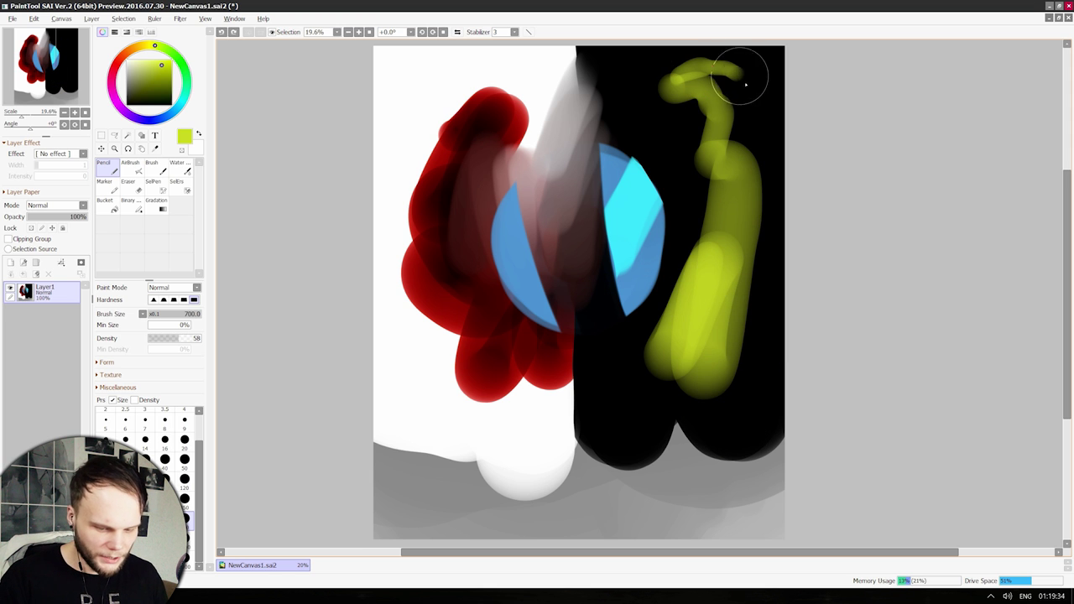
pyautogui.moveTo(745, 84)
pyautogui.mouseDown()
pyautogui.moveTo(757, 390)
pyautogui.moveTo(713, 416)
pyautogui.moveTo(615, 429)
pyautogui.moveTo(598, 338)
pyautogui.moveTo(678, 267)
pyautogui.moveTo(684, 197)
pyautogui.moveTo(620, 85)
pyautogui.moveTo(661, 71)
pyautogui.moveTo(698, 377)
pyautogui.moveTo(587, 403)
pyautogui.mouseUp()
pyautogui.hotkey('ctrl', 'z')
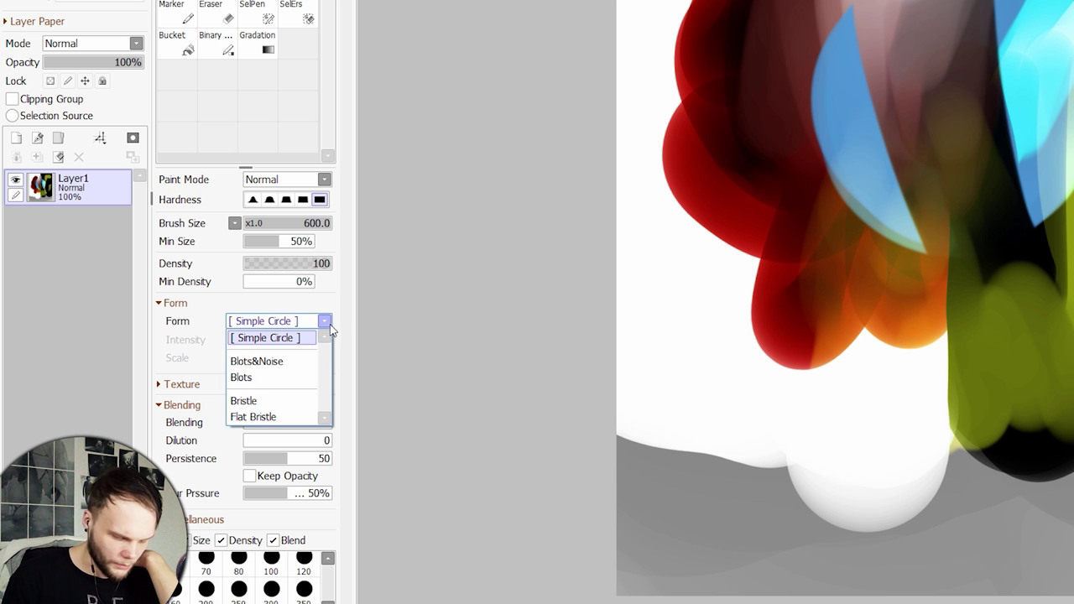
# Switch the brush form to Blots&Noise and paint pink blotchy strokes on the full-screen canvas.
pyautogui.click(295, 363)
pyautogui.press('Tab')
pyautogui.moveTo(445, 247)
pyautogui.mouseDown()
pyautogui.moveTo(479, 378)
pyautogui.moveTo(614, 287)
pyautogui.moveTo(769, 108)
pyautogui.mouseUp()
pyautogui.moveTo(767, 180); pyautogui.dragTo(695, 443)
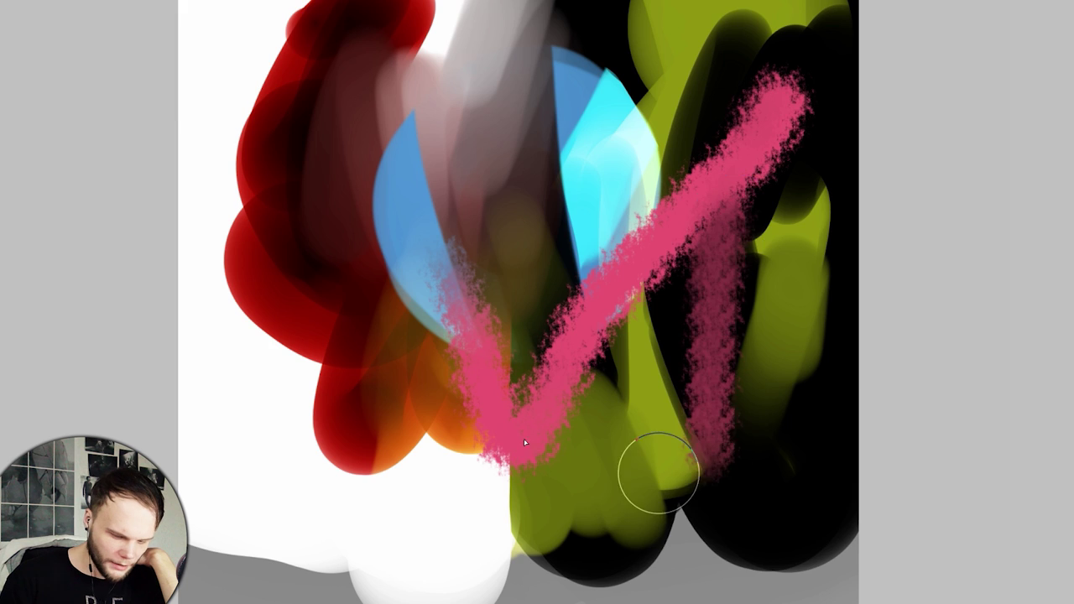
pyautogui.press('Tab')
# Change the form to Bristle, raise Randomize, and paint pink bristle strokes across the painting.
pyautogui.click(324, 323)
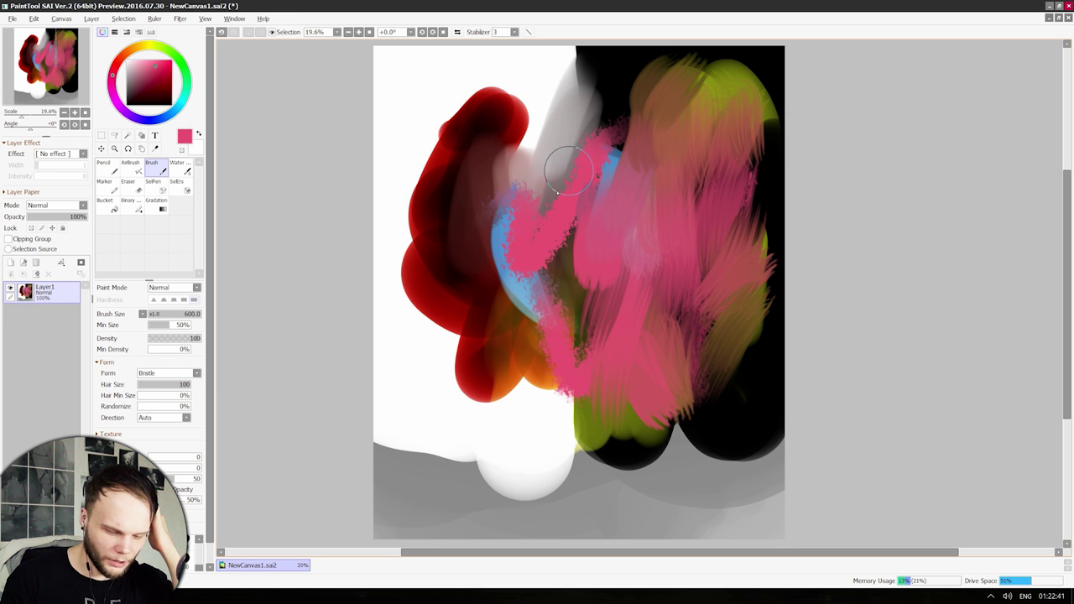
pyautogui.moveTo(557, 160)
pyautogui.mouseDown()
pyautogui.moveTo(511, 193)
pyautogui.moveTo(470, 92)
pyautogui.moveTo(481, 109)
pyautogui.moveTo(516, 88)
pyautogui.moveTo(511, 132)
pyautogui.moveTo(553, 101)
pyautogui.moveTo(580, 159)
pyautogui.moveTo(431, 269)
pyautogui.moveTo(420, 298)
pyautogui.moveTo(453, 335)
pyautogui.moveTo(436, 277)
pyautogui.moveTo(271, 347)
pyautogui.mouseUp()
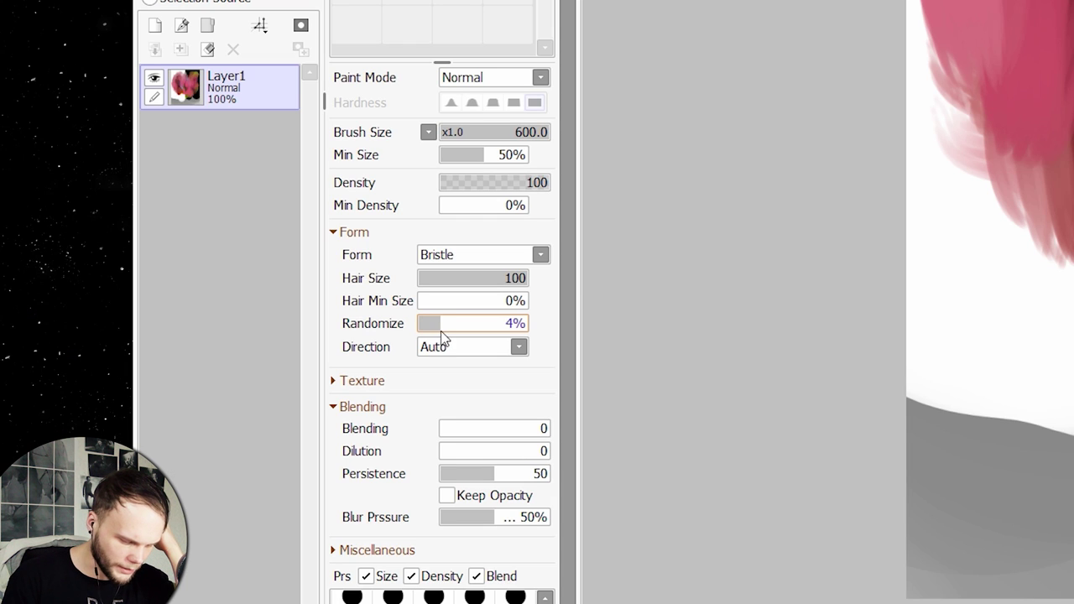
pyautogui.click(442, 327)
pyautogui.moveTo(1040, 135)
pyautogui.mouseDown()
pyautogui.moveTo(930, 316)
pyautogui.moveTo(987, 204)
pyautogui.moveTo(1041, 282)
pyautogui.mouseUp()
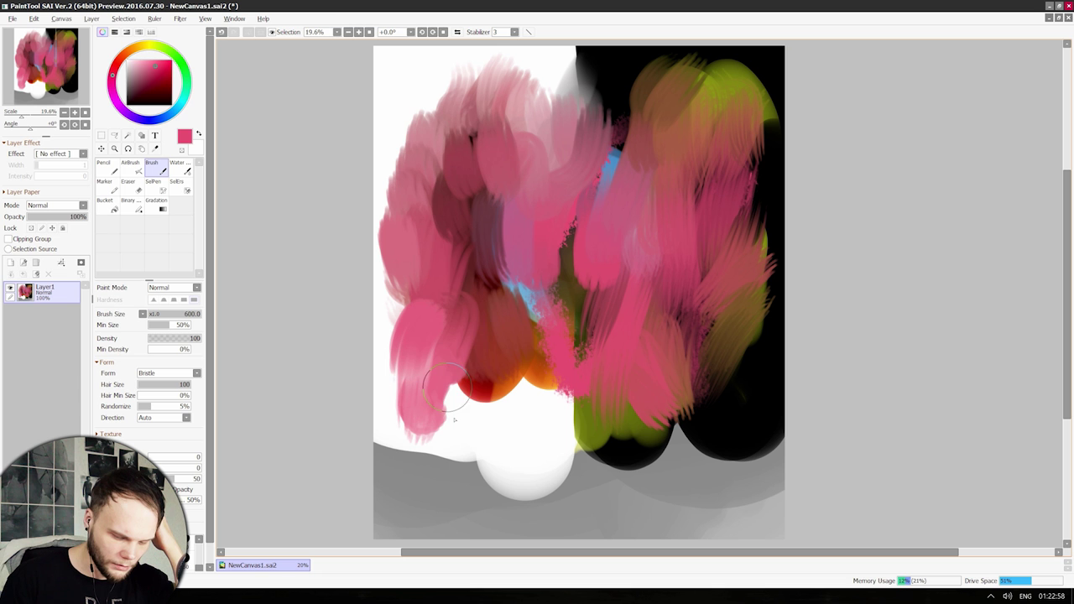
pyautogui.moveTo(445, 387)
pyautogui.mouseDown()
pyautogui.moveTo(528, 407)
pyautogui.moveTo(551, 437)
pyautogui.moveTo(465, 486)
pyautogui.mouseUp()
# Paint yellow bristle strokes over the upper centre and left, undoing the last ones.
pyautogui.keyDown('alt'); pyautogui.click(600, 420); pyautogui.keyUp('alt')
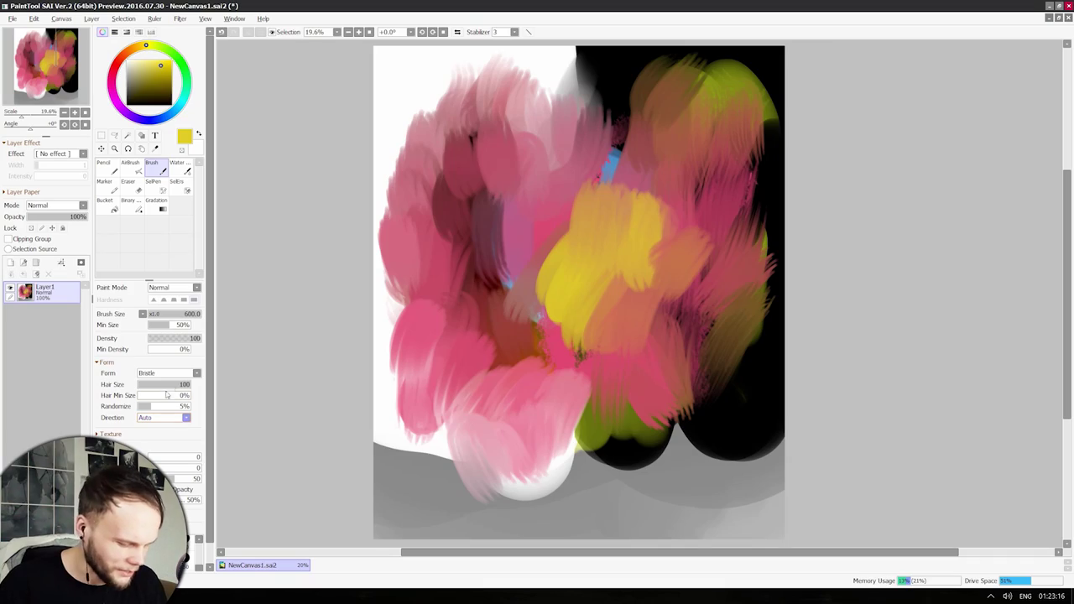
pyautogui.moveTo(482, 233)
pyautogui.mouseDown()
pyautogui.moveTo(650, 122)
pyautogui.moveTo(713, 201)
pyautogui.moveTo(541, 377)
pyautogui.moveTo(537, 252)
pyautogui.moveTo(504, 378)
pyautogui.moveTo(555, 382)
pyautogui.moveTo(587, 419)
pyautogui.moveTo(645, 436)
pyautogui.moveTo(715, 371)
pyautogui.moveTo(551, 168)
pyautogui.moveTo(487, 168)
pyautogui.moveTo(462, 277)
pyautogui.mouseUp()
pyautogui.scroll(-1, 149, 252)
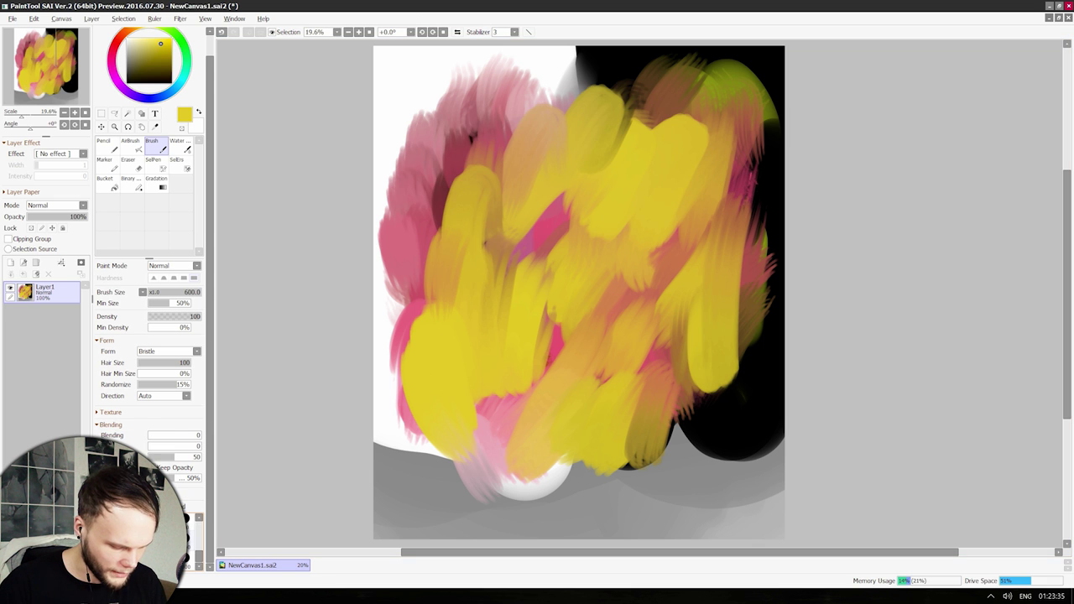
pyautogui.moveTo(532, 252)
pyautogui.mouseDown()
pyautogui.moveTo(470, 212)
pyautogui.moveTo(437, 281)
pyautogui.moveTo(432, 411)
pyautogui.moveTo(449, 441)
pyautogui.moveTo(513, 472)
pyautogui.moveTo(564, 475)
pyautogui.moveTo(682, 444)
pyautogui.mouseUp()
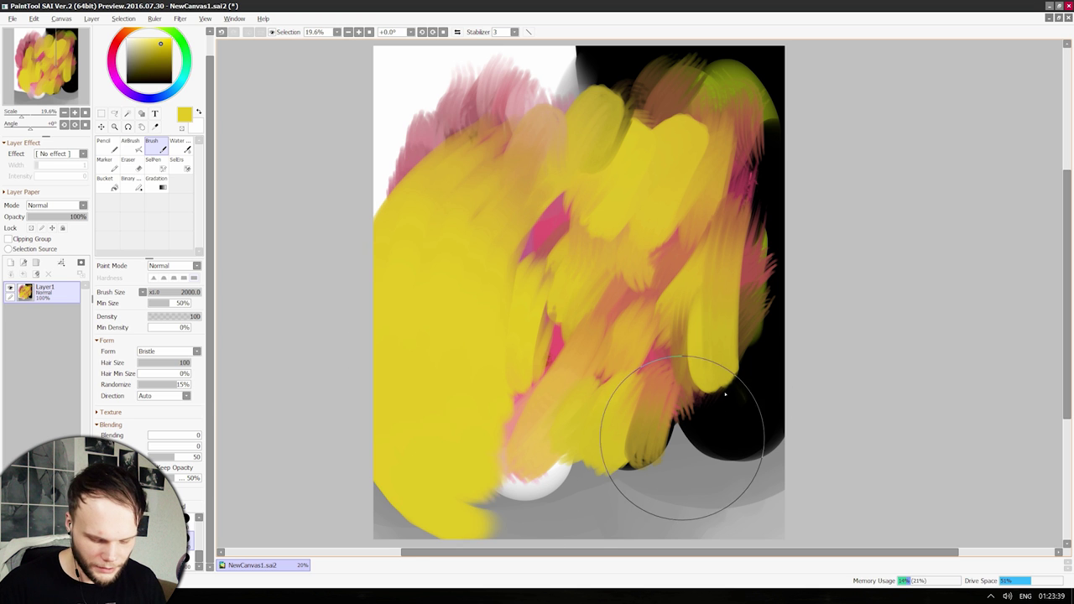
pyautogui.hotkey('ctrl', 'z')
pyautogui.hotkey('ctrl', 'z')
pyautogui.hotkey('ctrl', 'z')
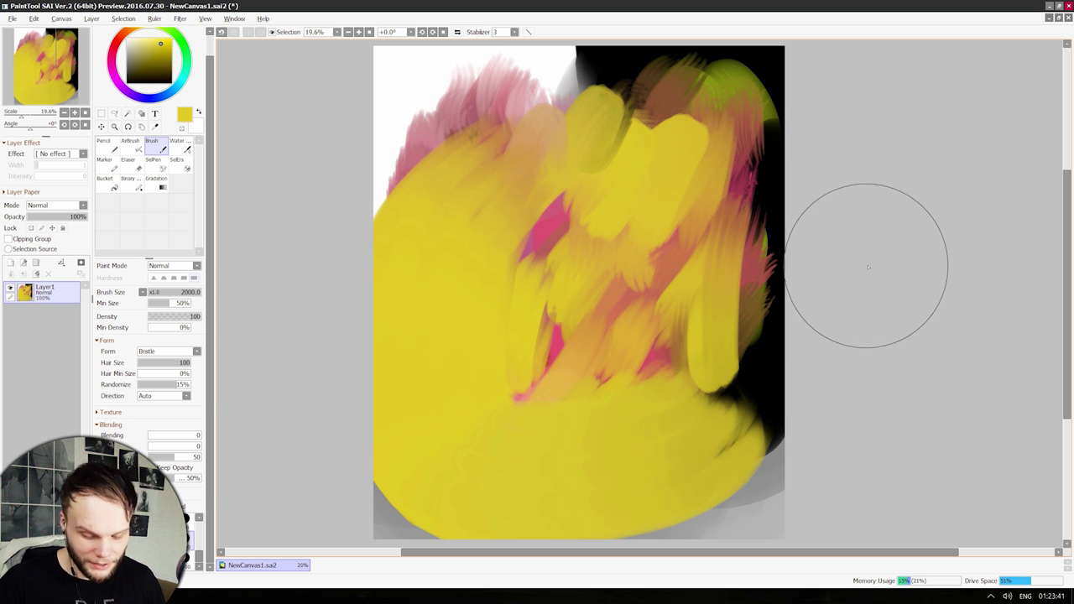
# Try a huge 2000-size brush with a yellow stroke and a blue dab, undoing both.
pyautogui.moveTo(658, 262)
pyautogui.mouseDown()
pyautogui.moveTo(376, 431)
pyautogui.moveTo(275, 310)
pyautogui.mouseUp()
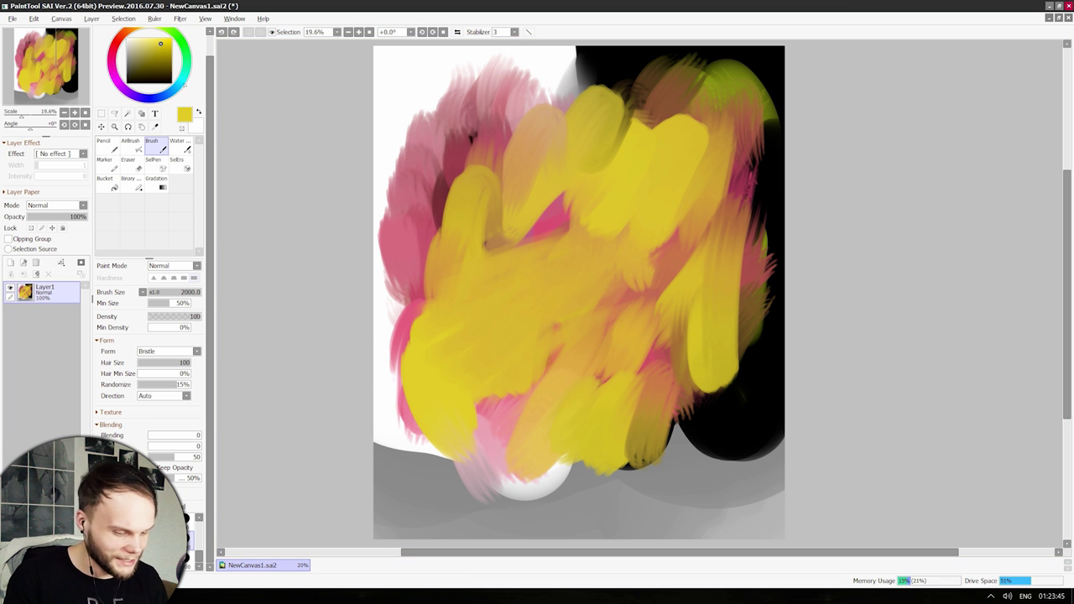
pyautogui.hotkey('ctrl', 'z')
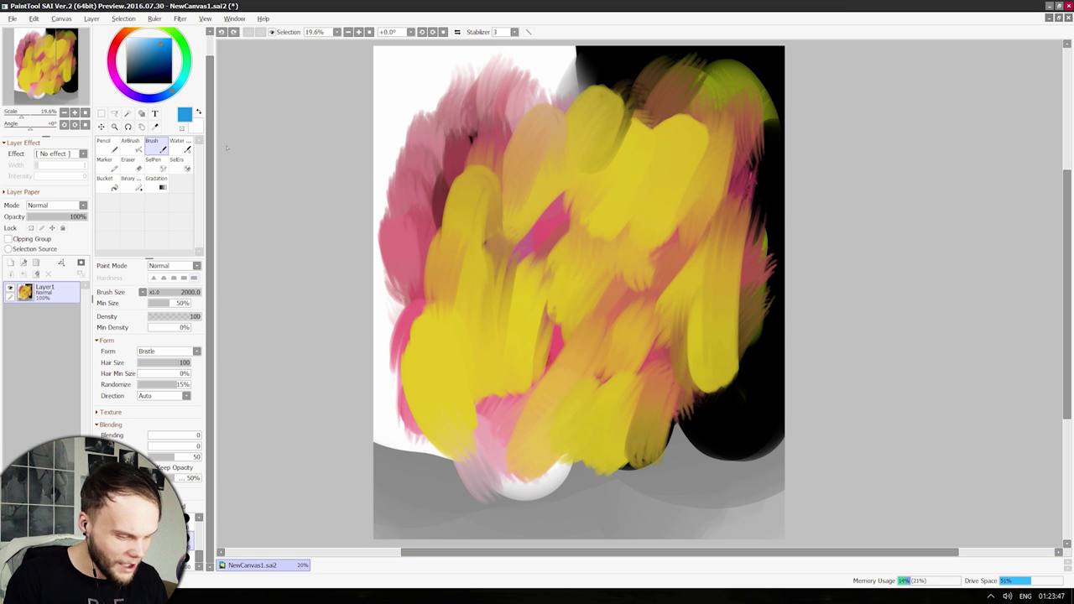
pyautogui.click(494, 209)
pyautogui.hotkey('ctrl', 'z')
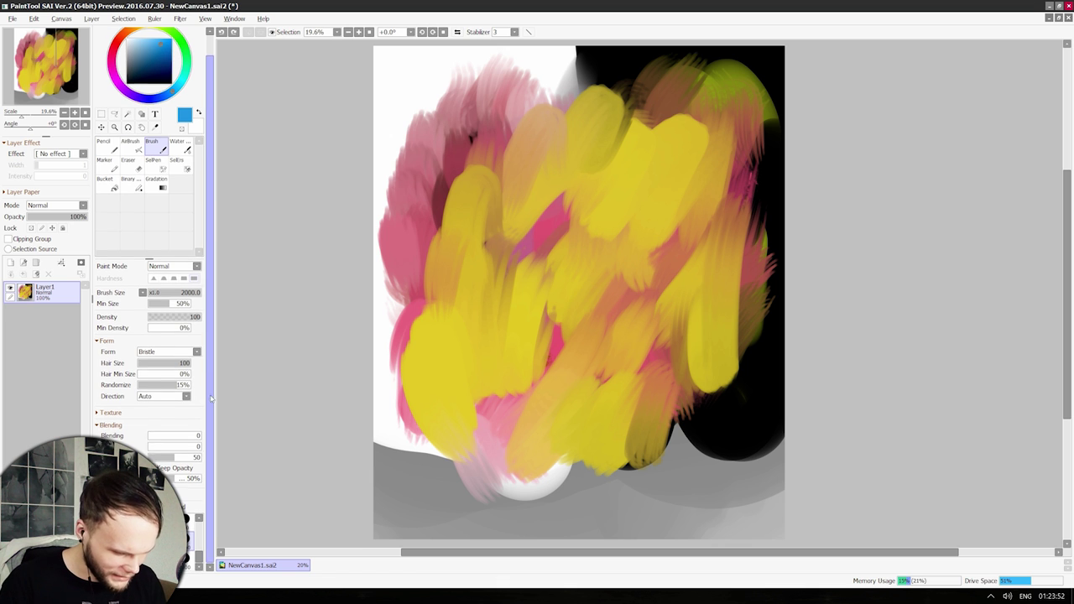
pyautogui.moveTo(206, 411)
pyautogui.mouseDown()
pyautogui.moveTo(212, 382)
pyautogui.moveTo(212, 394)
pyautogui.mouseUp()
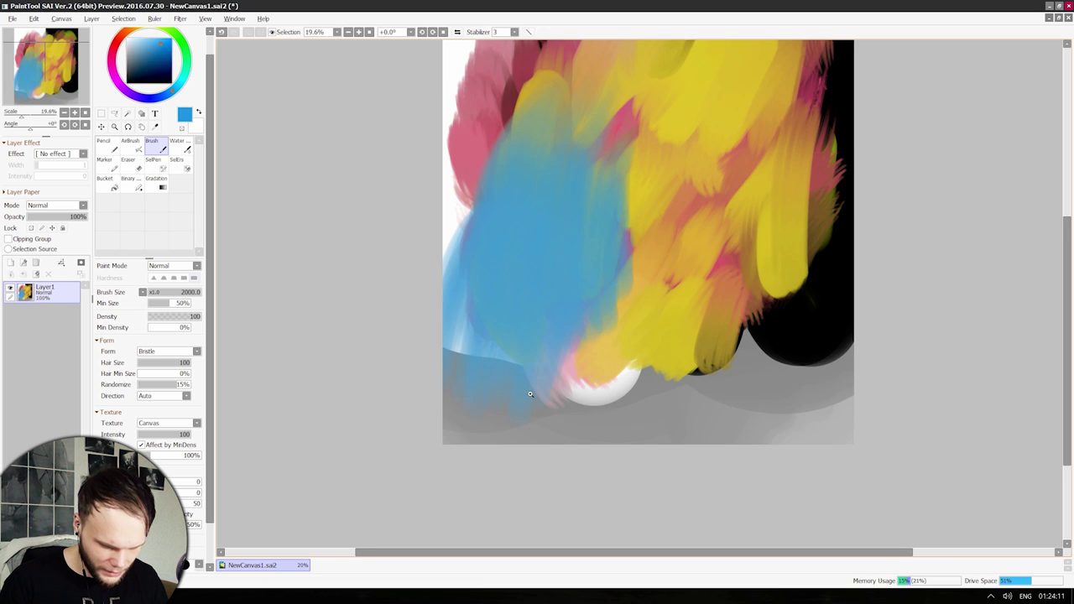
# Test a big blue blob while zooming the canvas, then undo it.
pyautogui.scroll(1, 1073, 225)
pyautogui.scroll(6, 495, 375)
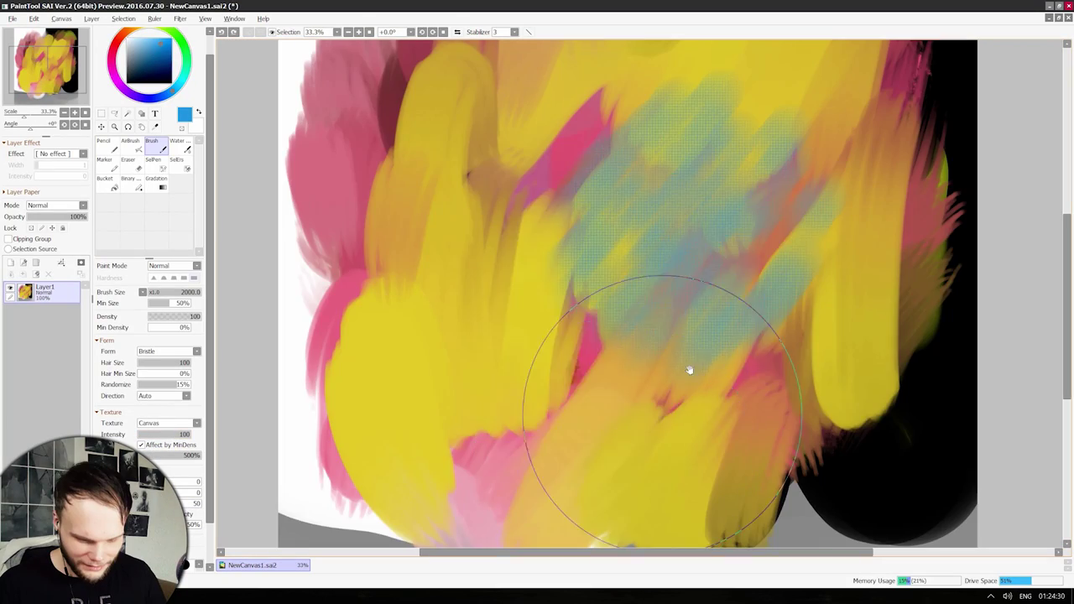
pyautogui.moveTo(687, 369); pyautogui.dragTo(697, 386)
pyautogui.scroll(3, 722, 225)
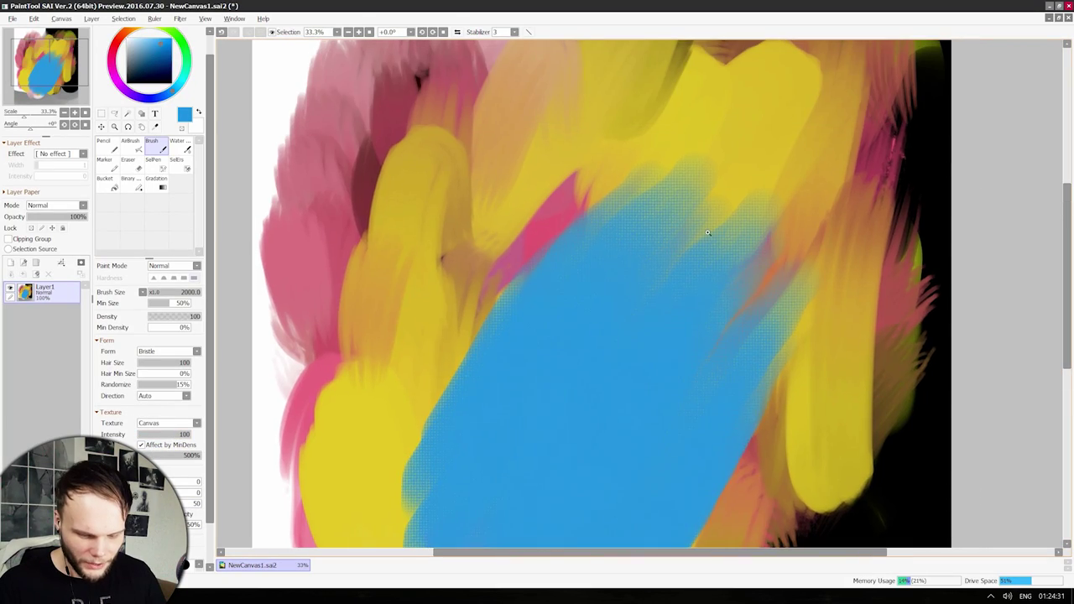
pyautogui.scroll(2, 722, 225)
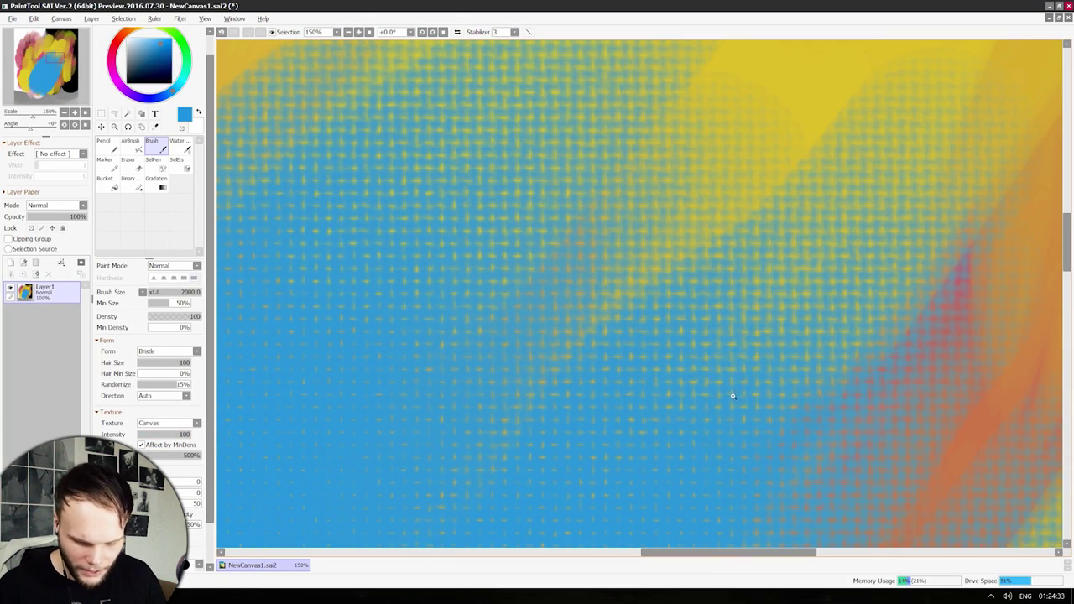
pyautogui.scroll(-5, 719, 365)
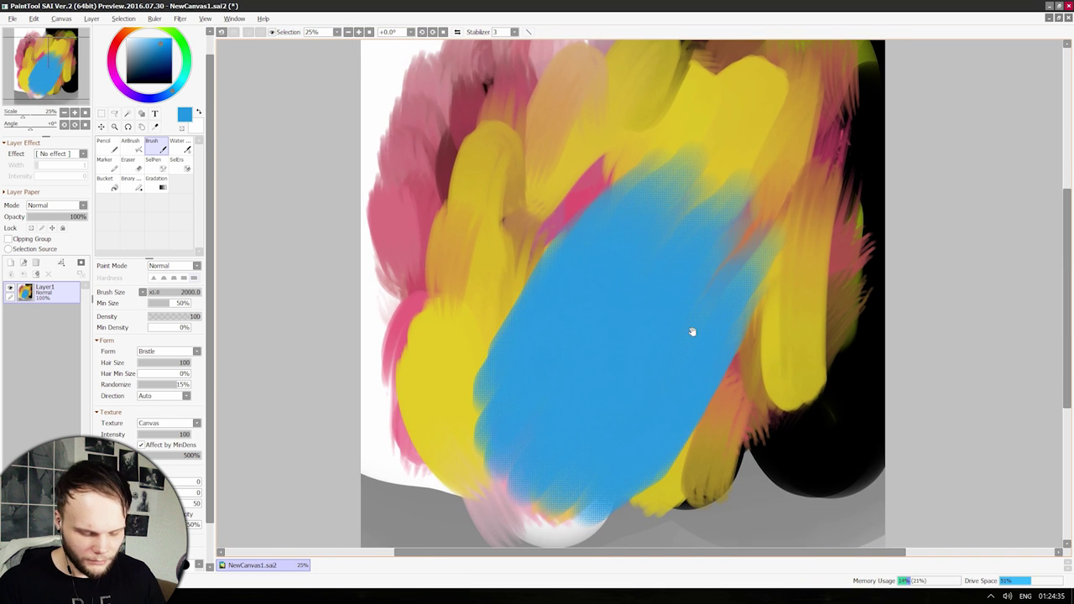
pyautogui.scroll(-1, 676, 361)
pyautogui.scroll(1, 662, 363)
pyautogui.hotkey('ctrl', 'z')
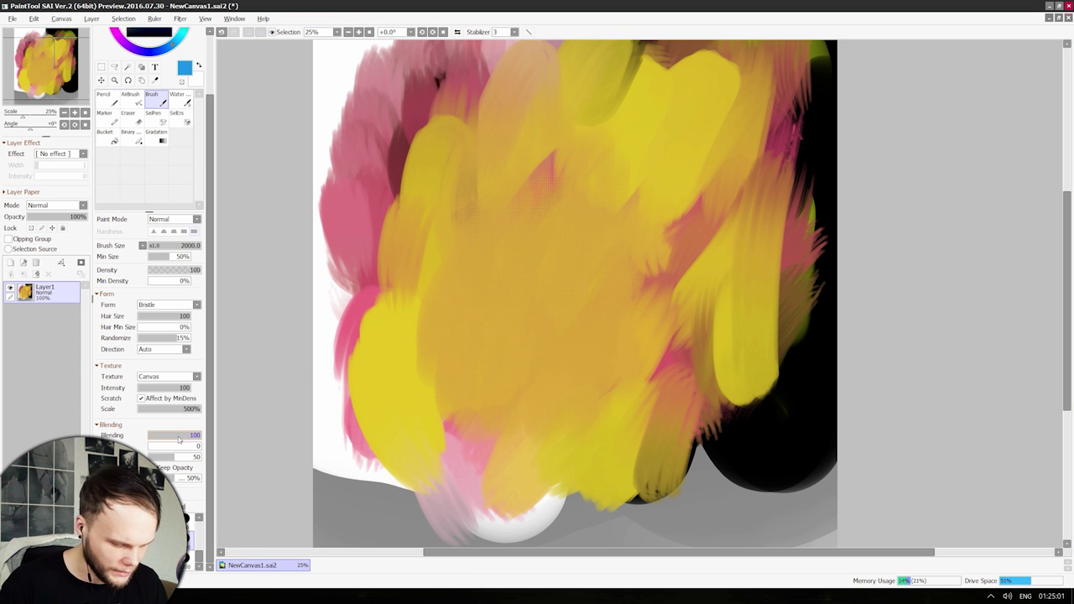
# Paint greyish-green, blue, teal, whitish and cream strokes over the painting, with brush Direction set to Auto.
pyautogui.moveTo(453, 226)
pyautogui.mouseDown()
pyautogui.moveTo(479, 341)
pyautogui.moveTo(503, 252)
pyautogui.mouseUp()
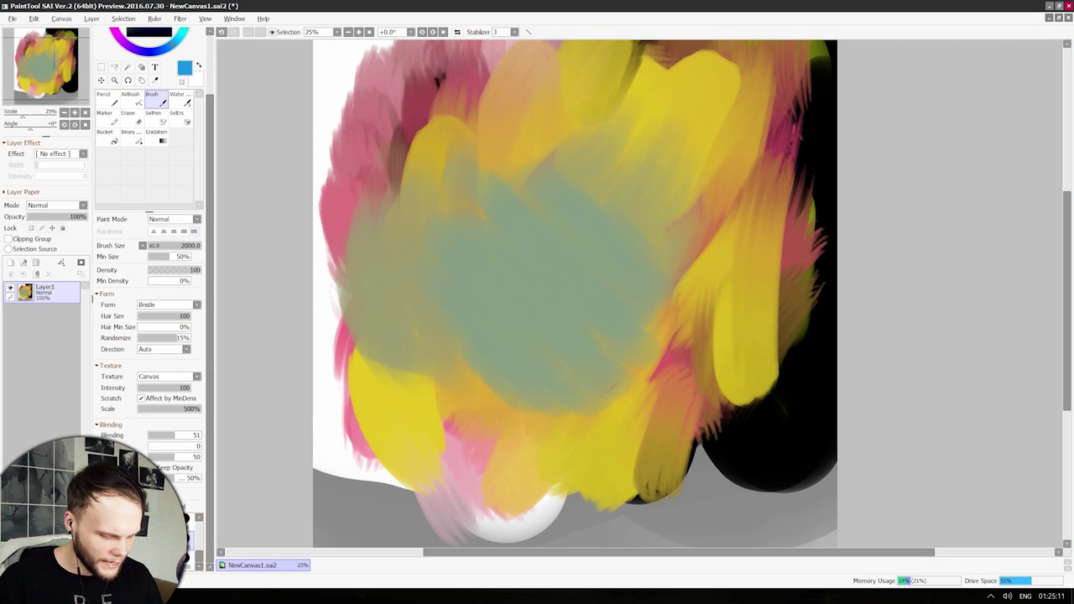
pyautogui.moveTo(672, 270)
pyautogui.mouseDown()
pyautogui.moveTo(644, 417)
pyautogui.moveTo(666, 371)
pyautogui.moveTo(704, 336)
pyautogui.moveTo(721, 393)
pyautogui.mouseUp()
pyautogui.moveTo(647, 453)
pyautogui.mouseDown()
pyautogui.moveTo(610, 458)
pyautogui.moveTo(605, 434)
pyautogui.moveTo(414, 400)
pyautogui.moveTo(400, 374)
pyautogui.moveTo(429, 406)
pyautogui.moveTo(491, 320)
pyautogui.mouseUp()
pyautogui.moveTo(594, 193)
pyautogui.mouseDown()
pyautogui.moveTo(667, 120)
pyautogui.moveTo(642, 198)
pyautogui.moveTo(721, 155)
pyautogui.mouseUp()
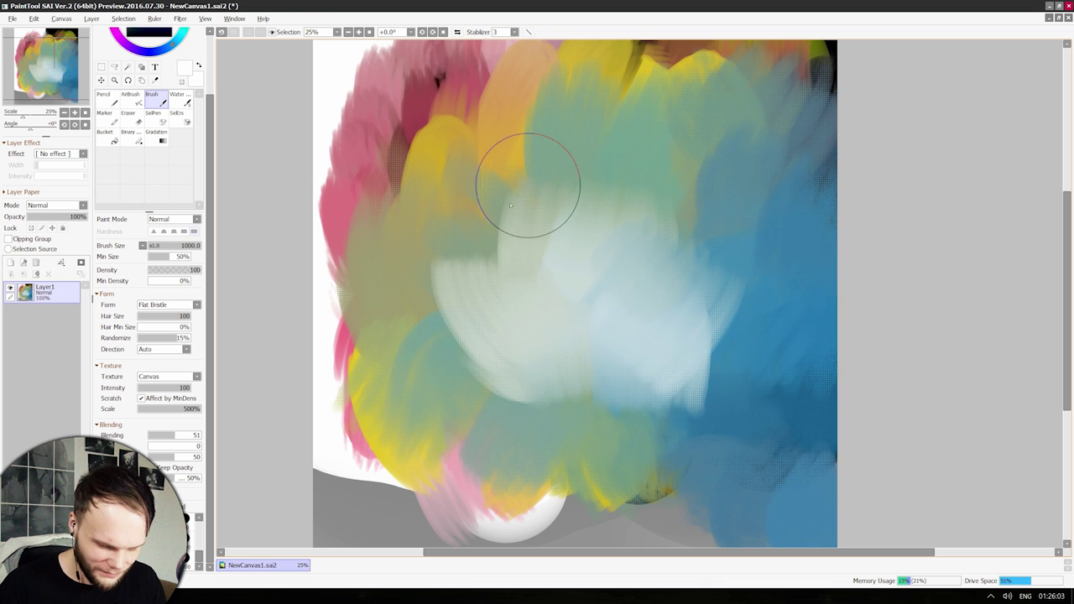
pyautogui.moveTo(532, 180)
pyautogui.mouseDown()
pyautogui.moveTo(488, 263)
pyautogui.moveTo(580, 148)
pyautogui.moveTo(629, 197)
pyautogui.moveTo(714, 205)
pyautogui.moveTo(711, 186)
pyautogui.moveTo(733, 301)
pyautogui.moveTo(728, 269)
pyautogui.moveTo(749, 318)
pyautogui.moveTo(669, 416)
pyautogui.moveTo(721, 387)
pyautogui.moveTo(628, 455)
pyautogui.mouseUp()
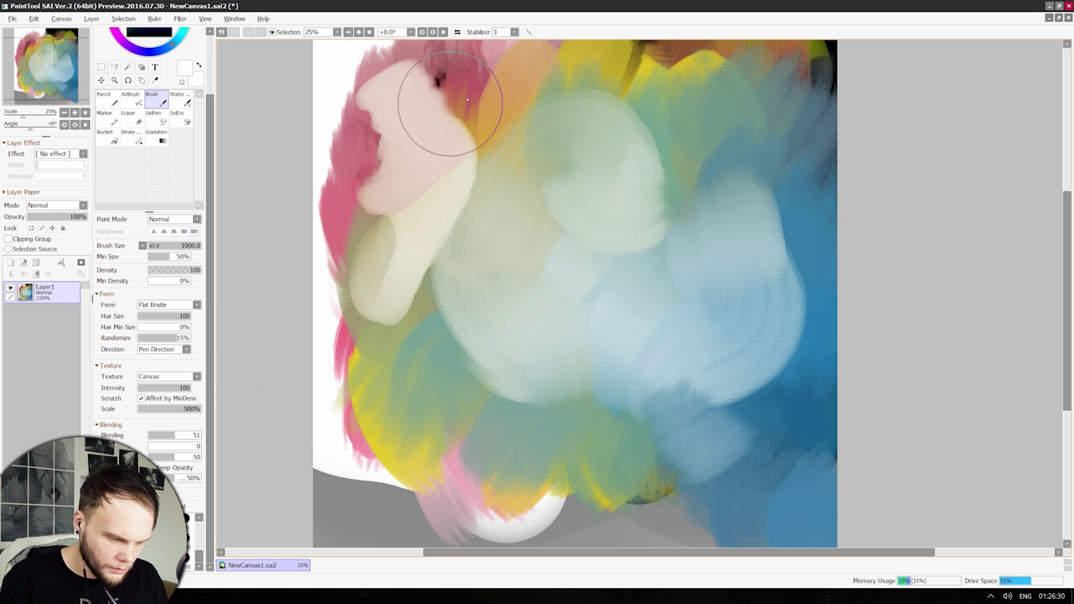
pyautogui.moveTo(450, 102)
pyautogui.mouseDown()
pyautogui.moveTo(515, 79)
pyautogui.moveTo(537, 158)
pyautogui.moveTo(503, 232)
pyautogui.moveTo(517, 304)
pyautogui.moveTo(408, 383)
pyautogui.moveTo(492, 425)
pyautogui.moveTo(576, 444)
pyautogui.moveTo(684, 372)
pyautogui.moveTo(719, 276)
pyautogui.moveTo(712, 172)
pyautogui.mouseUp()
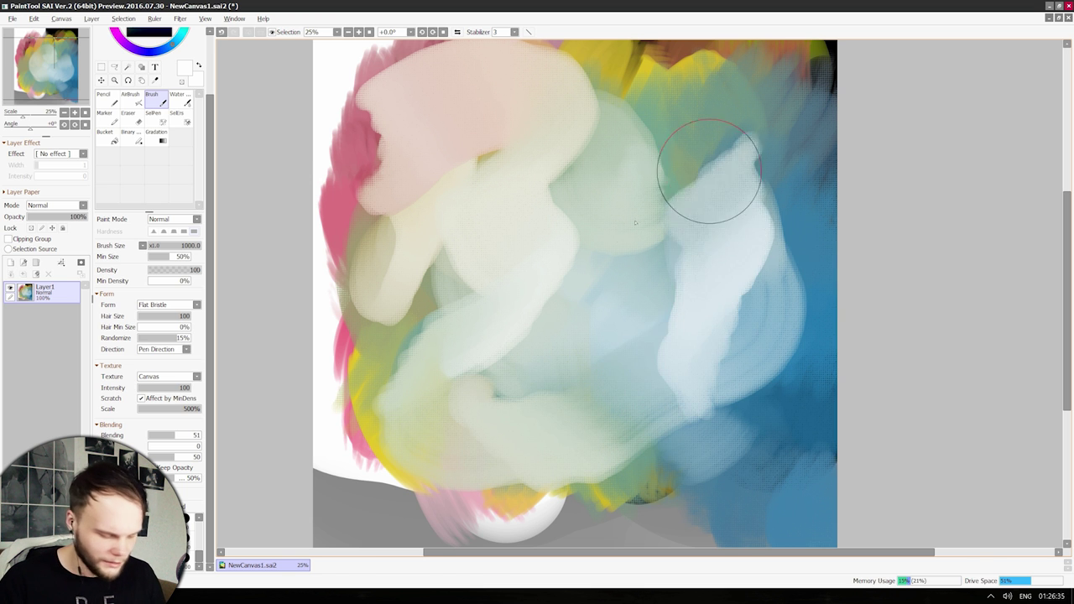
pyautogui.click(186, 349)
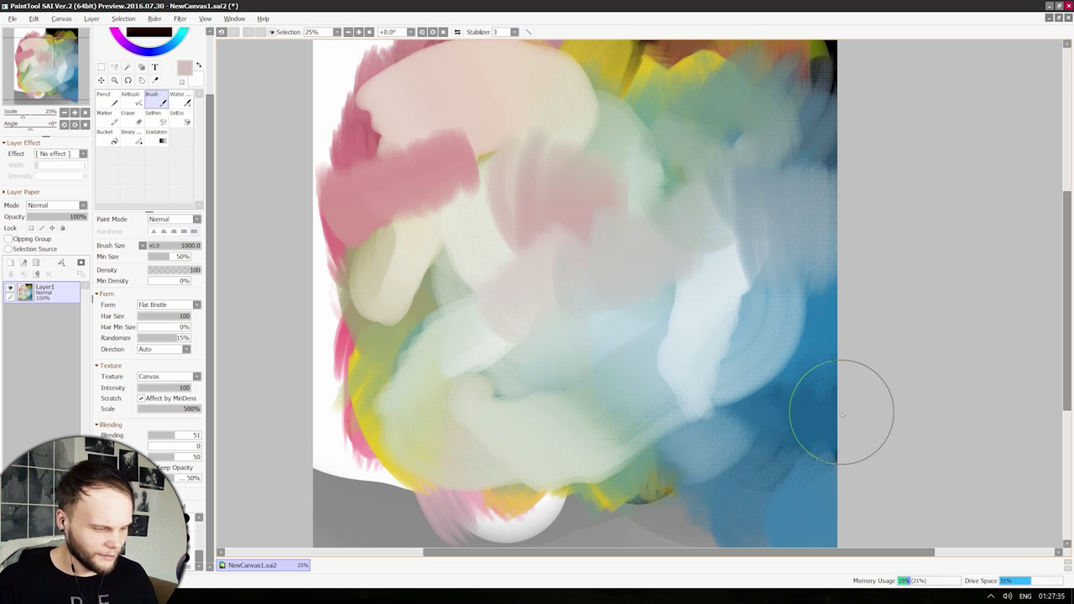
# Choose the Paper texture and try a red textured patch, undoing it.
pyautogui.click(168, 376)
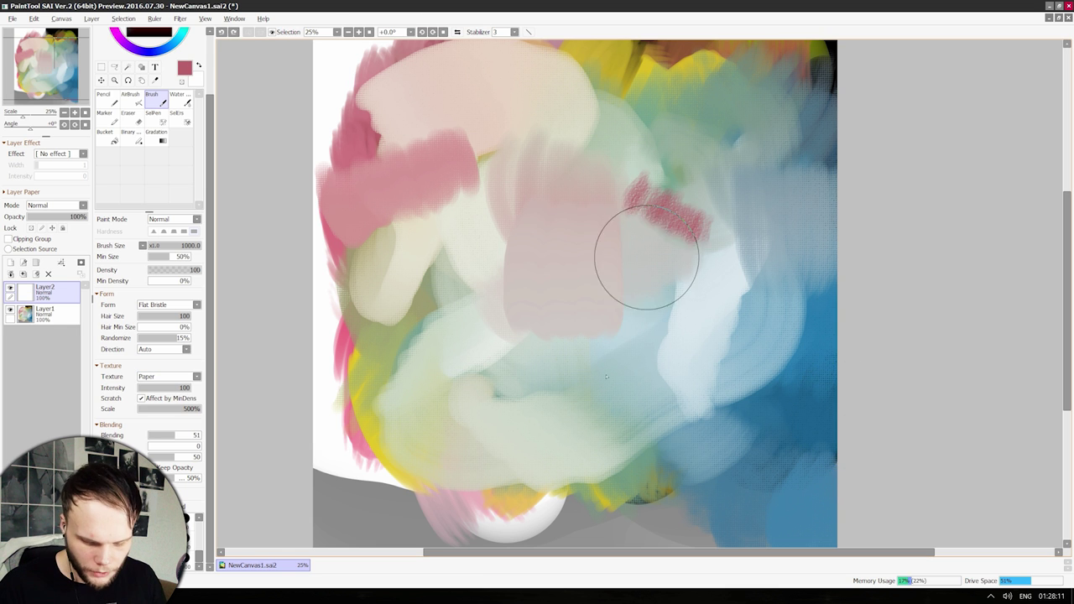
pyautogui.moveTo(647, 259)
pyautogui.mouseDown()
pyautogui.moveTo(609, 387)
pyautogui.moveTo(610, 192)
pyautogui.moveTo(561, 368)
pyautogui.moveTo(593, 301)
pyautogui.mouseUp()
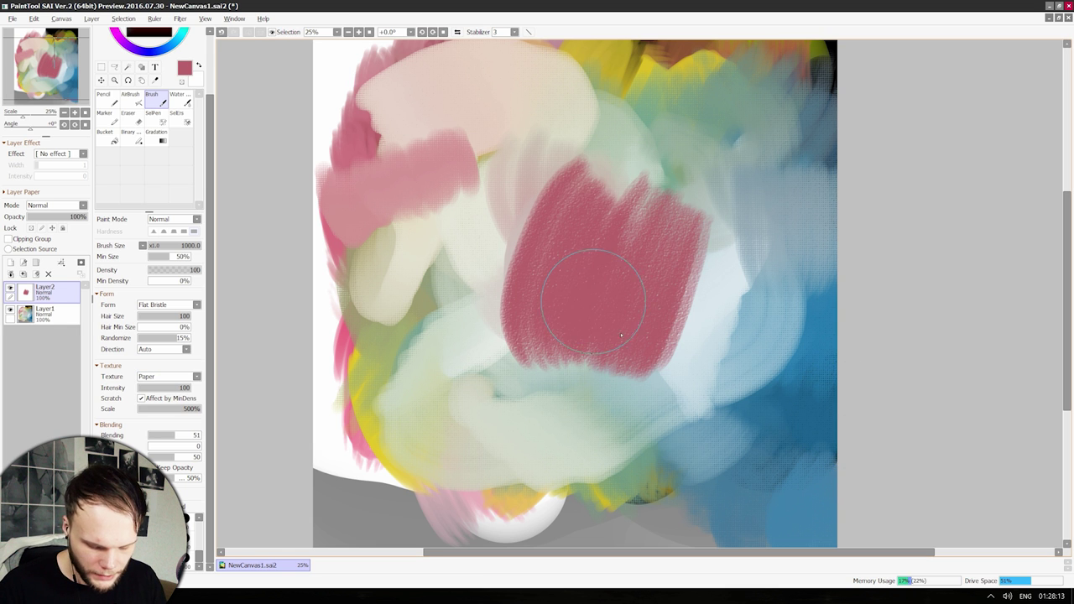
pyautogui.moveTo(621, 336)
pyautogui.mouseDown()
pyautogui.moveTo(696, 283)
pyautogui.moveTo(696, 386)
pyautogui.mouseUp()
pyautogui.hotkey('ctrl', 'z')
pyautogui.hotkey('ctrl', 'z')
pyautogui.hotkey('ctrl', 'z')
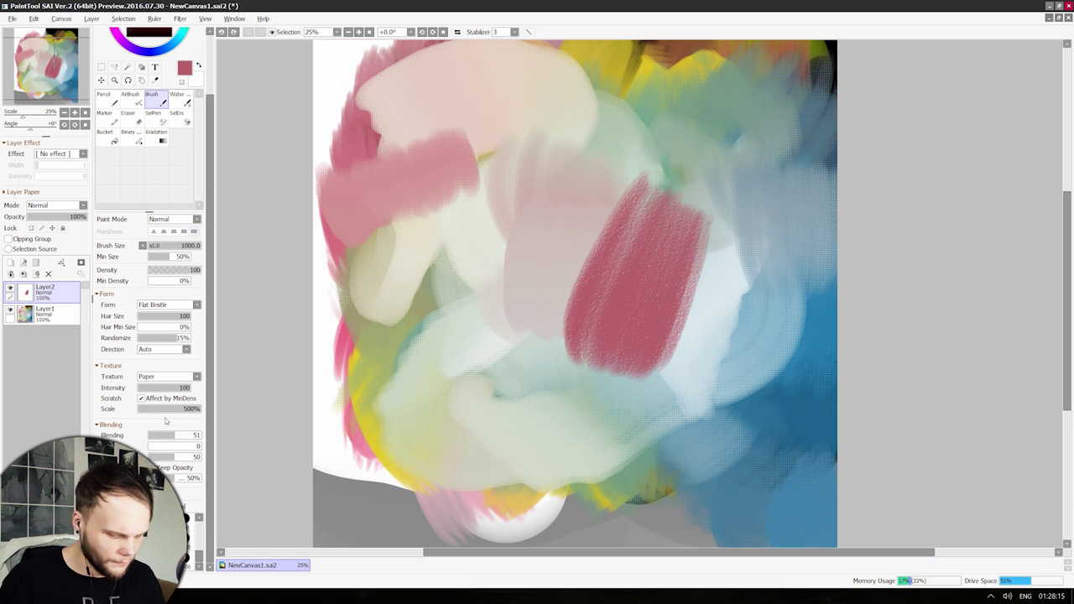
pyautogui.hotkey('ctrl', 'z')
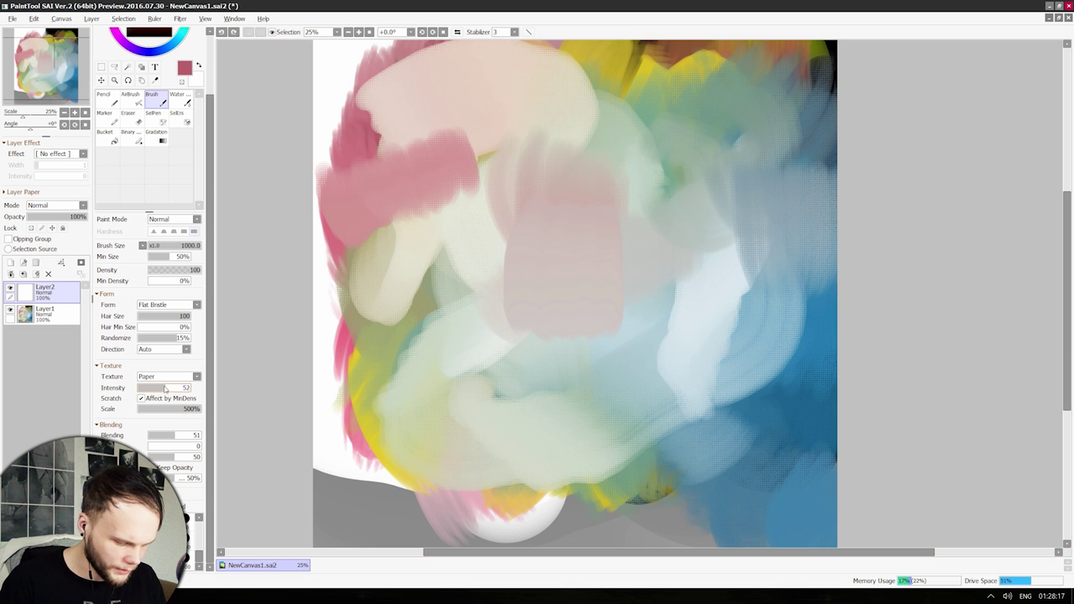
# Paint the red Paper-textured patch over the centre, widening it up and to the left.
pyautogui.moveTo(674, 247); pyautogui.dragTo(678, 283)
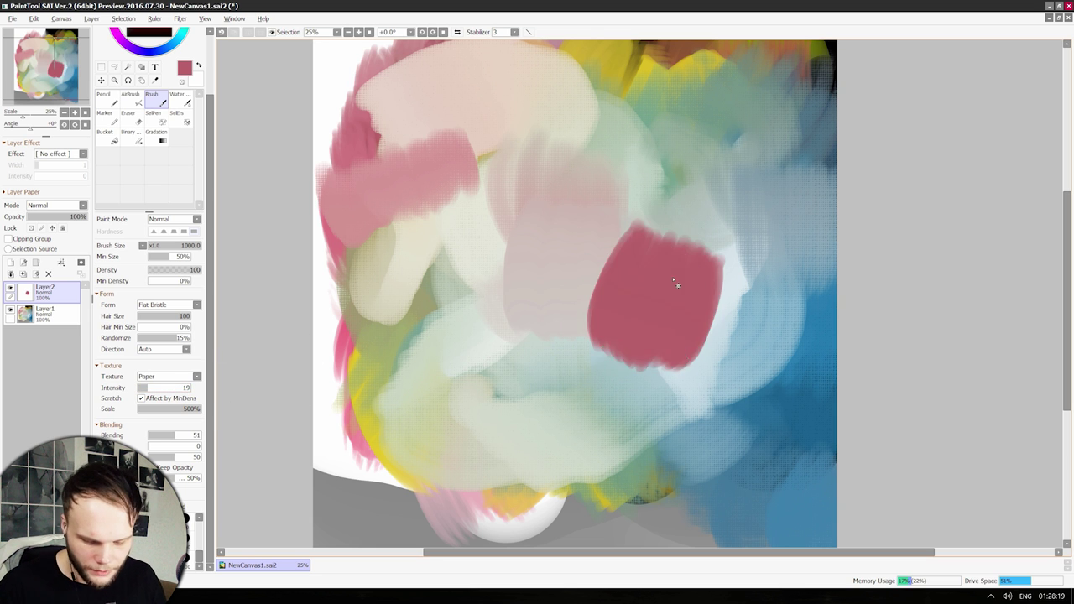
pyautogui.hotkey('ctrl', 'z')
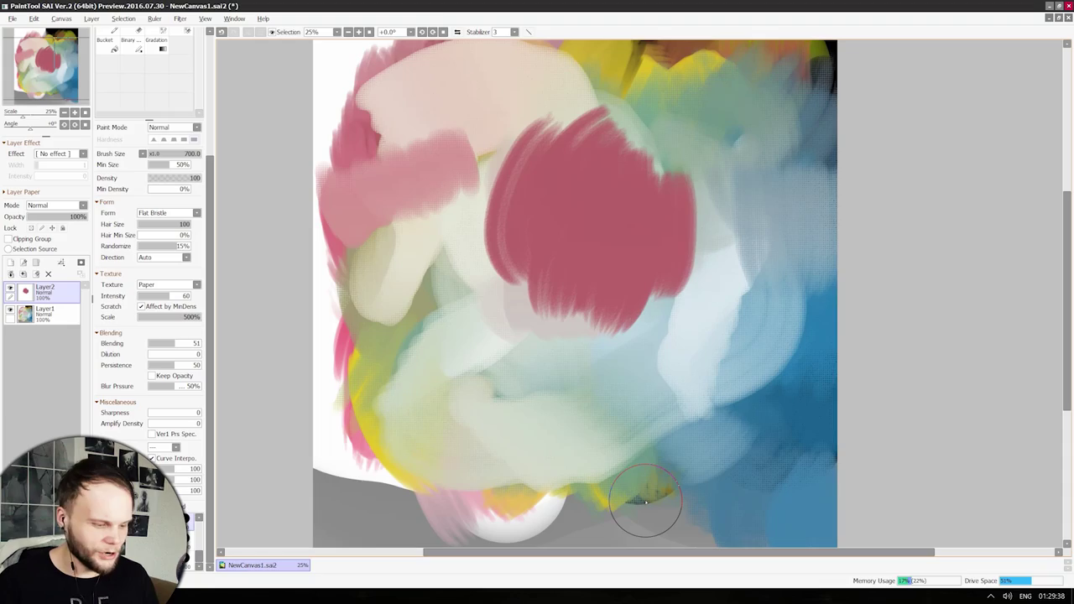
pyautogui.moveTo(660, 179)
pyautogui.mouseDown()
pyautogui.moveTo(729, 278)
pyautogui.moveTo(745, 274)
pyautogui.moveTo(665, 344)
pyautogui.moveTo(672, 280)
pyautogui.moveTo(635, 380)
pyautogui.moveTo(572, 287)
pyautogui.moveTo(621, 427)
pyautogui.moveTo(522, 260)
pyautogui.moveTo(549, 340)
pyautogui.moveTo(475, 204)
pyautogui.mouseUp()
pyautogui.moveTo(489, 274)
pyautogui.mouseDown()
pyautogui.moveTo(472, 256)
pyautogui.moveTo(448, 168)
pyautogui.mouseUp()
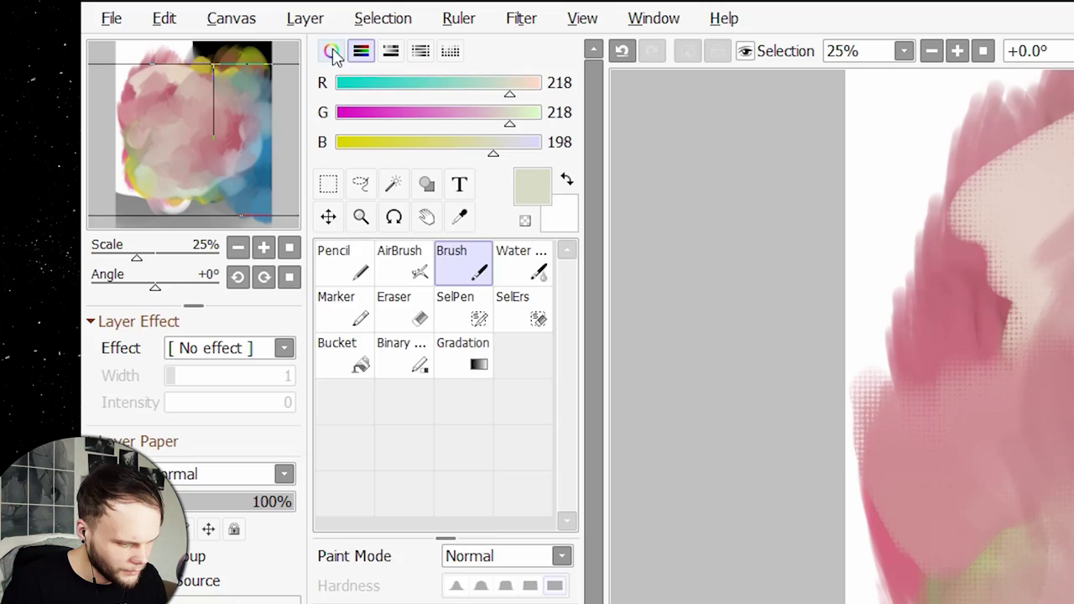
# Show the colour wheel with the RGB sliders hidden, then paint a pale blue-white stroke.
pyautogui.click(336, 52)
pyautogui.click(364, 54)
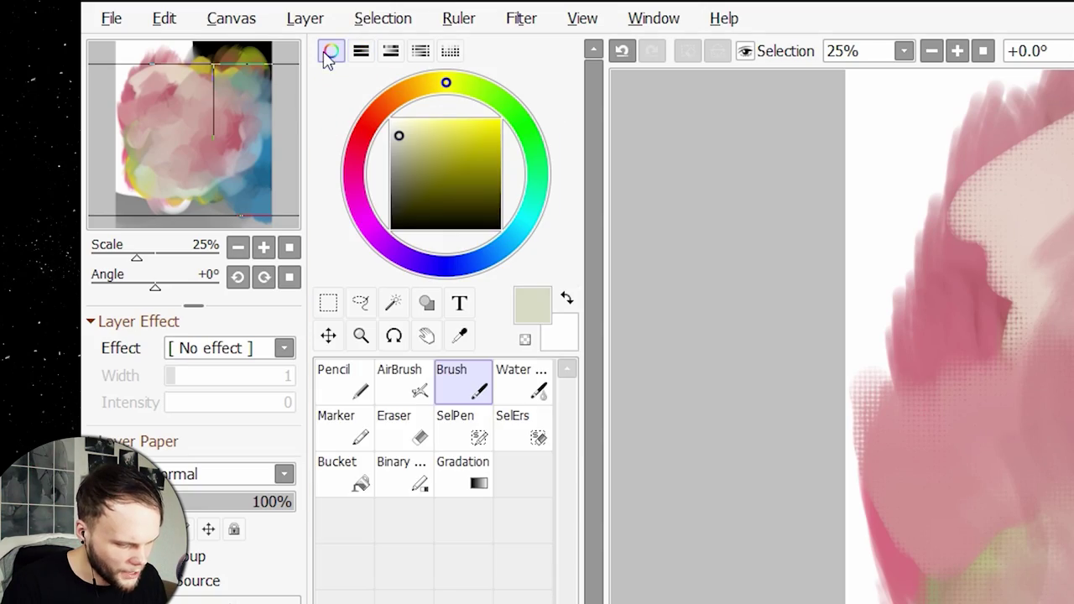
pyautogui.click(329, 54)
pyautogui.click(330, 52)
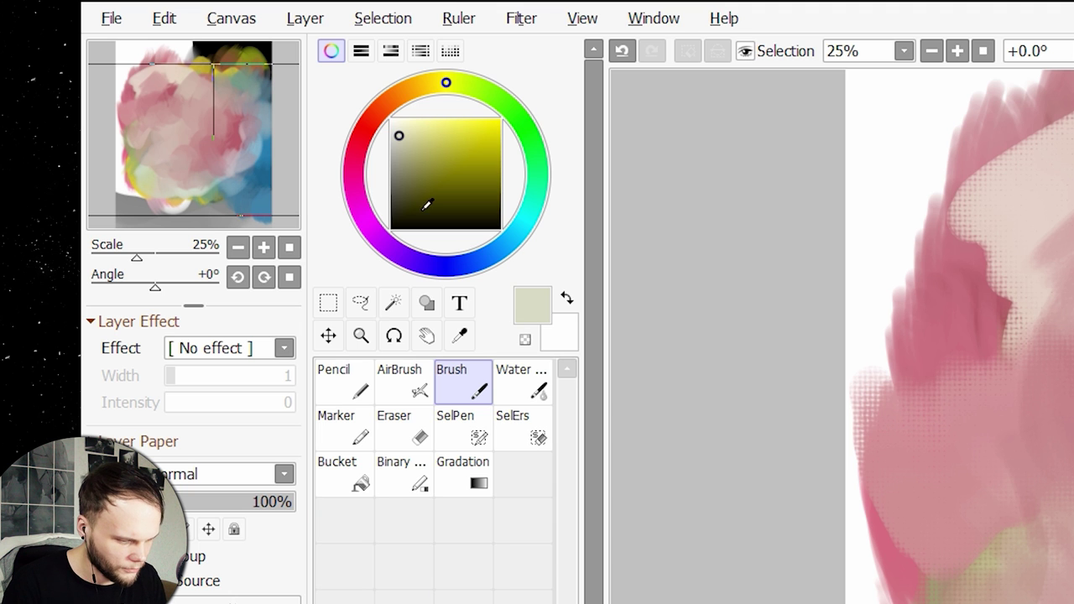
pyautogui.moveTo(588, 194); pyautogui.dragTo(579, 565)
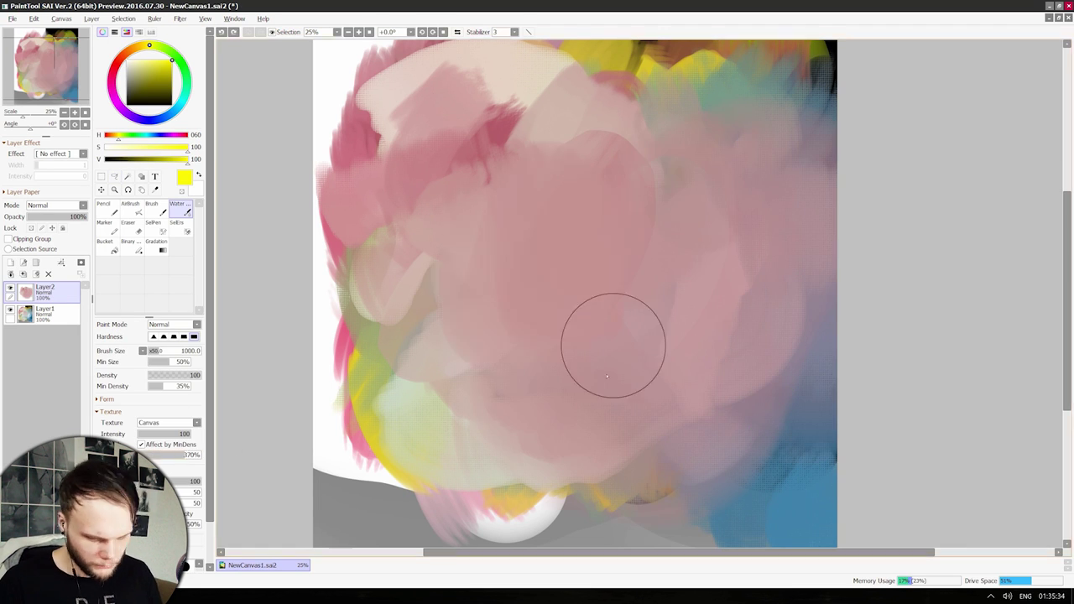
# Sweep large yellow strokes across the centre-right of the canvas over the pink.
pyautogui.moveTo(611, 347)
pyautogui.mouseDown()
pyautogui.moveTo(439, 162)
pyautogui.moveTo(613, 292)
pyautogui.mouseUp()
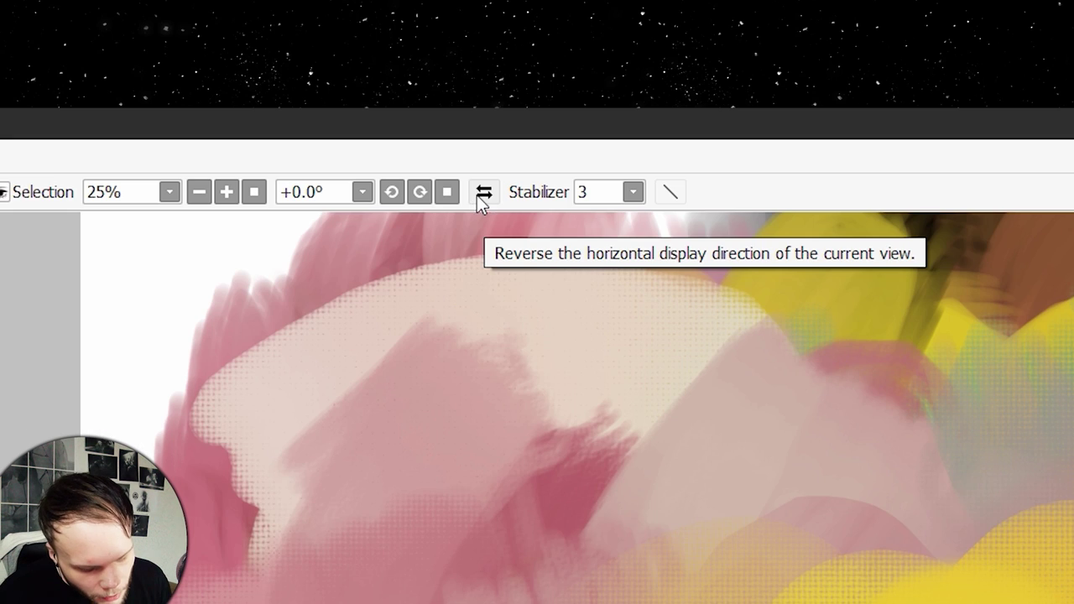
# Mirror the view horizontally back and forth, ending unmirrored, and open the Stabilizer list.
pyautogui.click(483, 193)
pyautogui.click(483, 193)
pyautogui.click(484, 193)
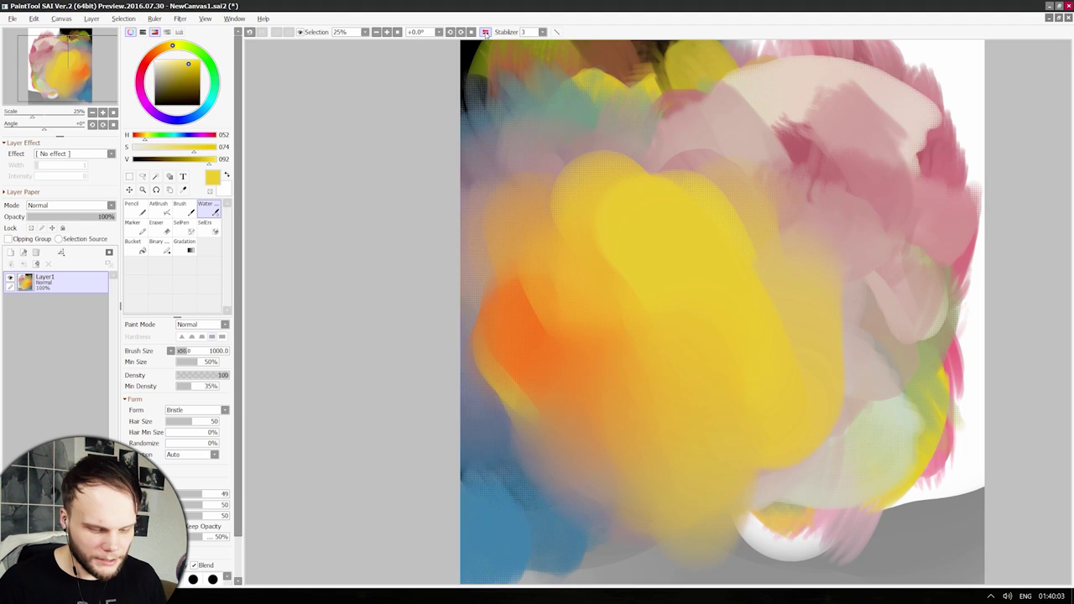
pyautogui.click(485, 32)
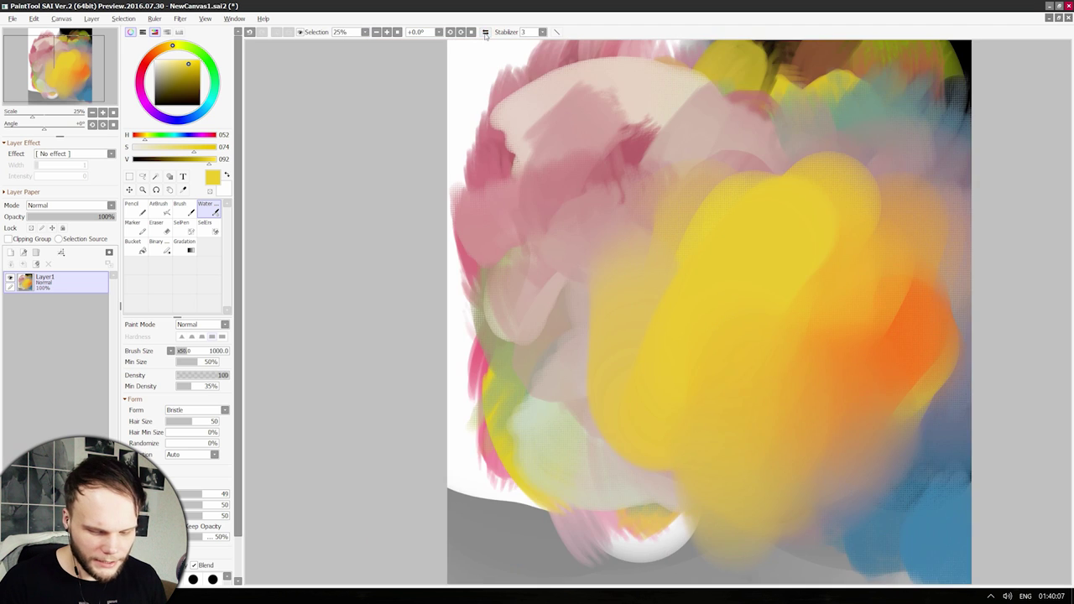
pyautogui.click(484, 32)
pyautogui.click(485, 32)
pyautogui.click(485, 32)
pyautogui.click(485, 32)
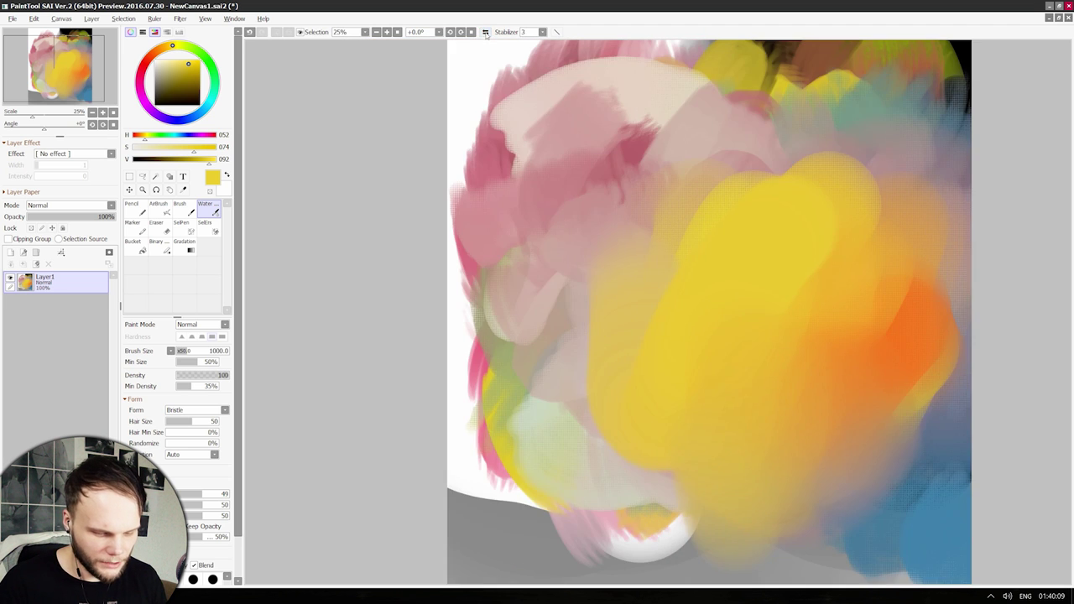
pyautogui.click(485, 32)
pyautogui.click(485, 32)
pyautogui.click(485, 32)
pyautogui.click(485, 32)
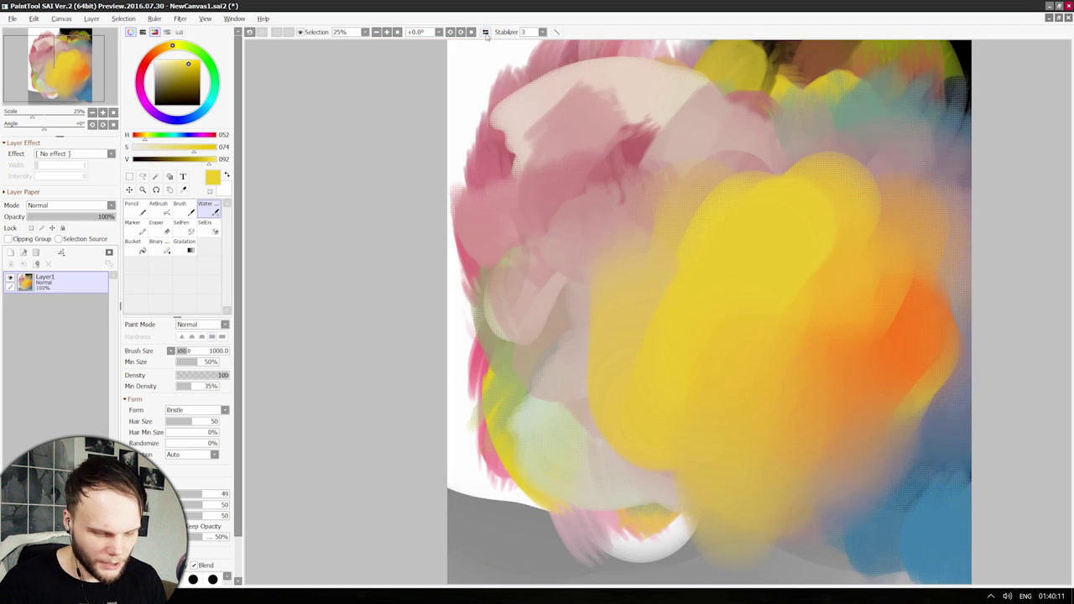
pyautogui.click(485, 31)
pyautogui.click(485, 32)
pyautogui.click(485, 32)
pyautogui.click(484, 32)
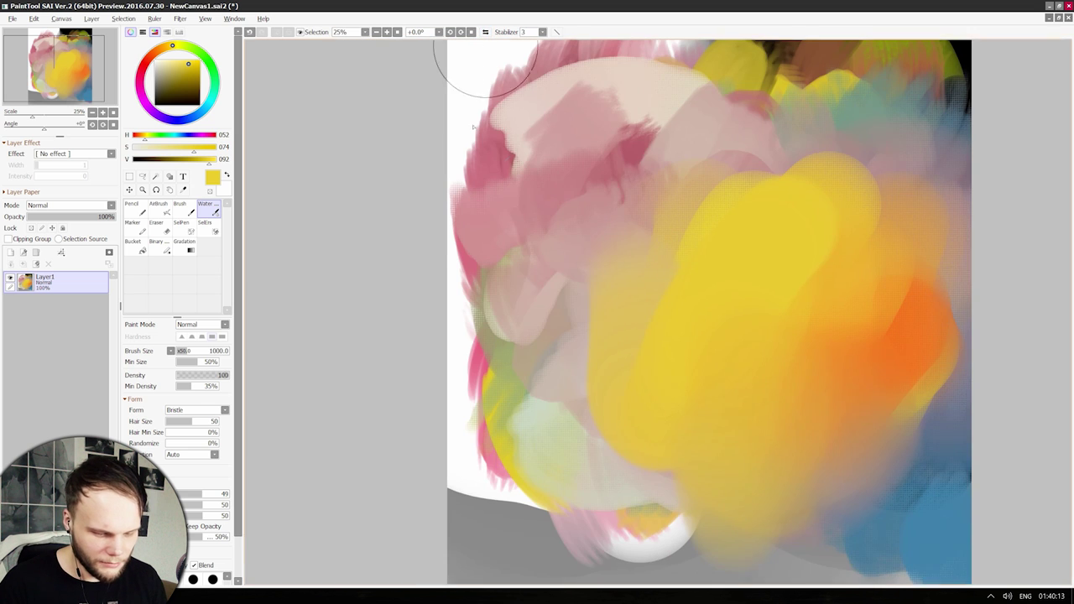
pyautogui.click(542, 32)
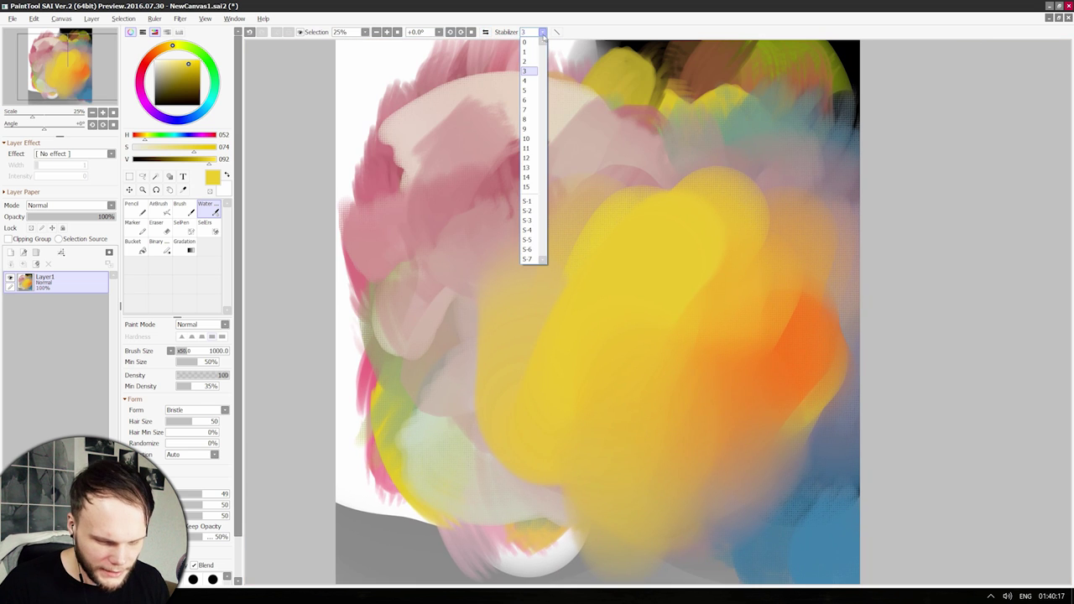
# Set the stabilizer to 15 and paint a thick blue ring around the yellow centre.
pyautogui.click(527, 186)
pyautogui.moveTo(515, 179)
pyautogui.mouseDown()
pyautogui.moveTo(477, 292)
pyautogui.moveTo(512, 327)
pyautogui.moveTo(583, 275)
pyautogui.moveTo(643, 133)
pyautogui.moveTo(741, 130)
pyautogui.moveTo(718, 162)
pyautogui.moveTo(601, 164)
pyautogui.moveTo(455, 193)
pyautogui.moveTo(423, 255)
pyautogui.mouseUp()
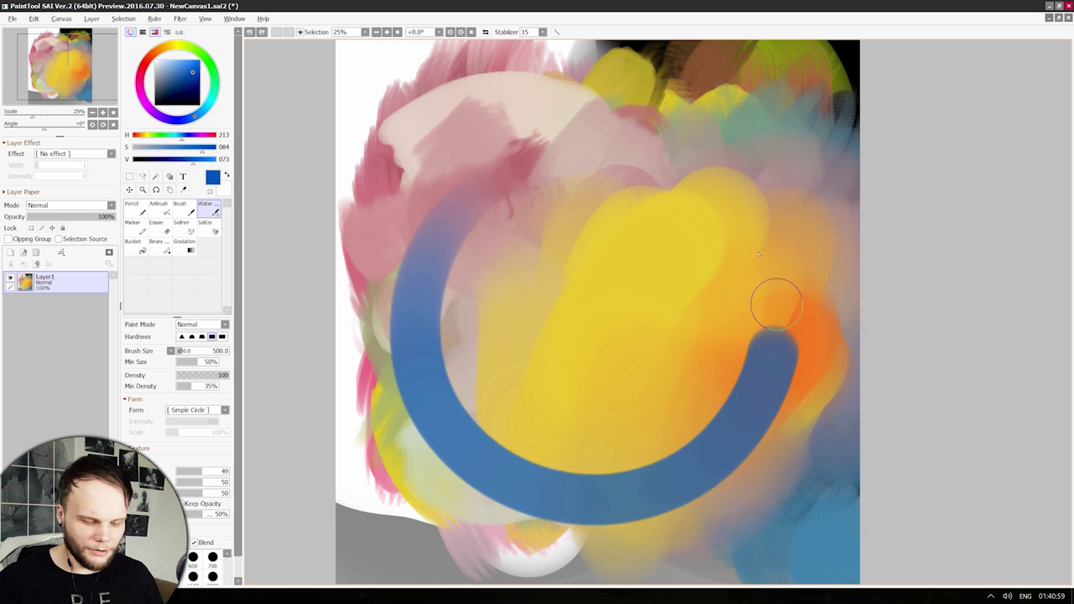
pyautogui.moveTo(775, 302)
pyautogui.mouseDown()
pyautogui.moveTo(456, 287)
pyautogui.moveTo(738, 355)
pyautogui.moveTo(501, 293)
pyautogui.moveTo(683, 293)
pyautogui.mouseUp()
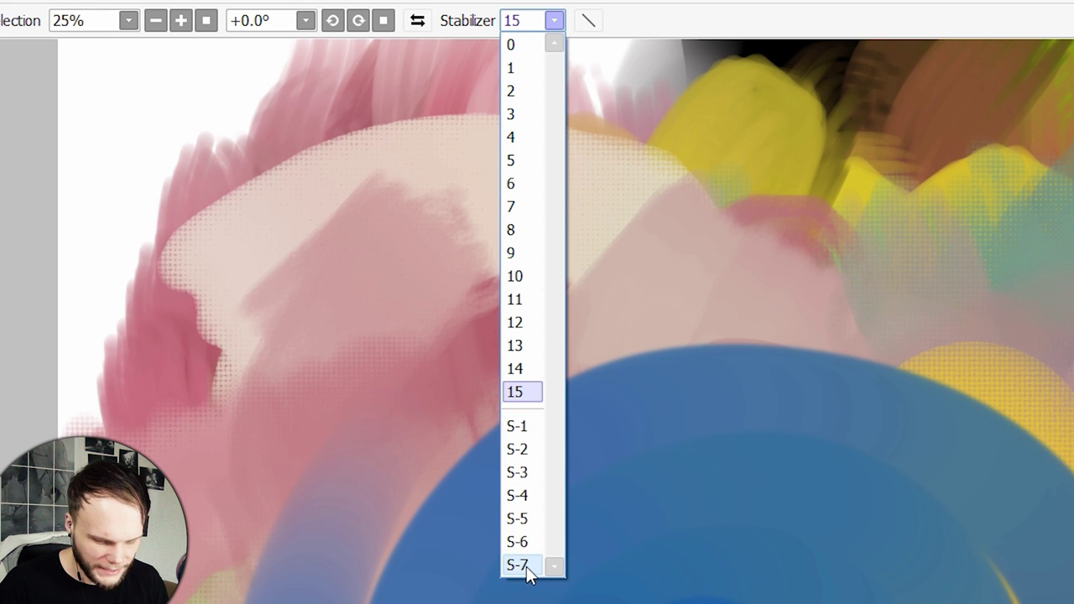
# Switch the stabilizer to S-7 and test light-blue spiral strokes, undoing each one.
pyautogui.click(526, 567)
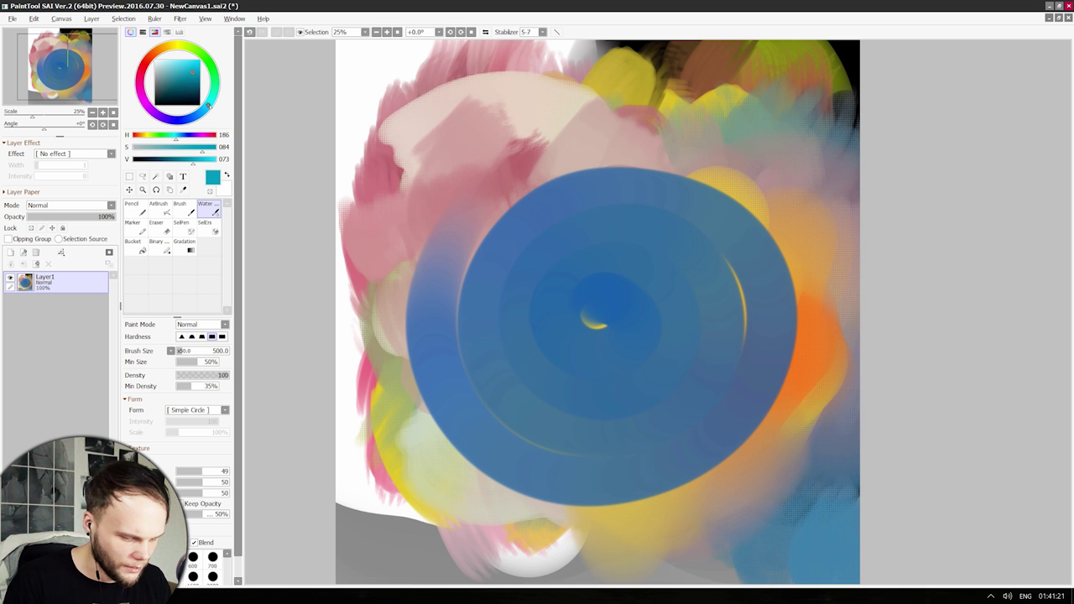
pyautogui.moveTo(634, 415)
pyautogui.mouseDown()
pyautogui.moveTo(676, 223)
pyautogui.moveTo(556, 364)
pyautogui.moveTo(696, 362)
pyautogui.mouseUp()
pyautogui.hotkey('ctrl', 'z')
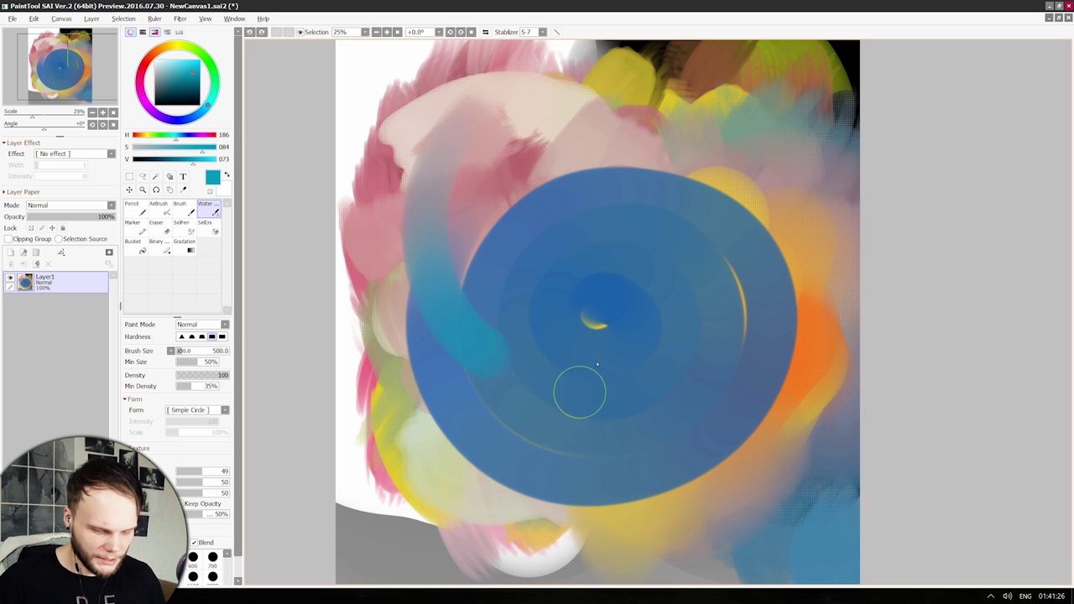
pyautogui.moveTo(579, 392)
pyautogui.mouseDown()
pyautogui.moveTo(633, 168)
pyautogui.moveTo(682, 314)
pyautogui.moveTo(693, 137)
pyautogui.moveTo(529, 356)
pyautogui.mouseUp()
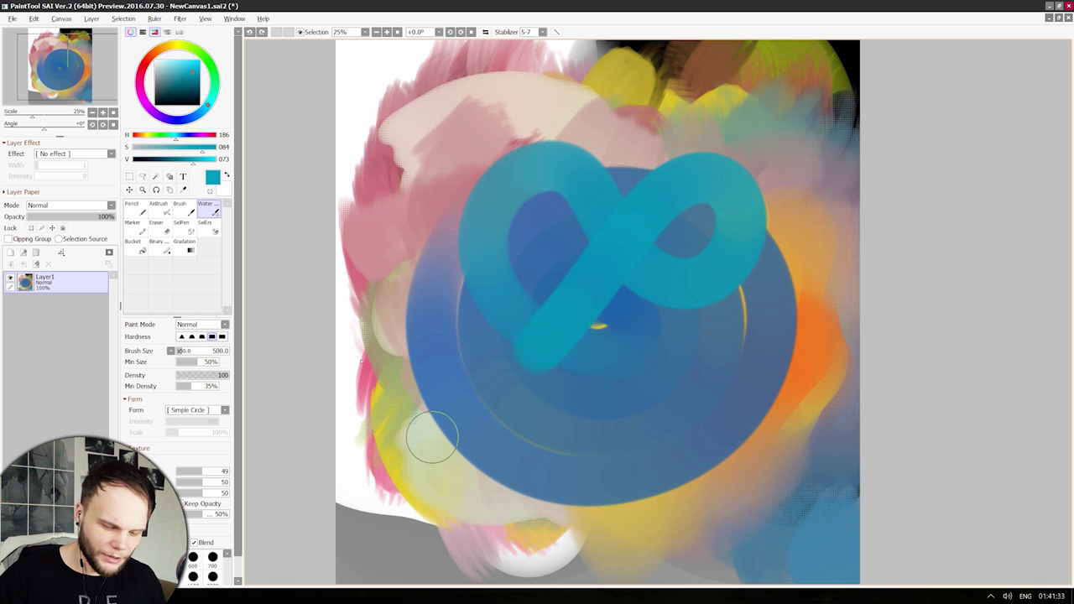
pyautogui.moveTo(432, 436)
pyautogui.mouseDown()
pyautogui.moveTo(456, 143)
pyautogui.moveTo(719, 446)
pyautogui.moveTo(816, 229)
pyautogui.mouseUp()
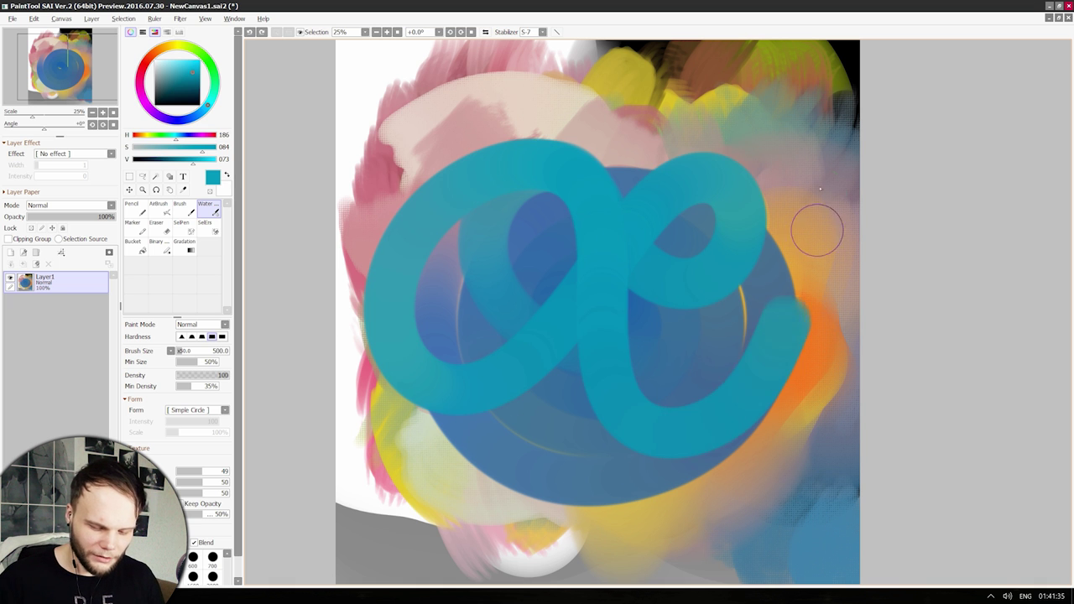
pyautogui.hotkey('ctrl', 'z')
pyautogui.hotkey('ctrl', 'z')
pyautogui.moveTo(385, 454)
pyautogui.mouseDown()
pyautogui.moveTo(769, 395)
pyautogui.moveTo(444, 232)
pyautogui.moveTo(615, 433)
pyautogui.moveTo(611, 281)
pyautogui.mouseUp()
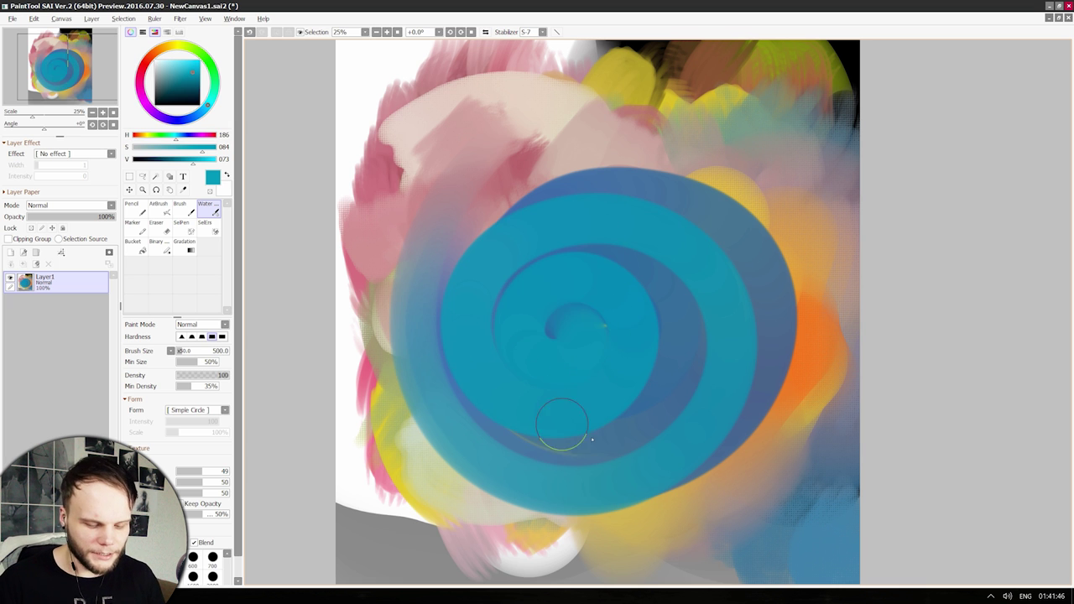
pyautogui.hotkey('ctrl', 'z')
pyautogui.moveTo(638, 477)
pyautogui.mouseDown()
pyautogui.moveTo(652, 198)
pyautogui.moveTo(582, 482)
pyautogui.moveTo(532, 281)
pyautogui.moveTo(608, 302)
pyautogui.mouseUp()
pyautogui.hotkey('ctrl', 'z')
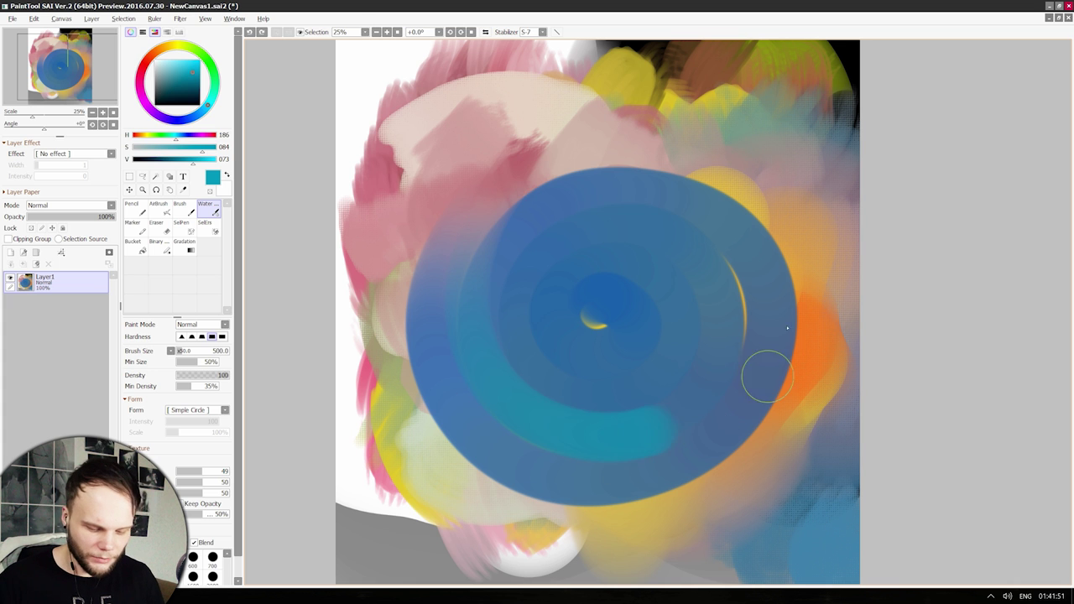
pyautogui.moveTo(766, 377)
pyautogui.mouseDown()
pyautogui.moveTo(613, 185)
pyautogui.moveTo(579, 378)
pyautogui.moveTo(582, 247)
pyautogui.mouseUp()
pyautogui.hotkey('ctrl', 'z')
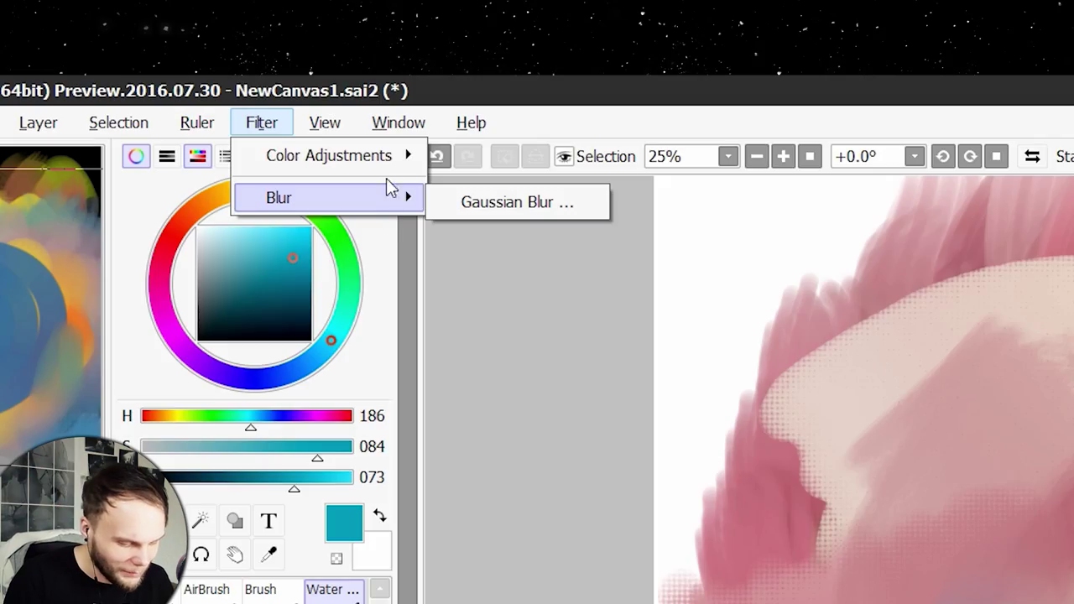
# Open the Brightness/Contrast adjustment and set Layer Paper to Water Color 2.
pyautogui.moveTo(328, 165)
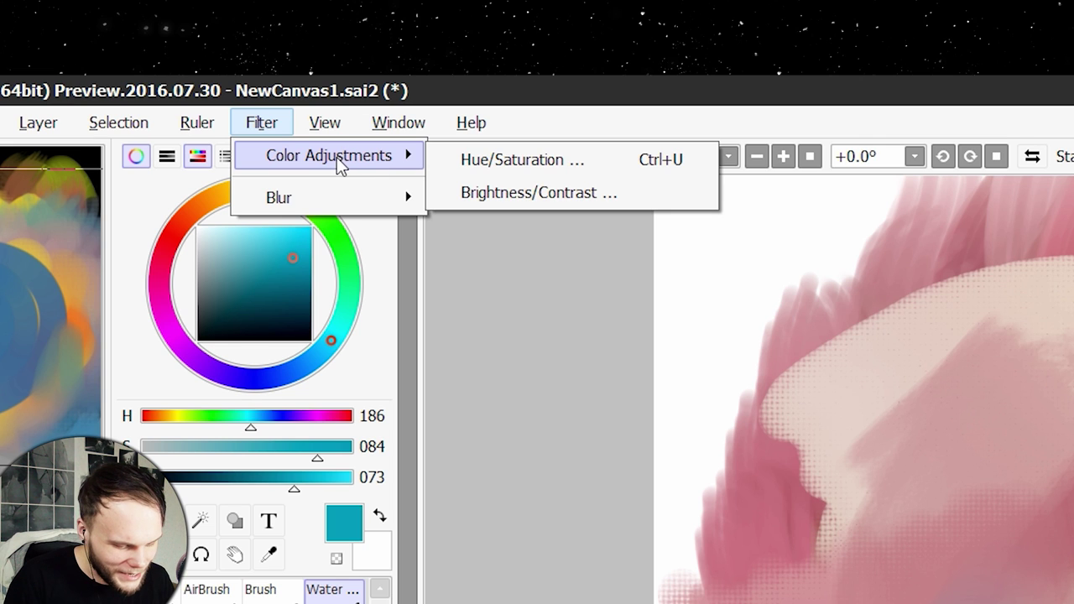
pyautogui.click(522, 195)
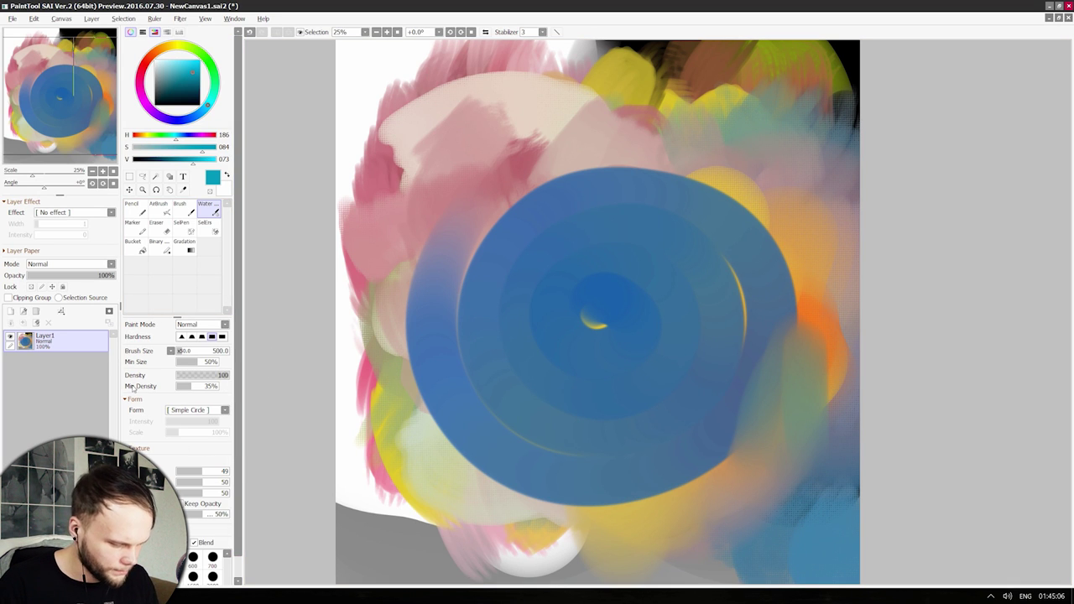
pyautogui.click(134, 399)
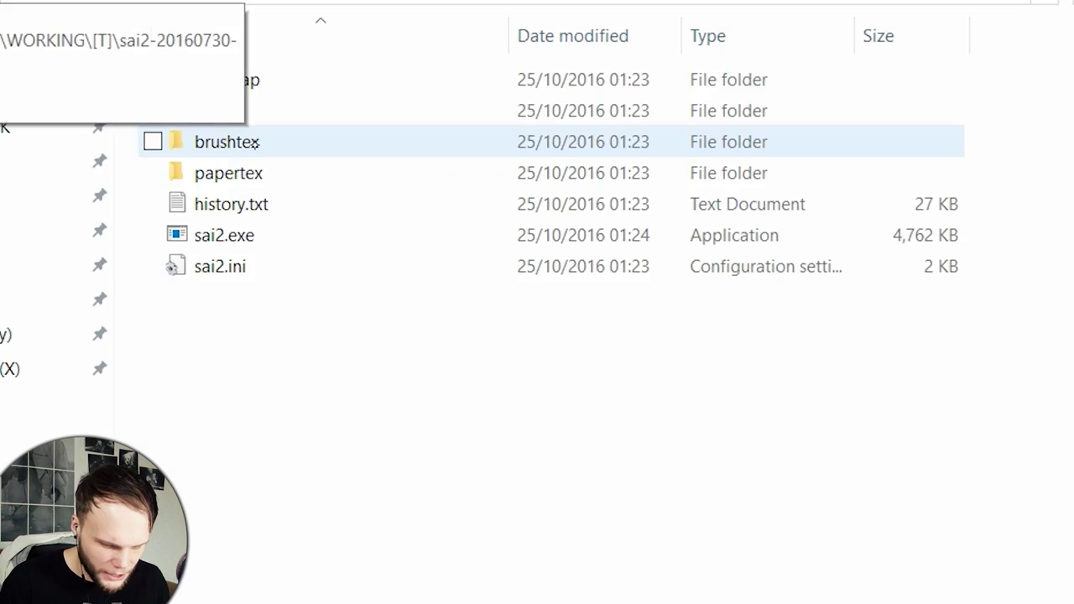
# Browse the brushtex folder to Canvas.bmp, then return to the SAI2 folder and open bristle.
pyautogui.doubleClick(438, 168)
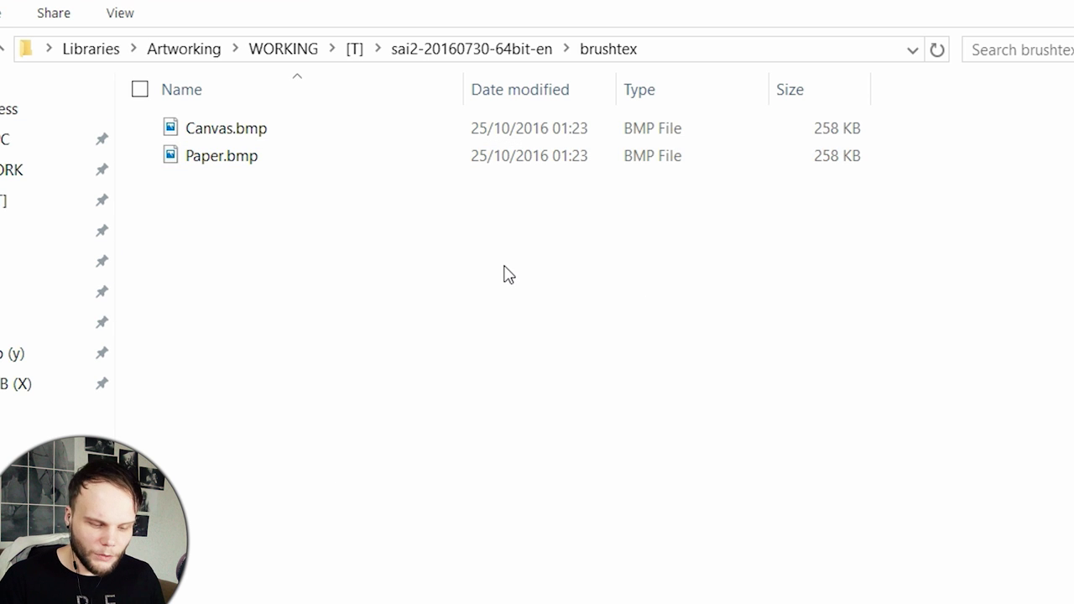
pyautogui.press('Down')
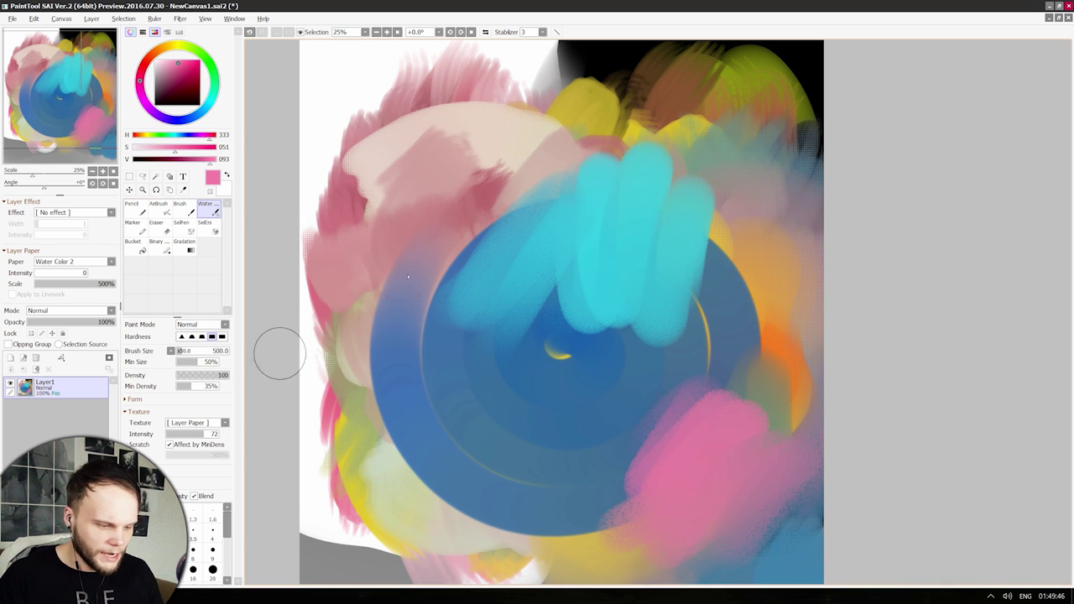
pyautogui.hotkey('alt', 'Tab')
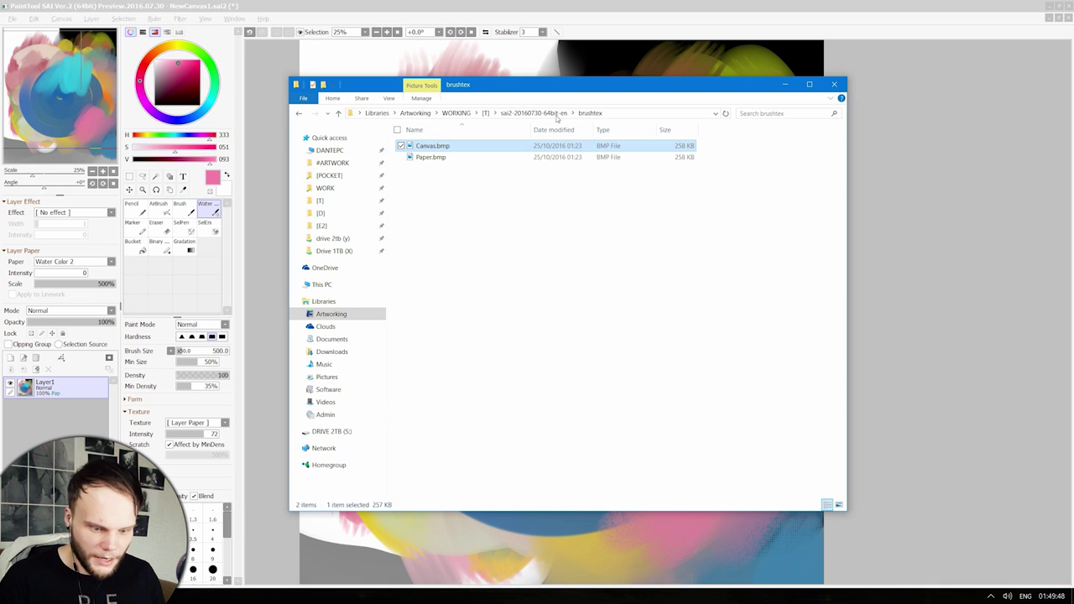
pyautogui.click(556, 115)
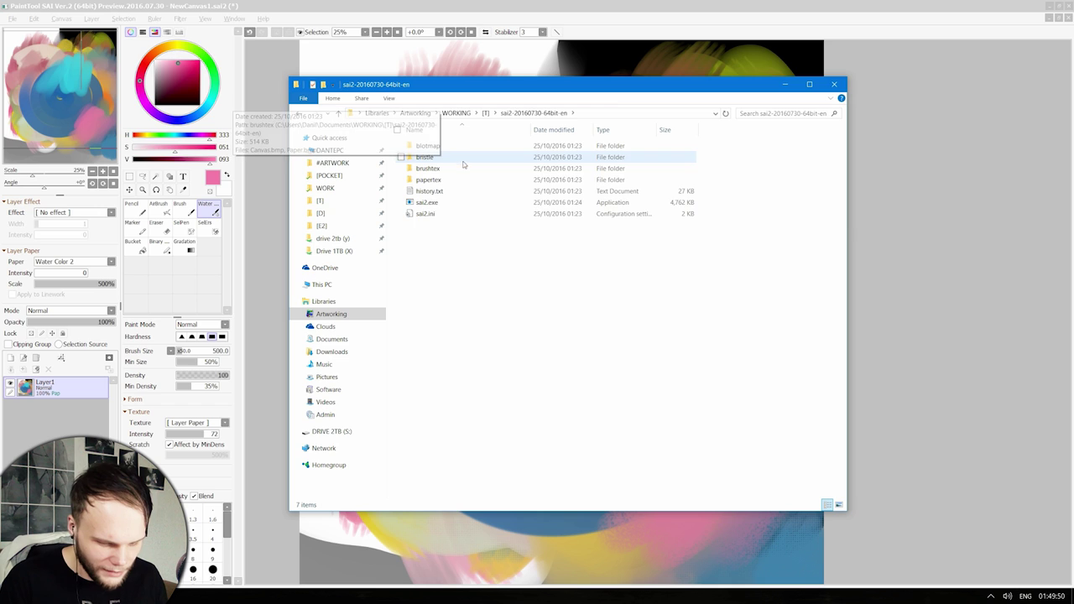
pyautogui.doubleClick(457, 159)
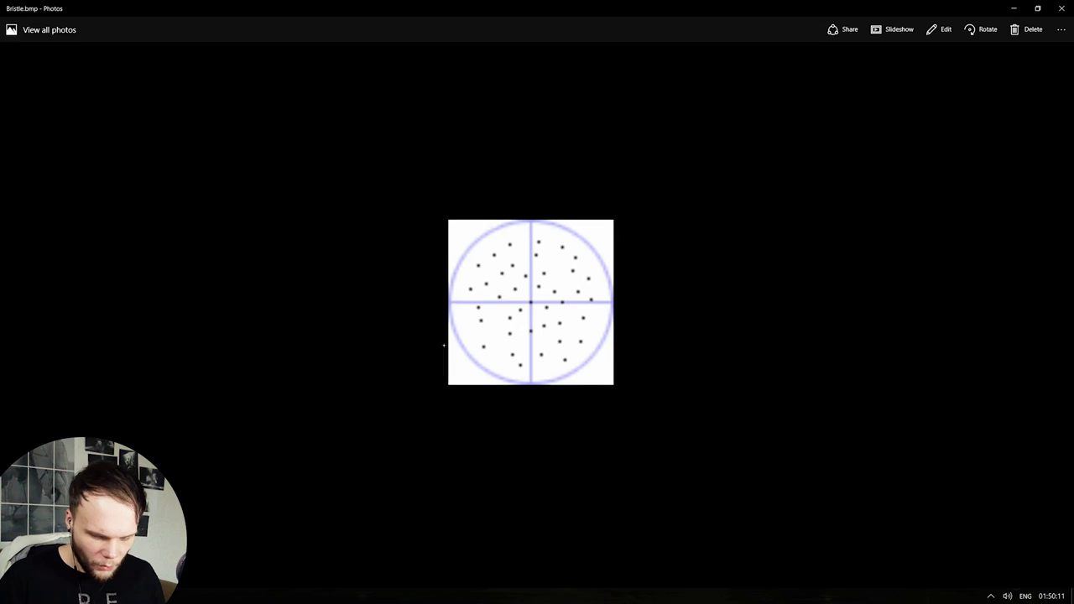
# Zoom into Bristle.bmp in Photos to inspect its dot layout.
pyautogui.scroll(-1, 249, 437)
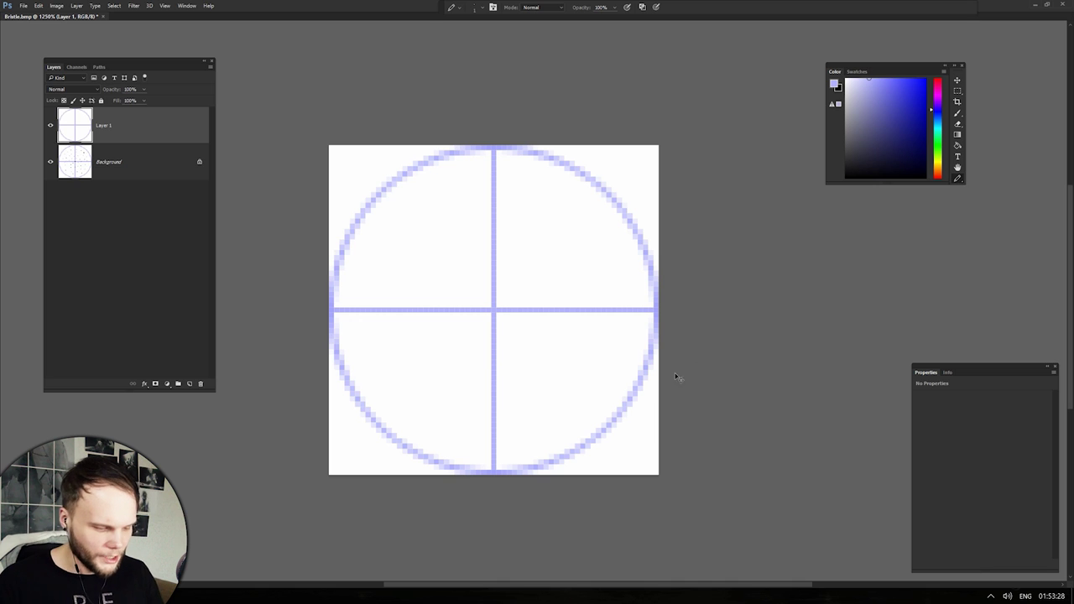
# Add an empty Photoshop layer above the guide and reset colours to black, undoing one test pixel.
pyautogui.hotkey('ctrl', 'shift', 'alt', 'n')
pyautogui.press('d')
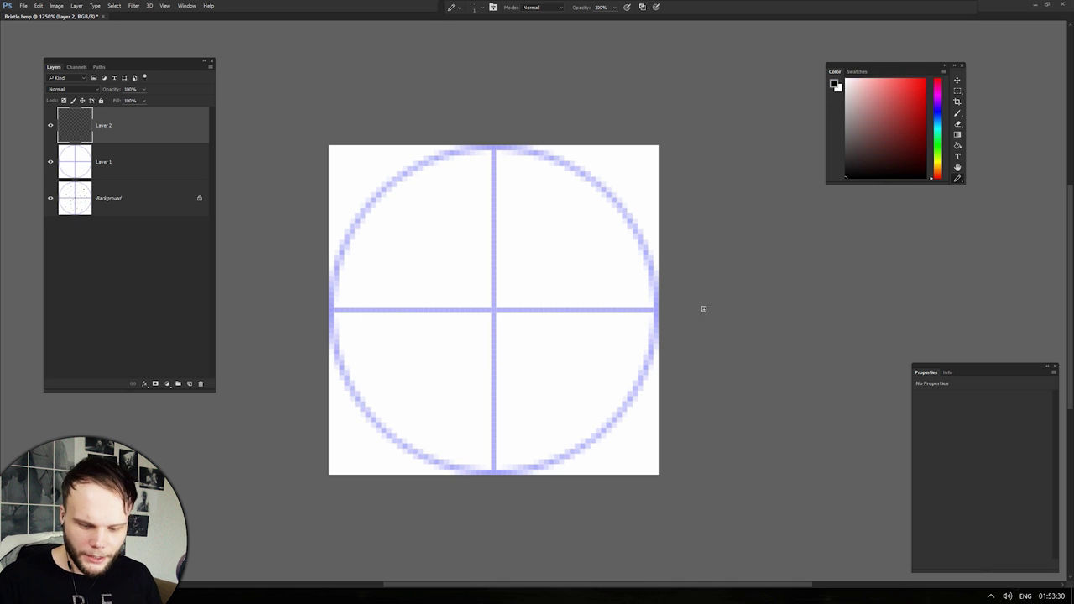
pyautogui.click(565, 226)
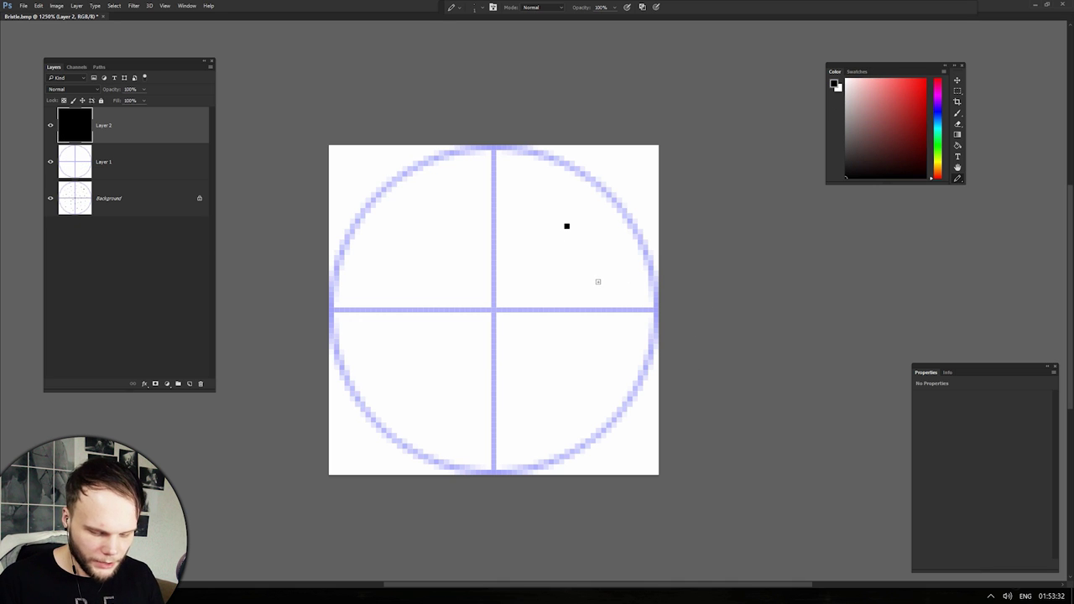
pyautogui.hotkey('ctrl', 'z')
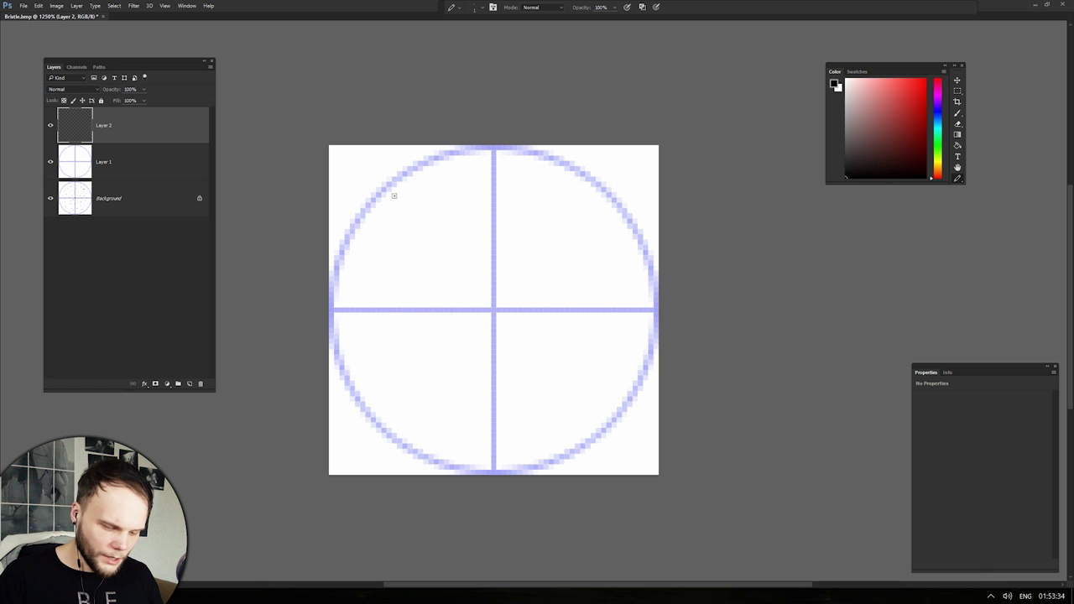
# Dot black bristle pixels in the upper-left and lower-left quarters of the circle.
pyautogui.click(395, 194)
pyautogui.click(409, 183)
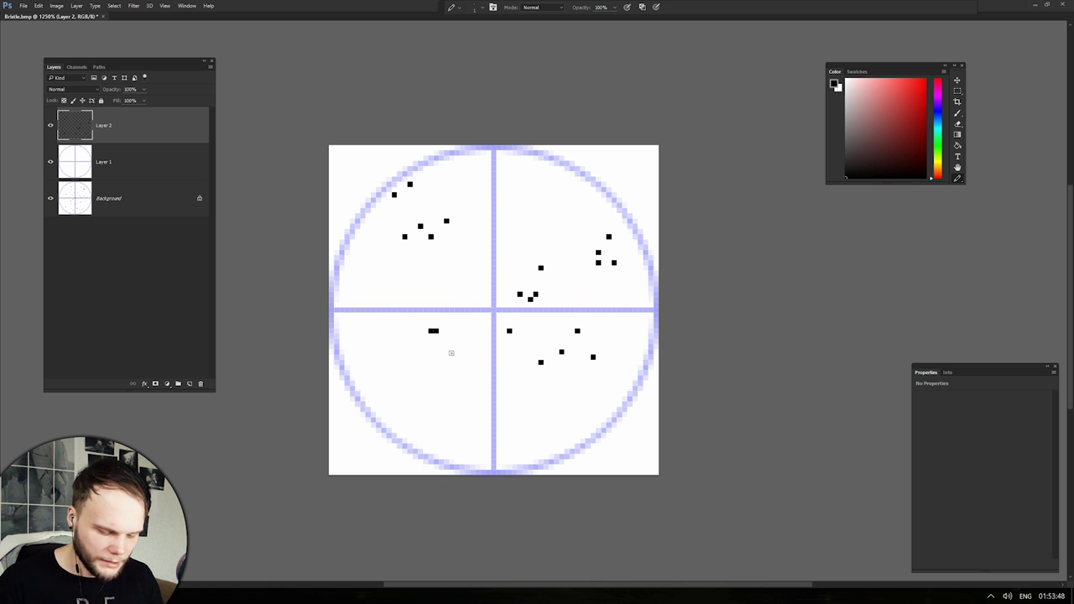
pyautogui.click(404, 372)
pyautogui.click(435, 404)
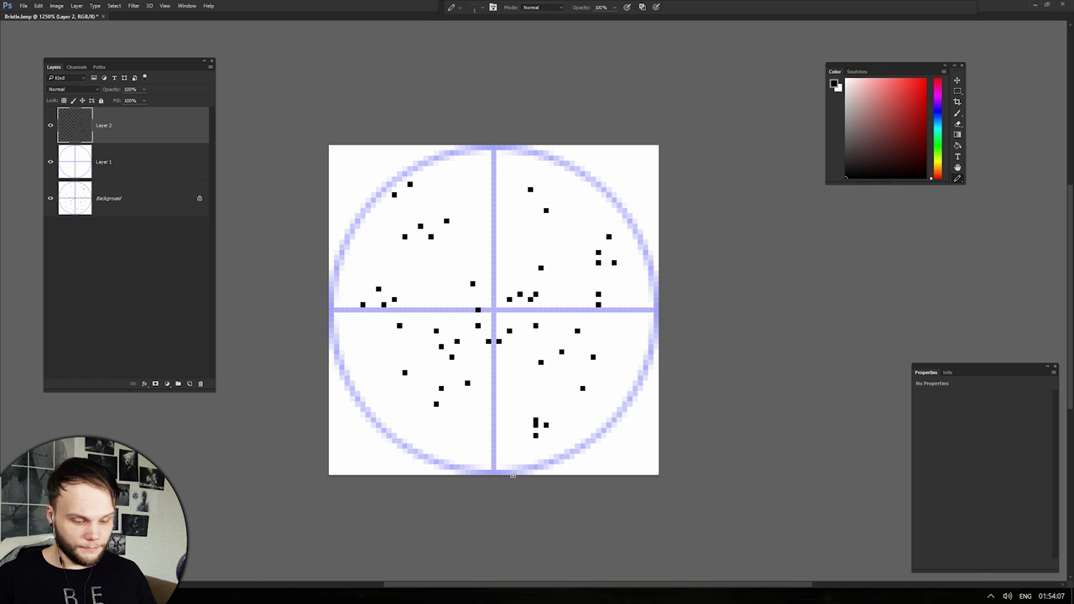
pyautogui.write('o')
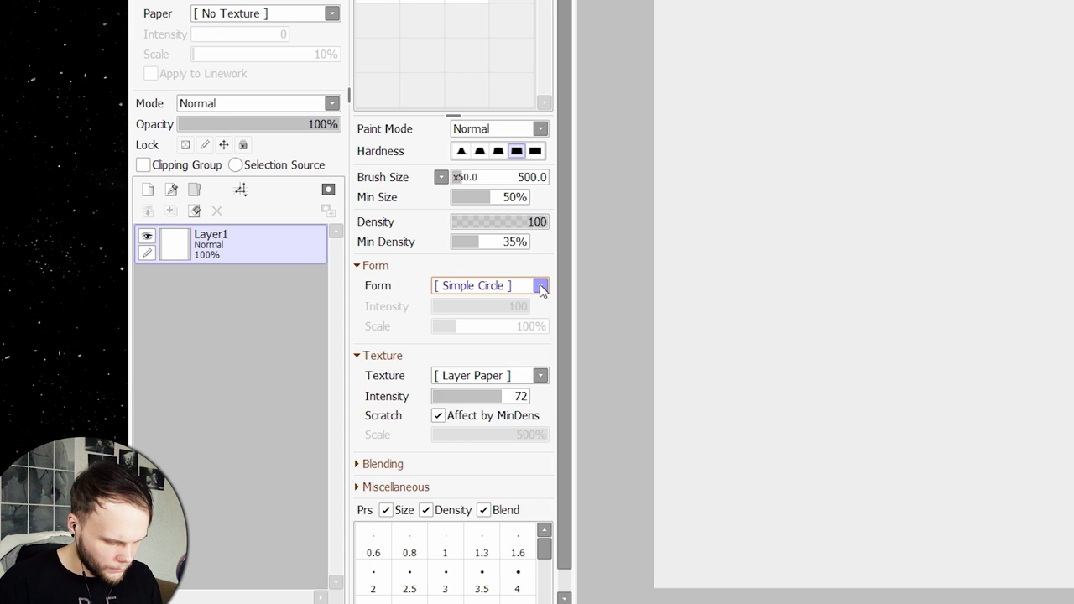
# Switch the Water brush form to Borobristle_01 and undo the pink test dab.
pyautogui.click(225, 409)
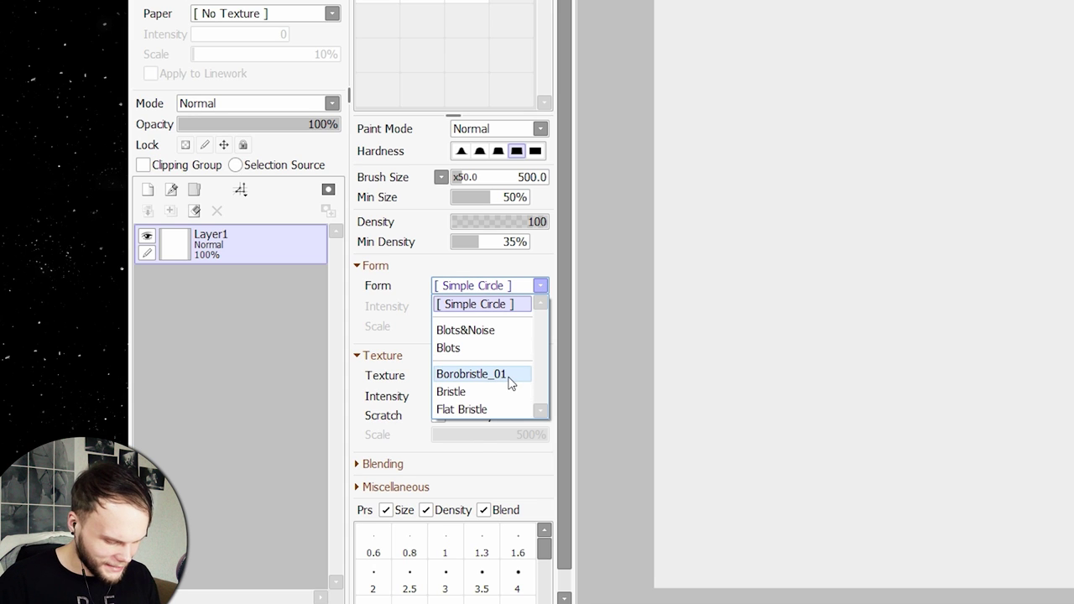
pyautogui.click(471, 375)
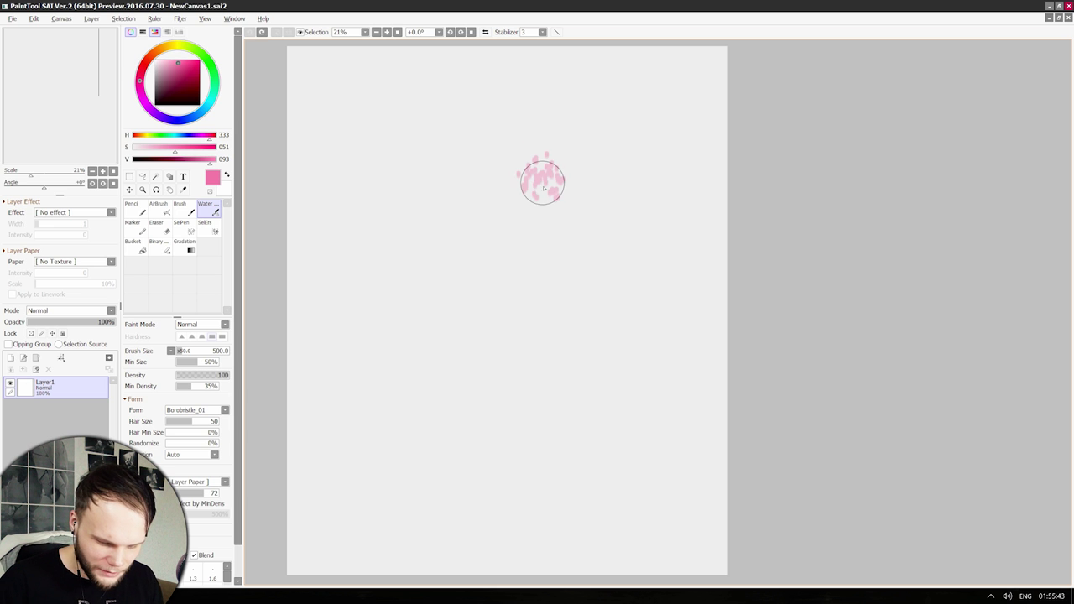
pyautogui.hotkey('ctrl', 'z')
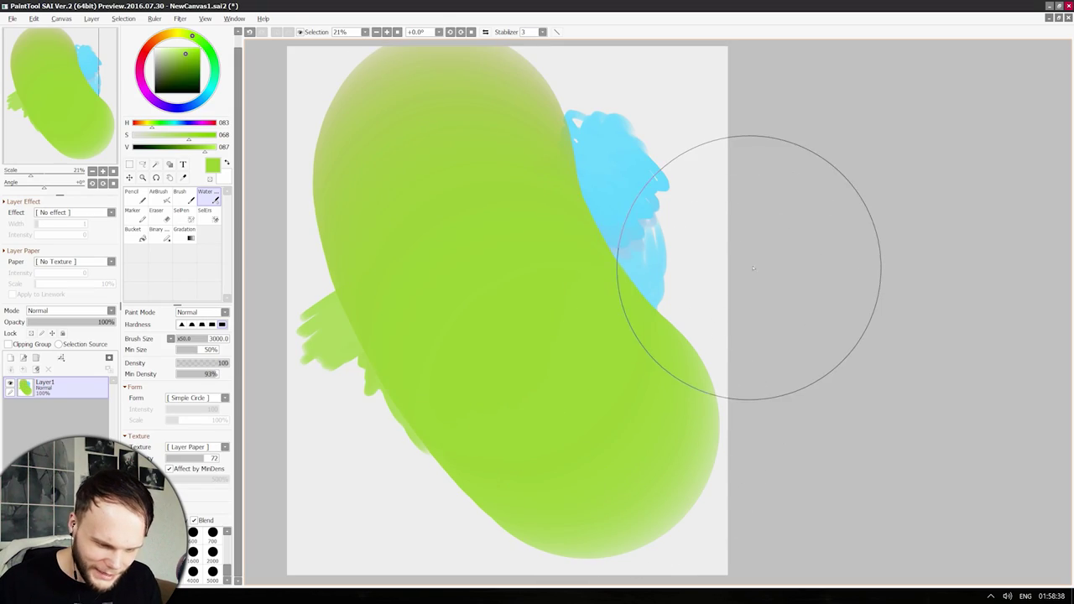
# Undo the huge green stroke and try several large orange strokes over the blue and pink.
pyautogui.hotkey('ctrl', 'z')
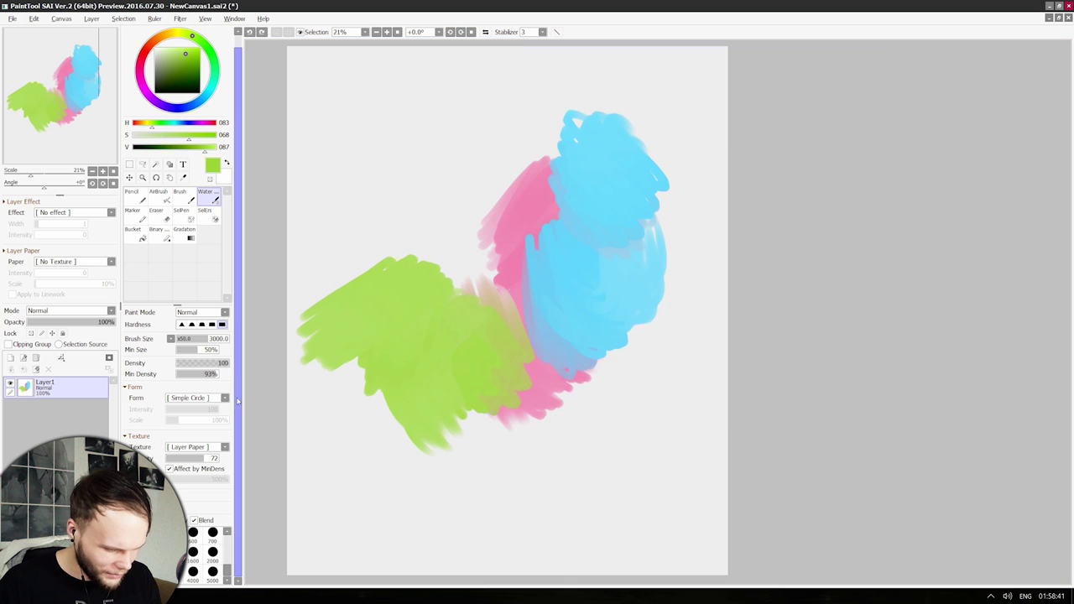
pyautogui.scroll(1, 238, 383)
pyautogui.scroll(-1, 238, 383)
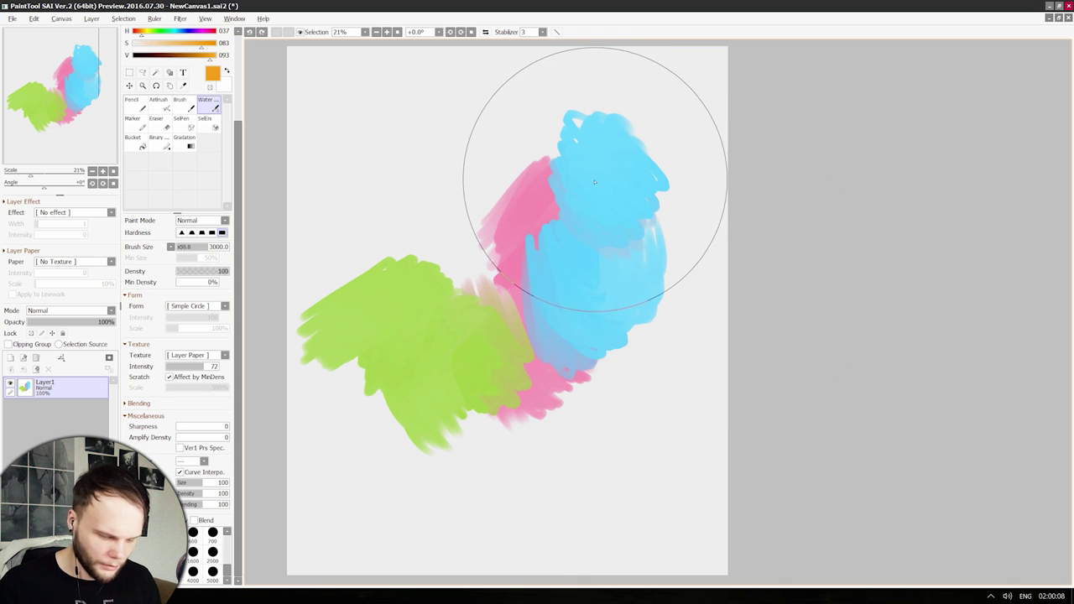
pyautogui.moveTo(594, 181)
pyautogui.mouseDown()
pyautogui.moveTo(592, 149)
pyautogui.moveTo(587, 159)
pyautogui.mouseUp()
pyautogui.moveTo(549, 358); pyautogui.dragTo(525, 455)
pyautogui.hotkey('ctrl', 'z')
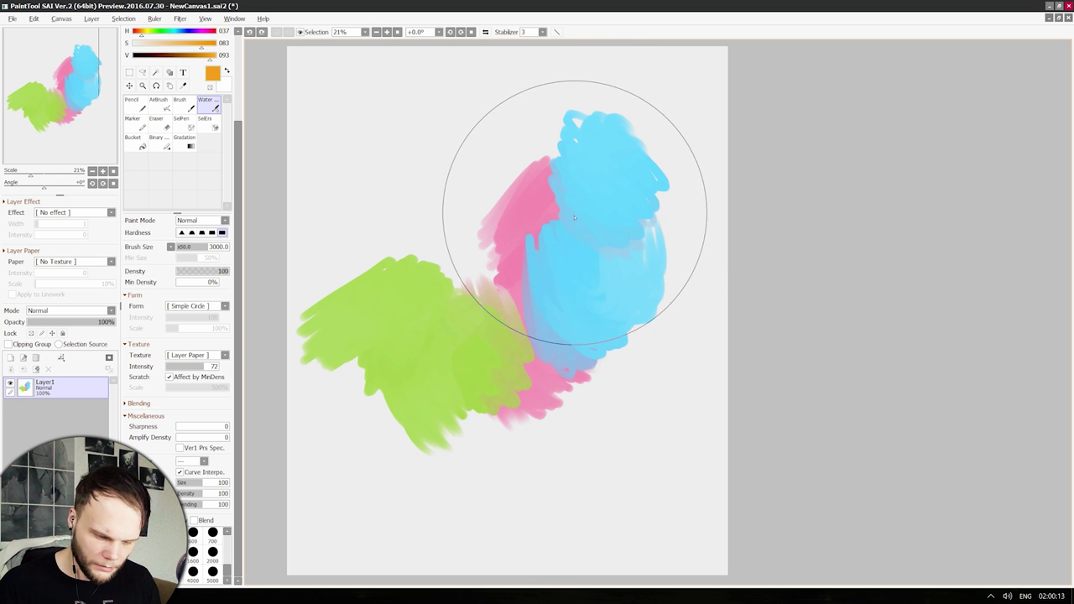
pyautogui.moveTo(576, 204); pyautogui.dragTo(559, 274)
pyautogui.moveTo(539, 453)
pyautogui.mouseDown()
pyautogui.moveTo(544, 537)
pyautogui.moveTo(571, 528)
pyautogui.mouseUp()
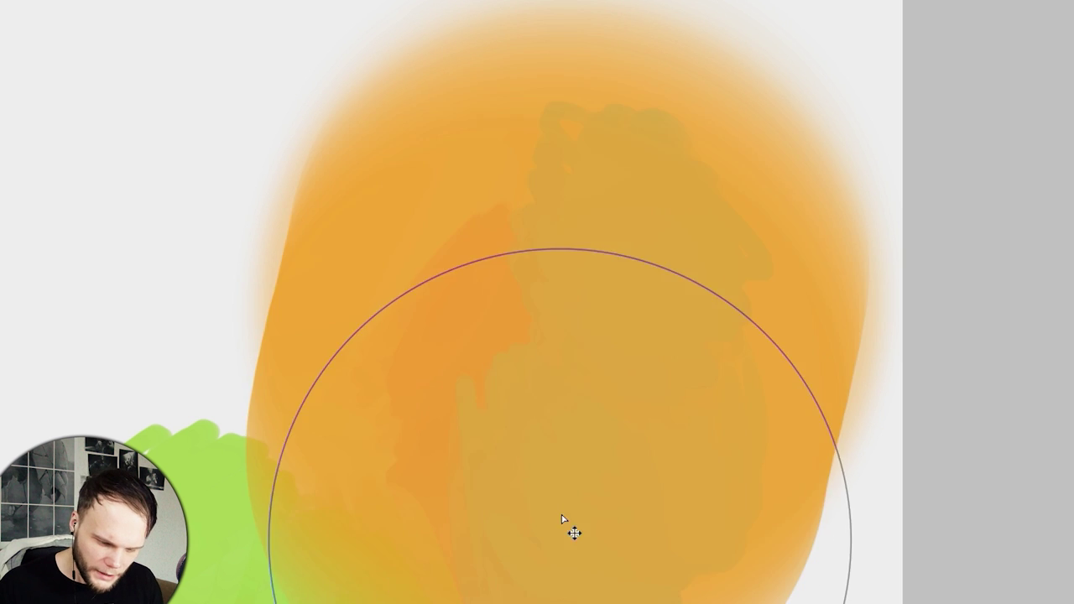
pyautogui.hotkey('ctrl', 'z')
pyautogui.moveTo(532, 345); pyautogui.dragTo(491, 522)
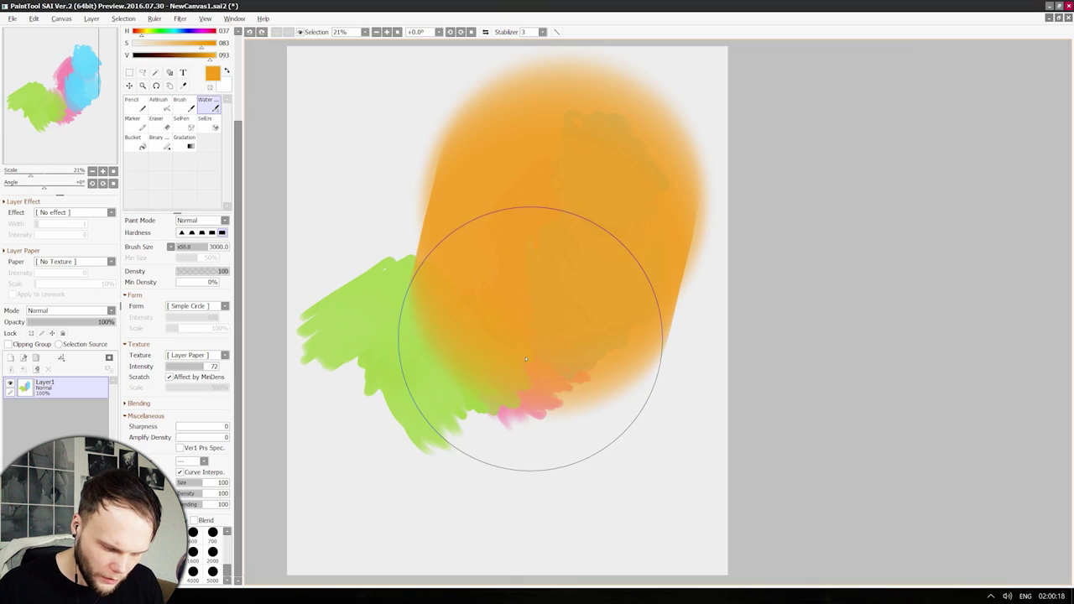
pyautogui.moveTo(526, 359); pyautogui.dragTo(500, 483)
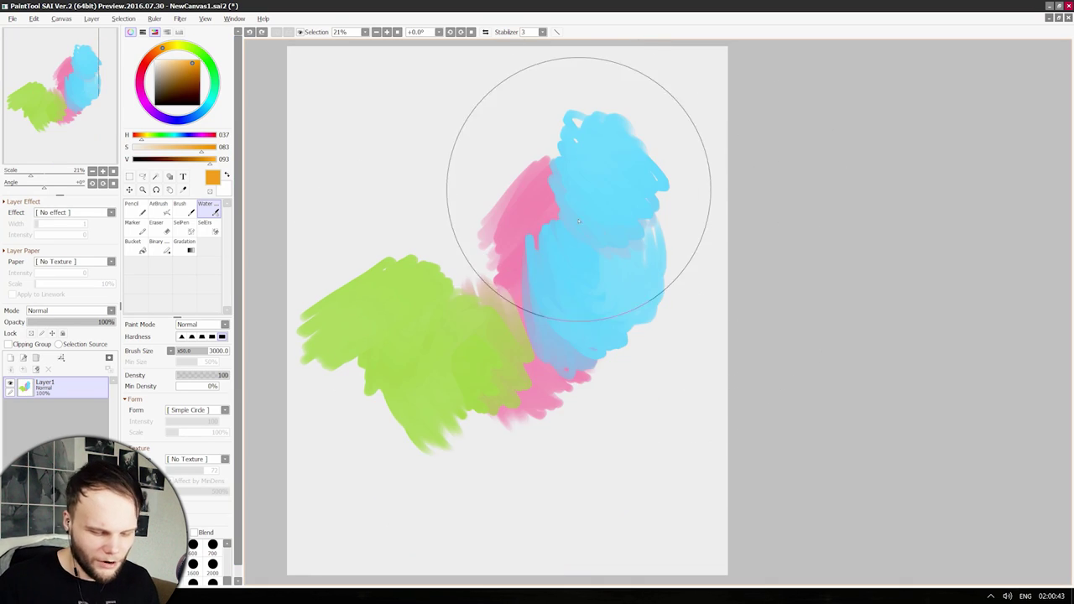
# Repaint the orange stroke until one long diagonal reaches the bottom edge at size 1000.
pyautogui.moveTo(578, 221); pyautogui.dragTo(554, 478)
pyautogui.hotkey('ctrl', 'z')
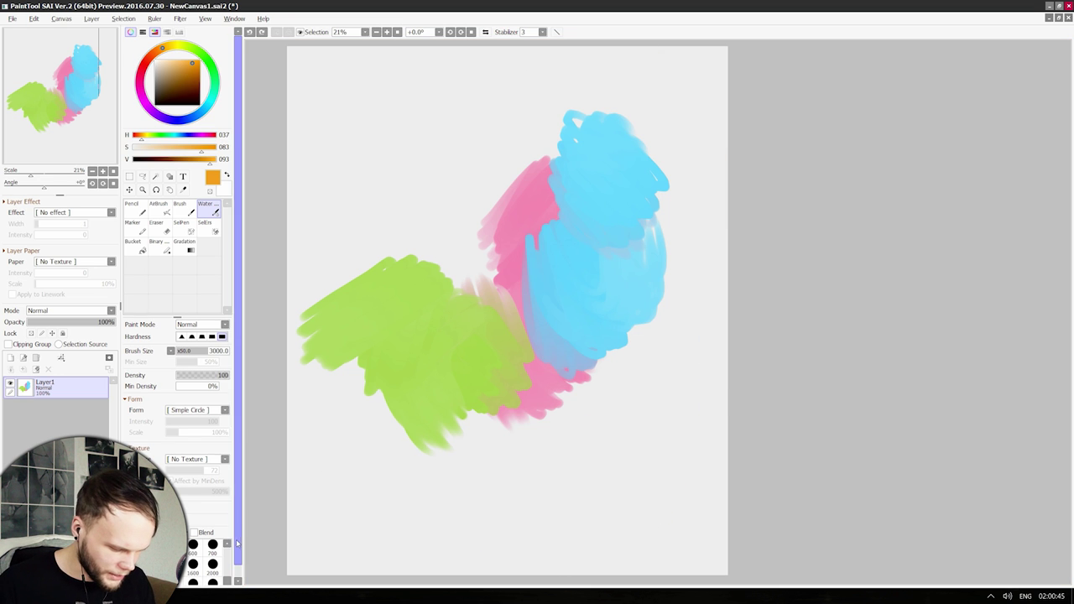
pyautogui.scroll(-1, 235, 567)
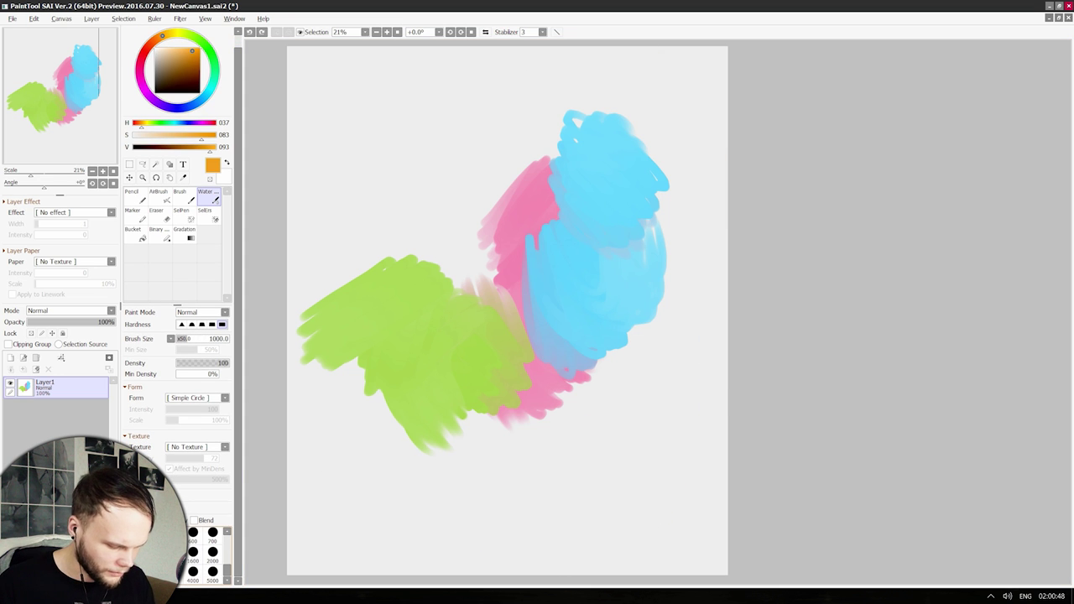
pyautogui.moveTo(645, 118)
pyautogui.mouseDown()
pyautogui.moveTo(571, 466)
pyautogui.moveTo(610, 335)
pyautogui.moveTo(583, 478)
pyautogui.moveTo(630, 216)
pyautogui.moveTo(601, 455)
pyautogui.mouseUp()
pyautogui.hotkey('ctrl', 'z')
pyautogui.hotkey('ctrl', 'z')
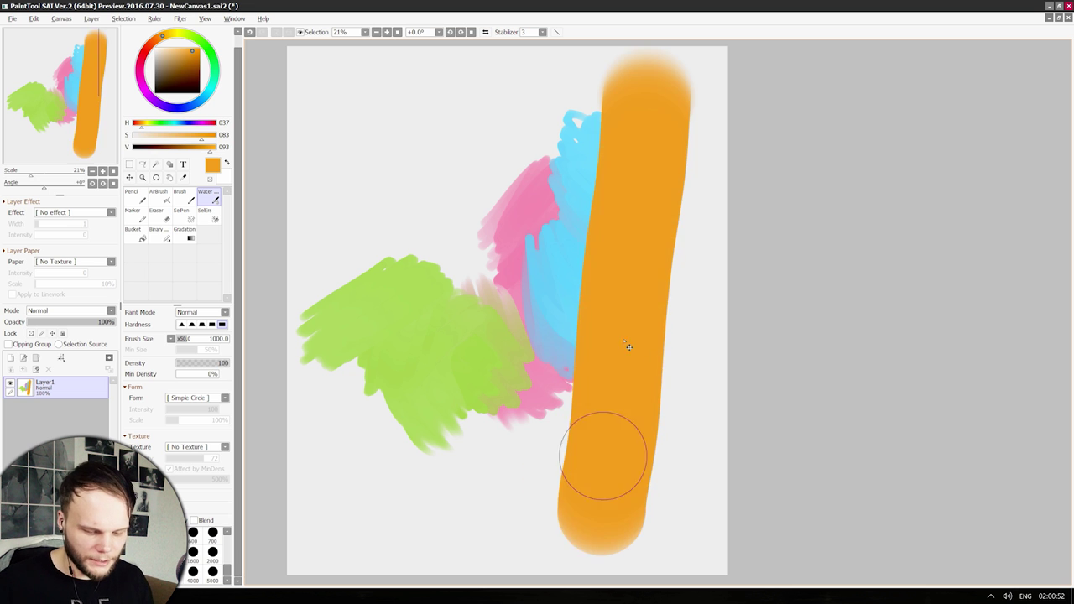
pyautogui.hotkey('ctrl', 'z')
pyautogui.moveTo(647, 106); pyautogui.dragTo(625, 340)
pyautogui.hotkey('ctrl', 'z')
pyautogui.moveTo(644, 84)
pyautogui.mouseDown()
pyautogui.moveTo(575, 424)
pyautogui.moveTo(545, 514)
pyautogui.mouseUp()
pyautogui.hotkey('ctrl', 'z')
pyautogui.moveTo(642, 92); pyautogui.dragTo(530, 549)
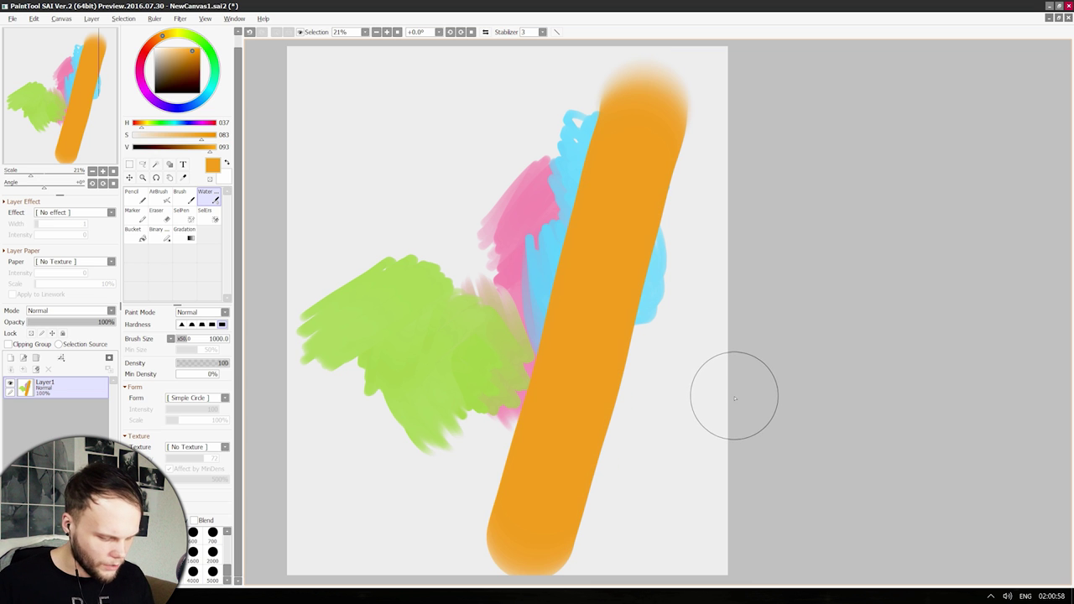
# In Photoshop, set a hard round 199 px tip at 1% spacing without Shape Dynamics, Texture, Build-up or Smoothing.
pyautogui.hotkey('alt', 'Tab')
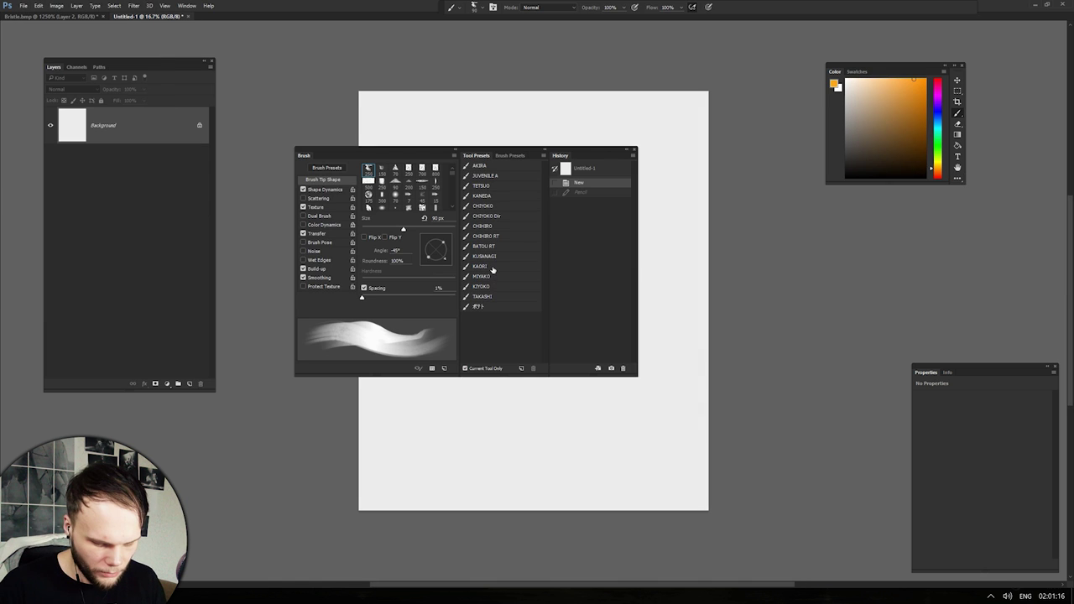
pyautogui.click(483, 276)
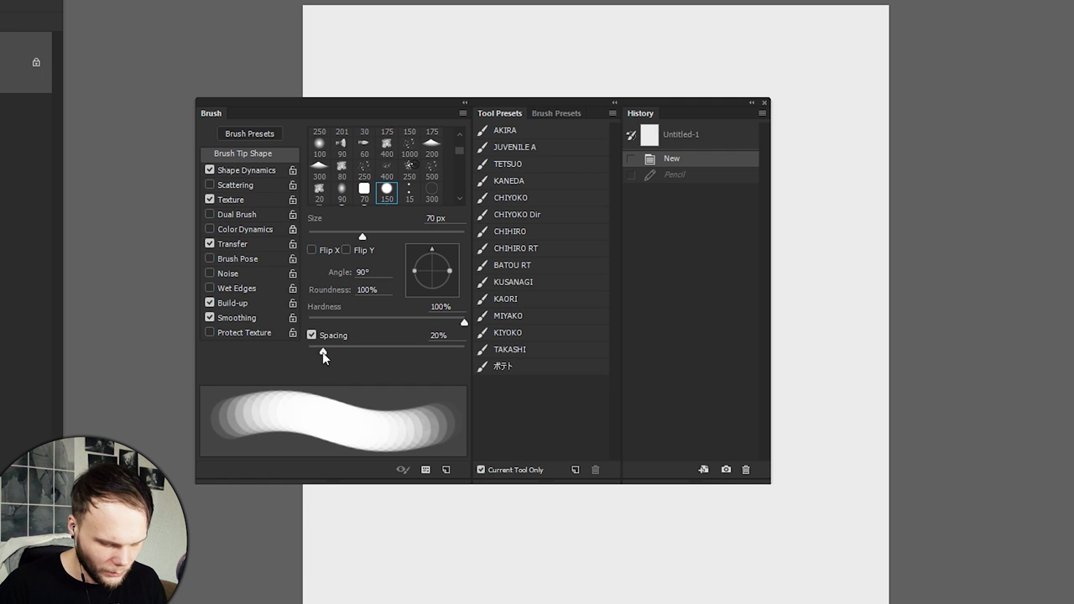
pyautogui.moveTo(322, 352); pyautogui.dragTo(308, 351)
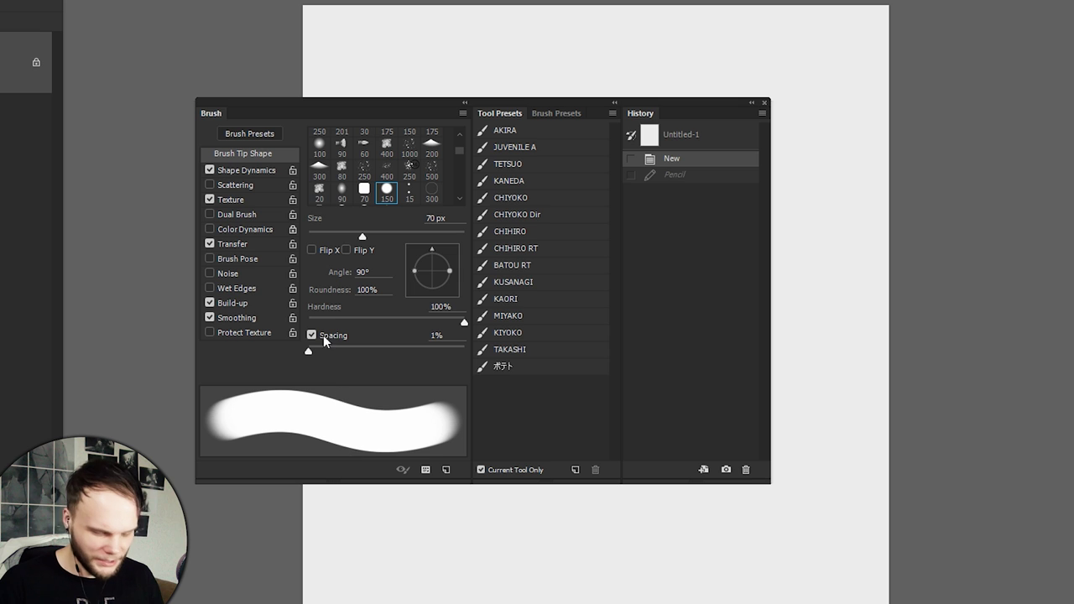
pyautogui.click(209, 170)
pyautogui.click(210, 199)
pyautogui.click(210, 303)
pyautogui.click(210, 318)
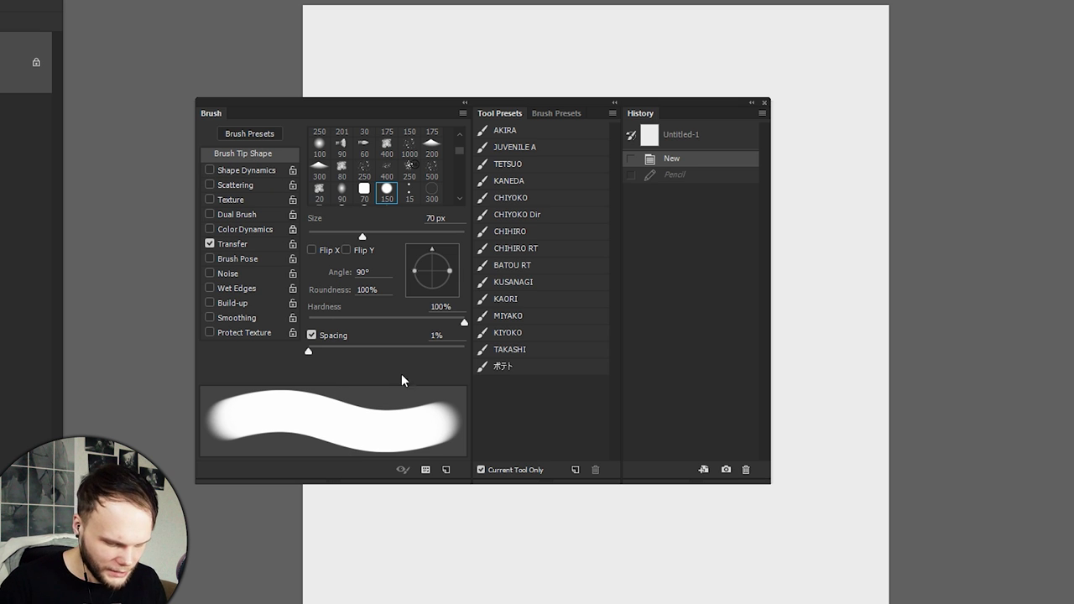
pyautogui.moveTo(370, 237); pyautogui.dragTo(432, 237)
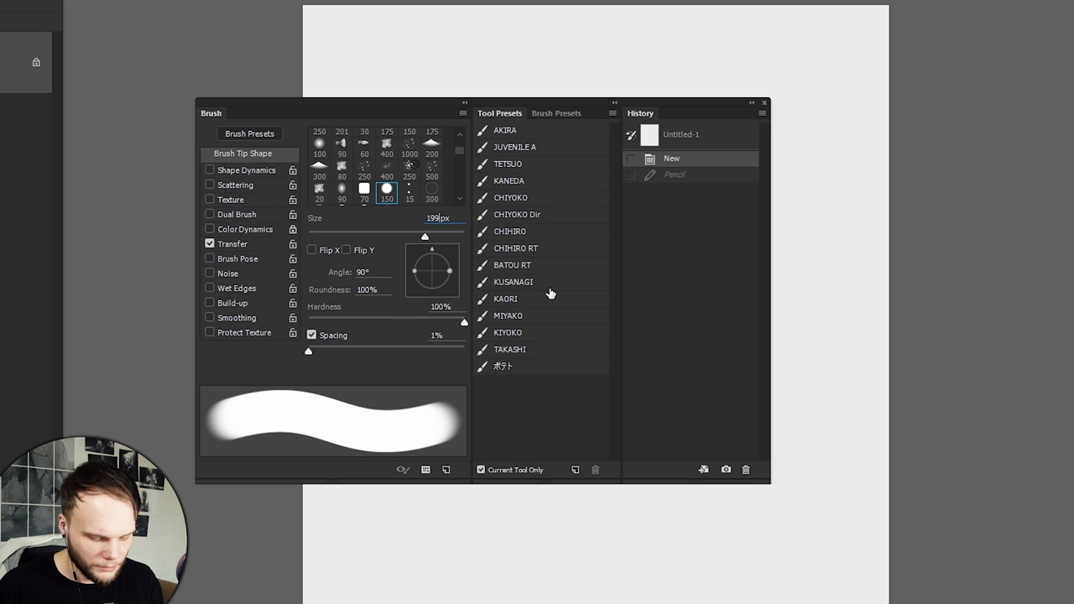
pyautogui.press('F5')
# Test orange strokes on the blank Photoshop canvas, then paint an orange comparison stroke in SAI.
pyautogui.moveTo(744, 102); pyautogui.dragTo(735, 142)
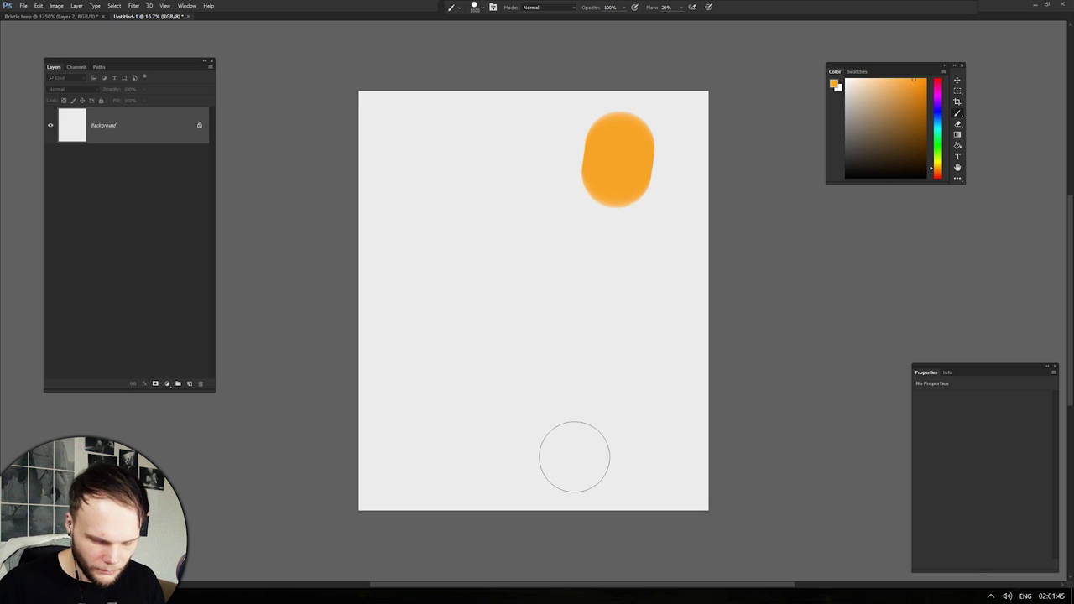
pyautogui.moveTo(609, 205); pyautogui.dragTo(602, 273)
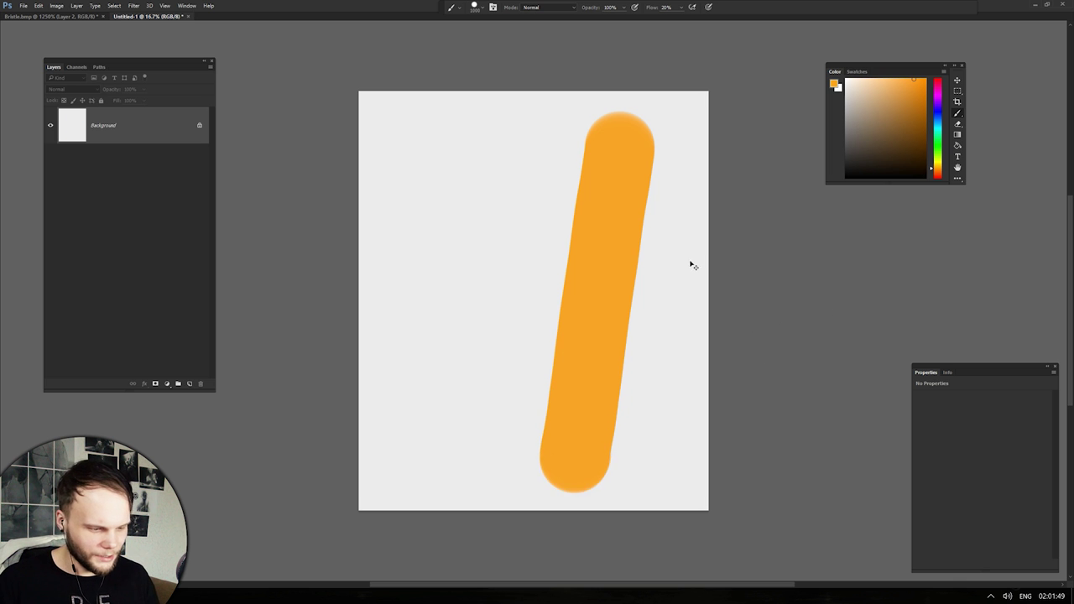
pyautogui.hotkey('ctrl', 'z')
pyautogui.moveTo(609, 149); pyautogui.dragTo(578, 432)
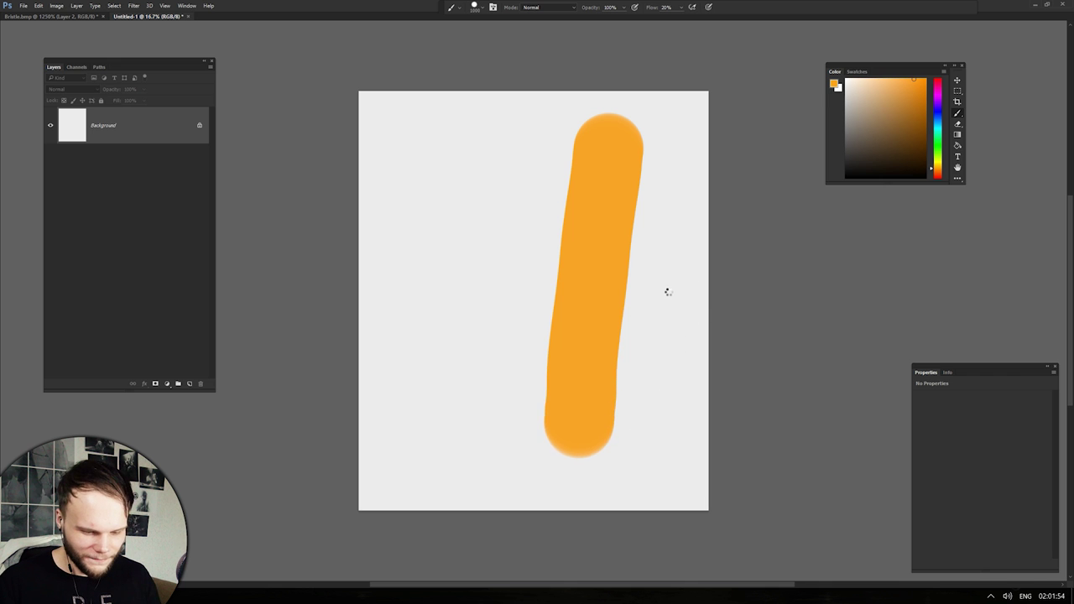
pyautogui.hotkey('ctrl', 'z')
pyautogui.hotkey('alt', 'Tab')
pyautogui.moveTo(680, 147); pyautogui.dragTo(659, 473)
# Replace the SAI test stroke with a thick top-to-bottom orange stroke and zoom in on it.
pyautogui.hotkey('ctrl', 'z')
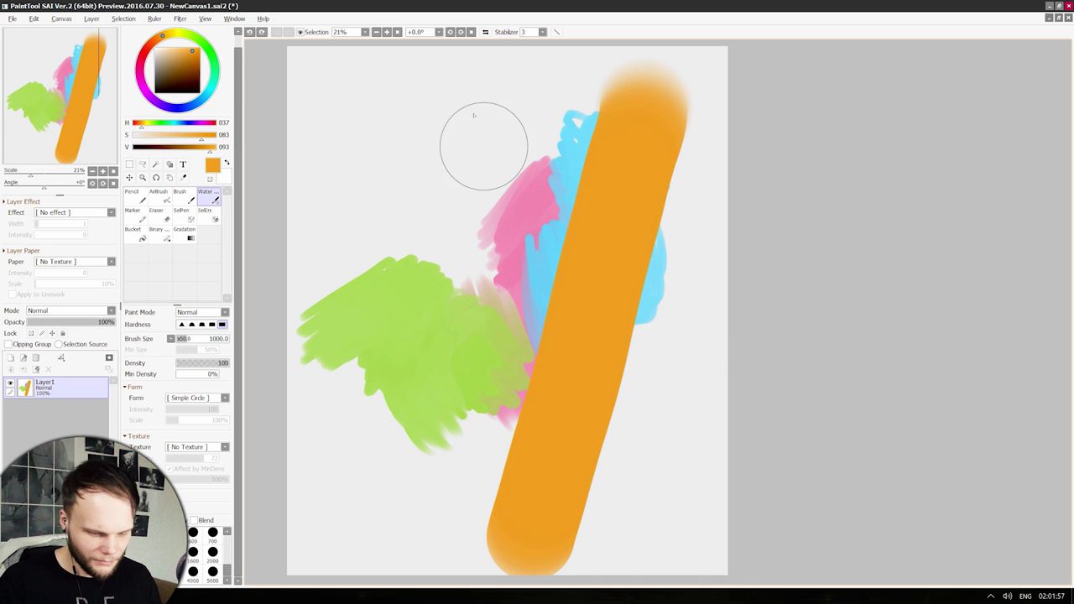
pyautogui.moveTo(474, 115)
pyautogui.mouseDown()
pyautogui.moveTo(450, 515)
pyautogui.moveTo(451, 479)
pyautogui.mouseUp()
pyautogui.hotkey('ctrl', 'z')
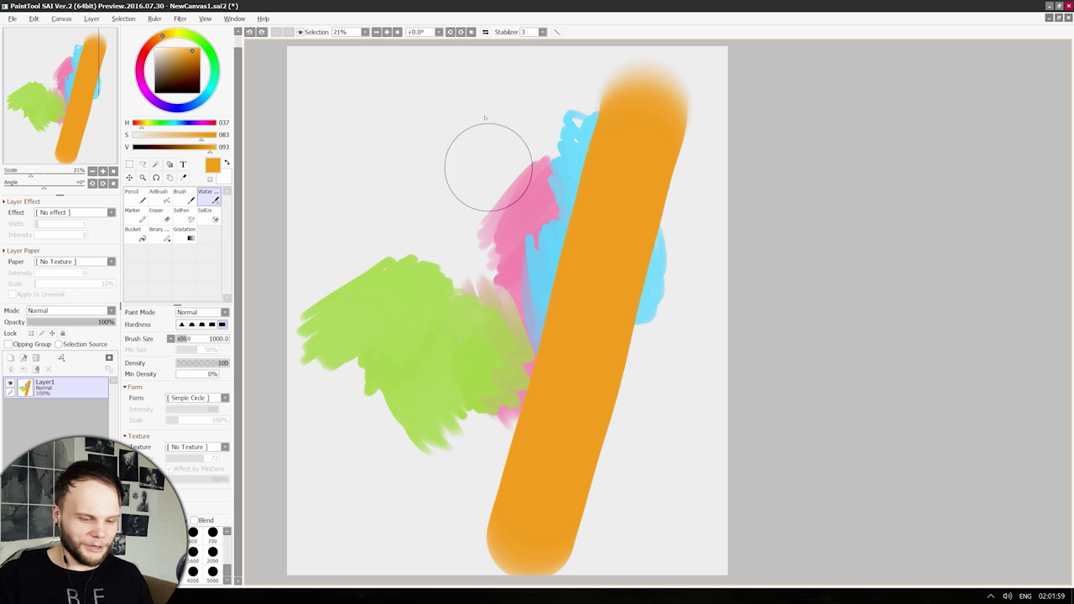
pyautogui.moveTo(485, 117)
pyautogui.mouseDown()
pyautogui.moveTo(451, 492)
pyautogui.moveTo(478, 499)
pyautogui.mouseUp()
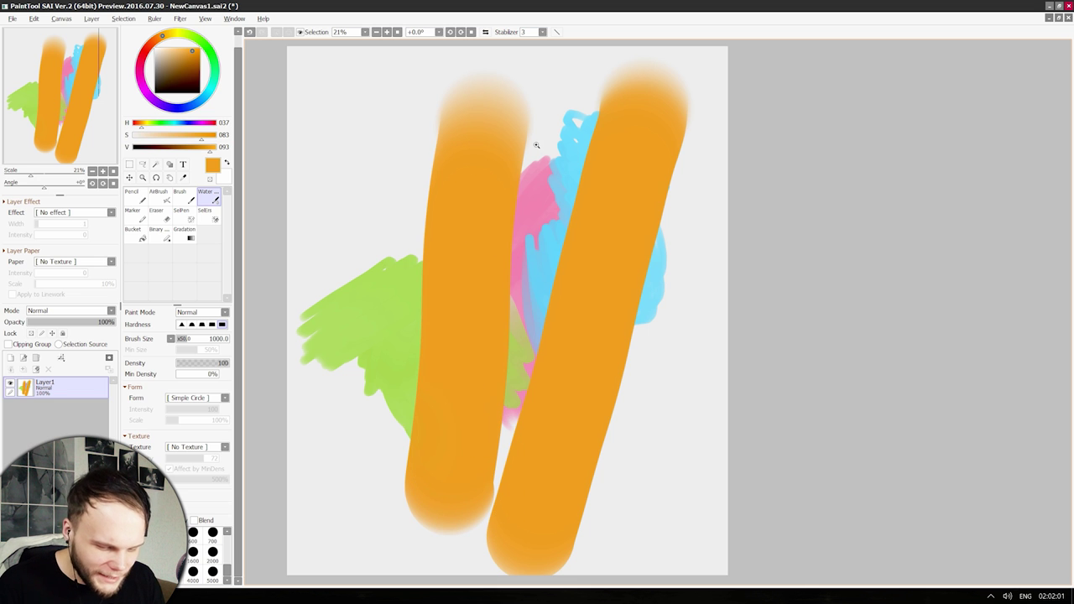
pyautogui.scroll(3, 565, 195)
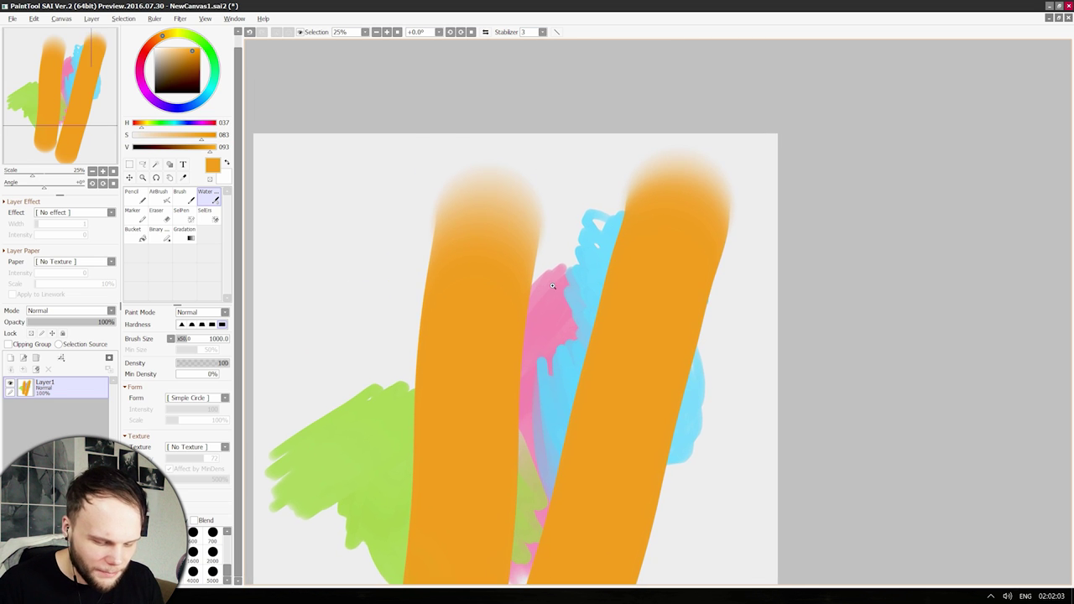
pyautogui.scroll(1, 700, 259)
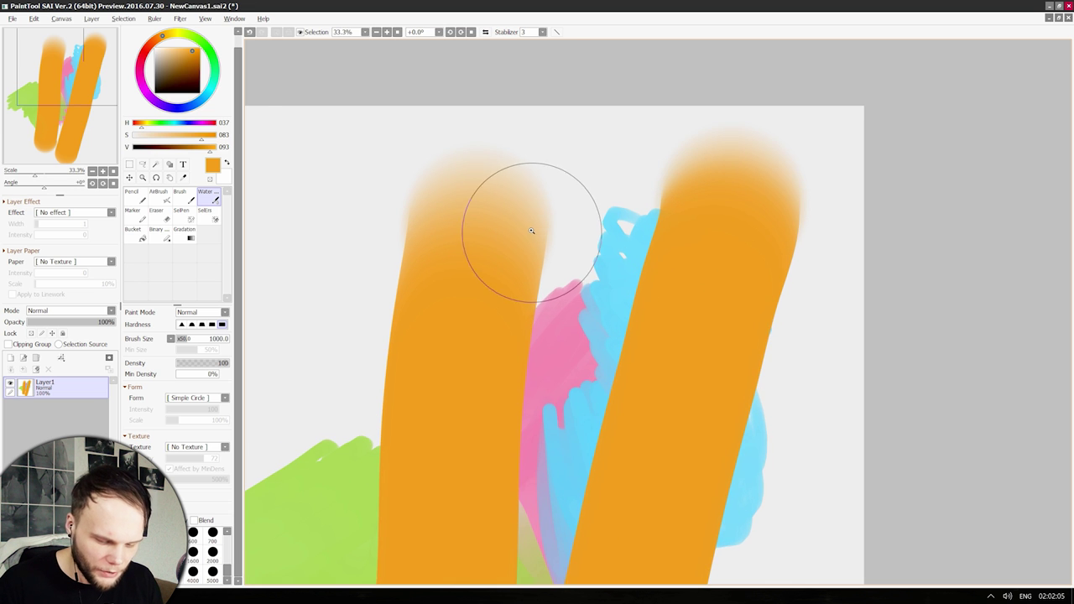
pyautogui.scroll(4, 531, 230)
pyautogui.moveTo(556, 277)
pyautogui.mouseDown()
pyautogui.moveTo(765, 458)
pyautogui.moveTo(870, 280)
pyautogui.moveTo(786, 324)
pyautogui.moveTo(755, 458)
pyautogui.moveTo(700, 468)
pyautogui.moveTo(535, 461)
pyautogui.moveTo(750, 434)
pyautogui.moveTo(266, 402)
pyautogui.mouseUp()
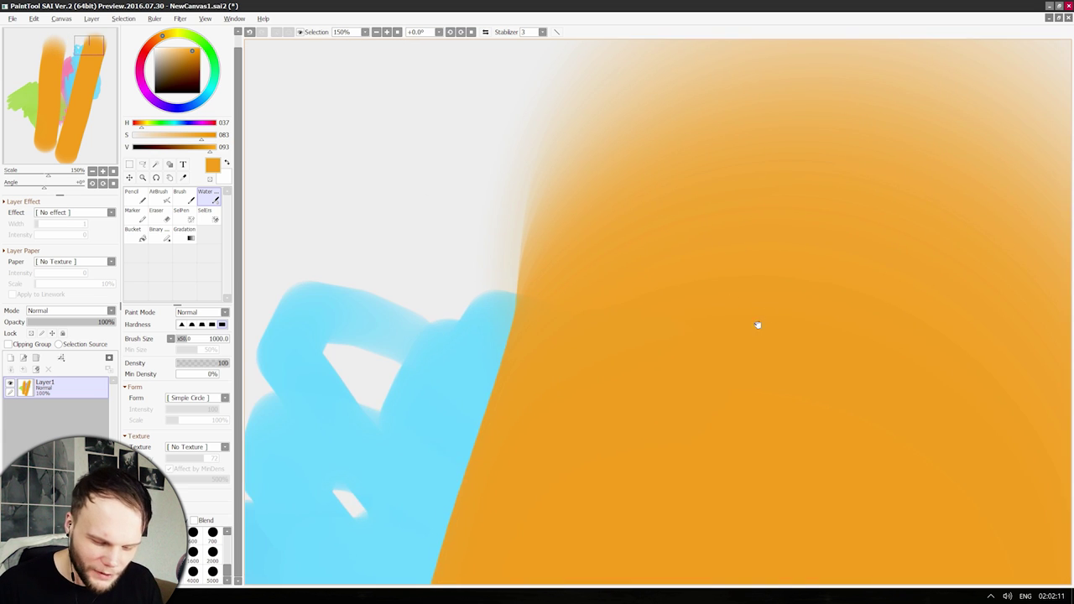
pyautogui.moveTo(757, 324); pyautogui.dragTo(721, 341)
pyautogui.scroll(3, 511, 273)
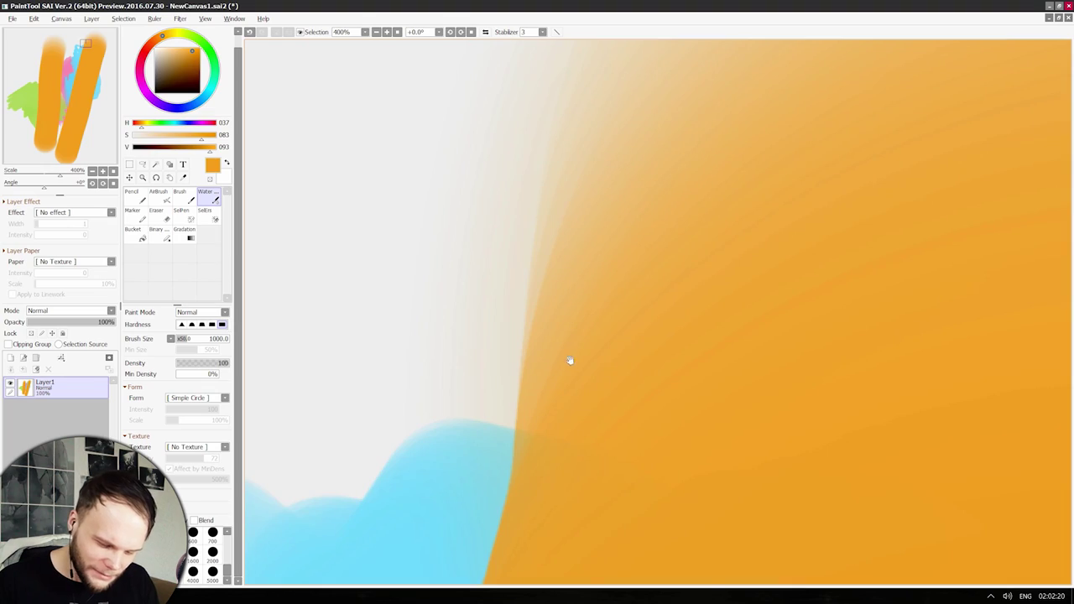
pyautogui.scroll(-4, 570, 361)
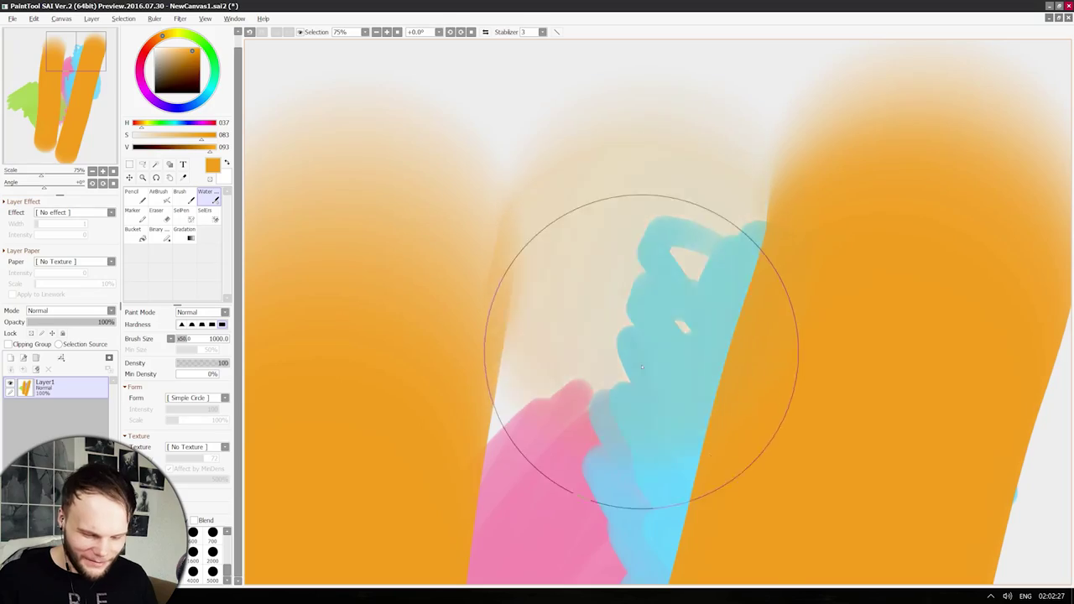
# Smear orange over the blue and pink strokes, then repaint it as a huge watercolour blob.
pyautogui.moveTo(641, 367)
pyautogui.mouseDown()
pyautogui.moveTo(635, 467)
pyautogui.moveTo(620, 491)
pyautogui.moveTo(827, 286)
pyautogui.mouseUp()
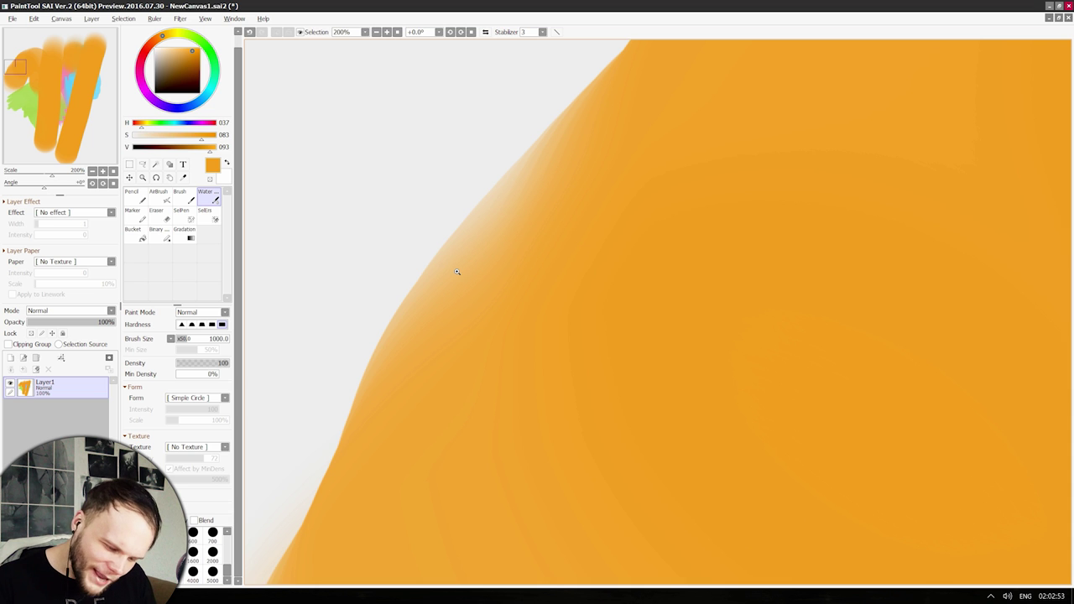
pyautogui.scroll(-4, 495, 268)
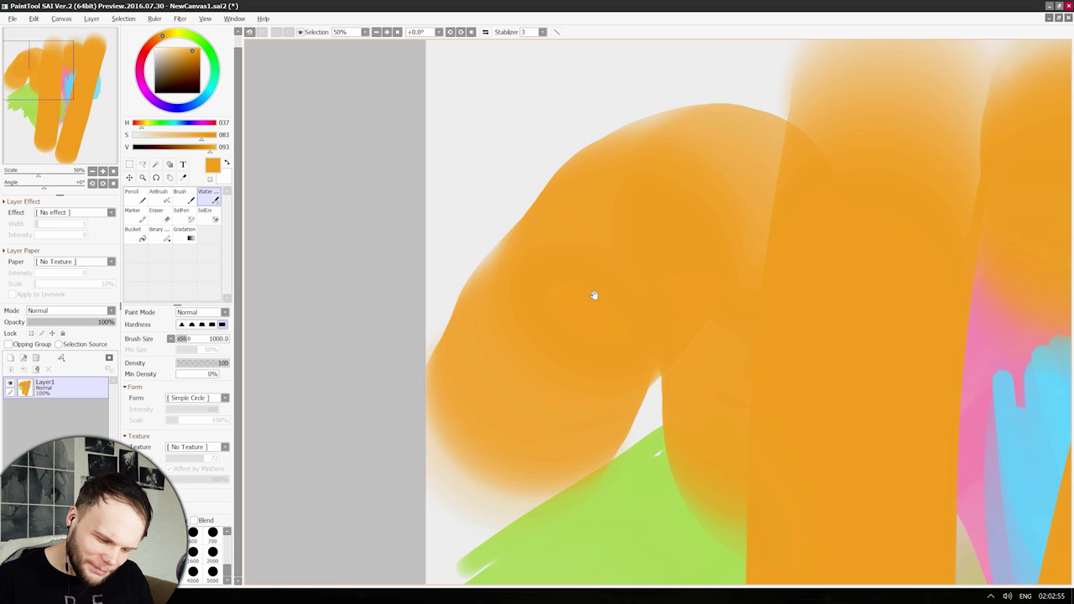
pyautogui.scroll(3, 503, 282)
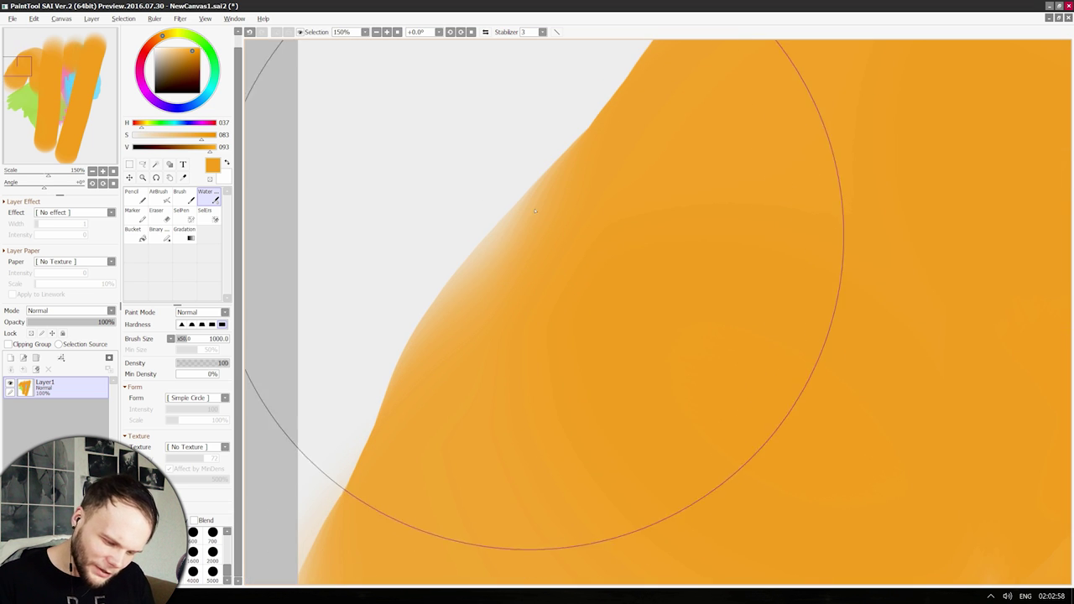
pyautogui.scroll(1, 499, 249)
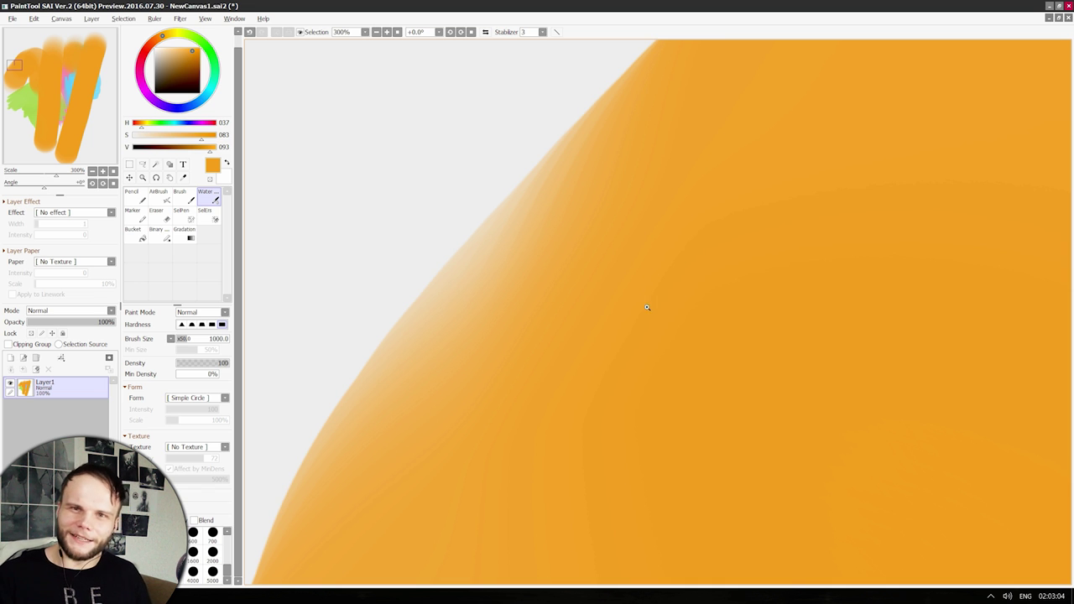
pyautogui.scroll(-1, 647, 307)
pyautogui.hotkey('ctrl', 'z')
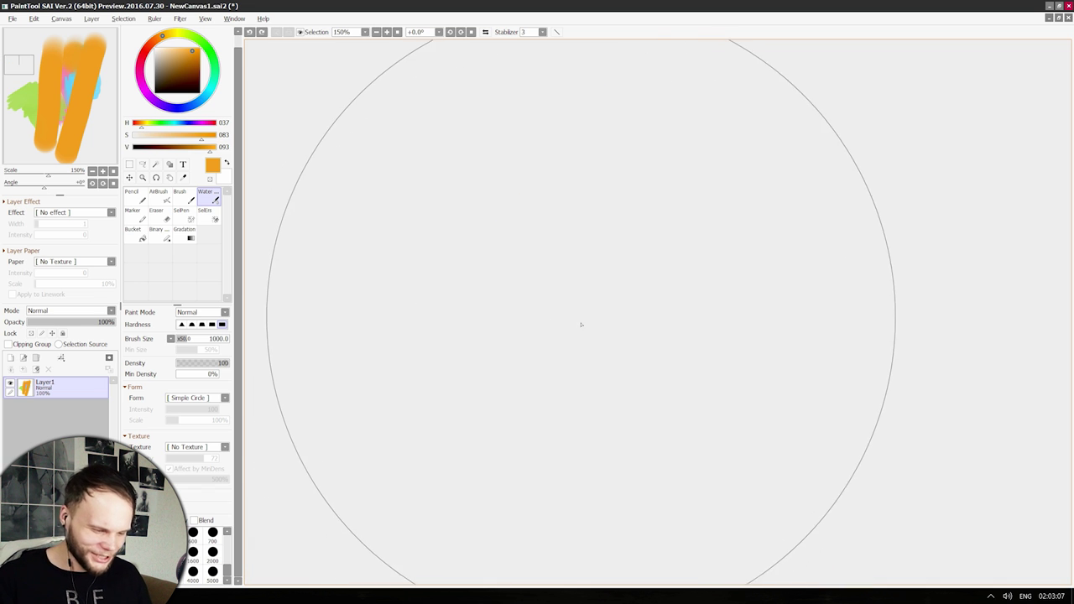
pyautogui.moveTo(580, 325)
pyautogui.mouseDown()
pyautogui.moveTo(512, 192)
pyautogui.moveTo(544, 203)
pyautogui.mouseUp()
pyautogui.hotkey('ctrl', 'z')
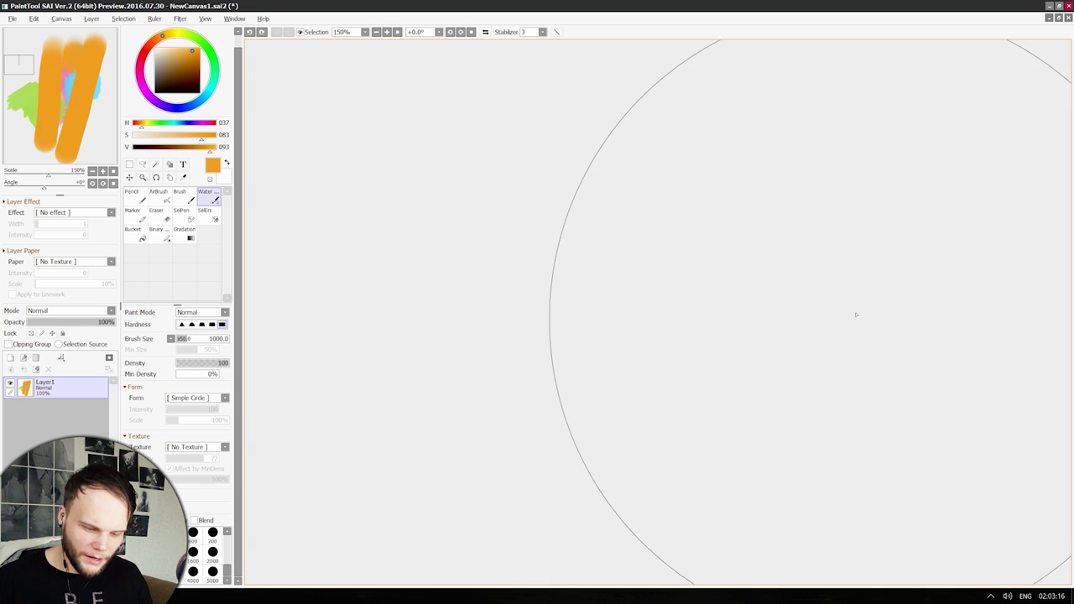
pyautogui.moveTo(817, 291)
pyautogui.mouseDown()
pyautogui.moveTo(757, 257)
pyautogui.moveTo(577, 204)
pyautogui.moveTo(452, 148)
pyautogui.moveTo(783, 175)
pyautogui.mouseUp()
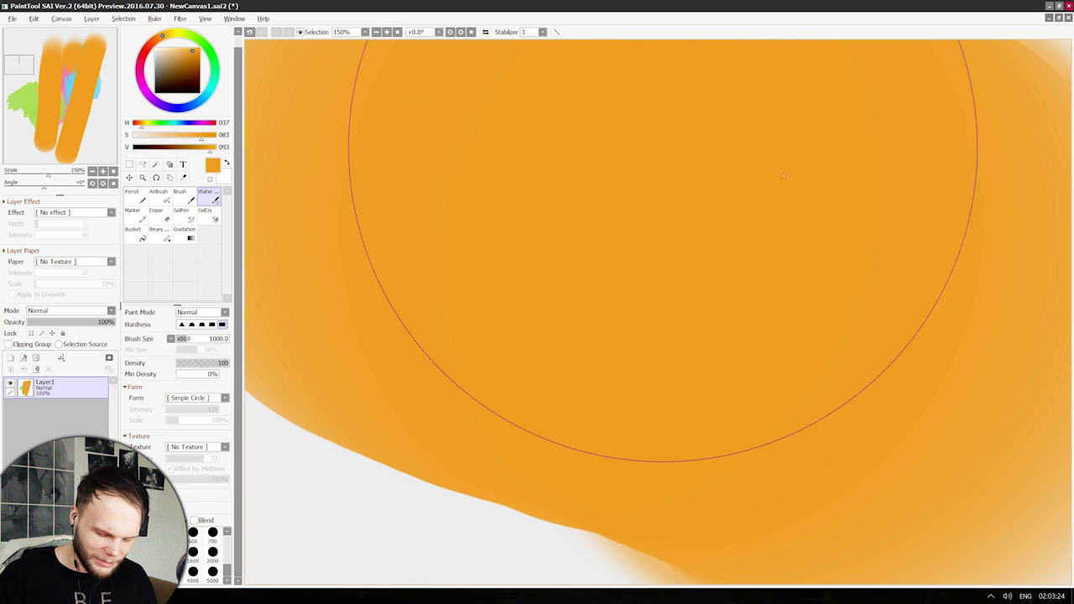
pyautogui.scroll(6, 847, 249)
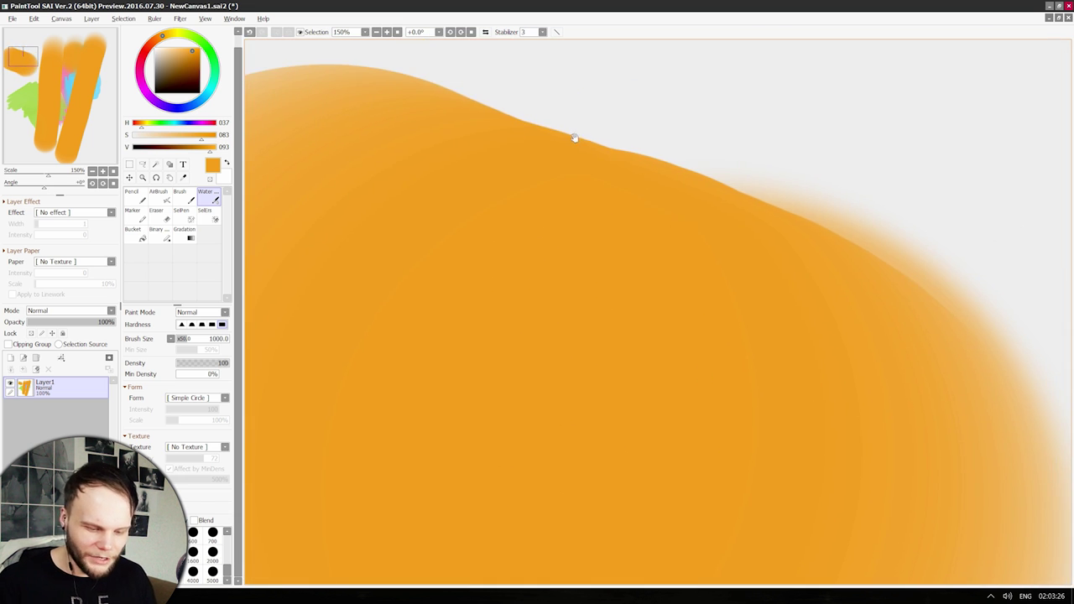
pyautogui.moveTo(846, 417); pyautogui.dragTo(733, 162)
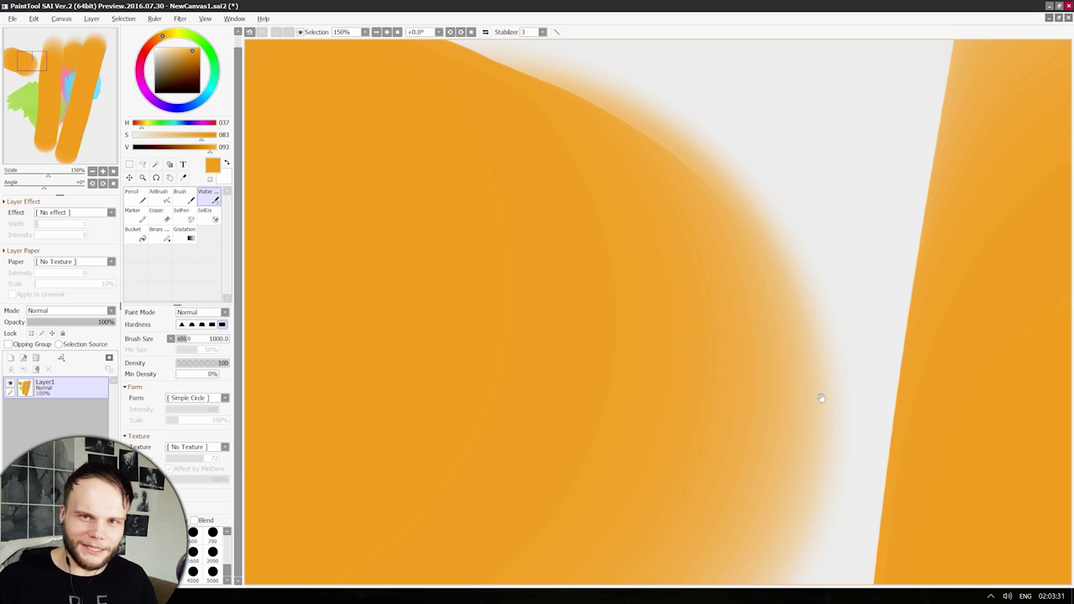
pyautogui.hscroll(-3, 777, 362)
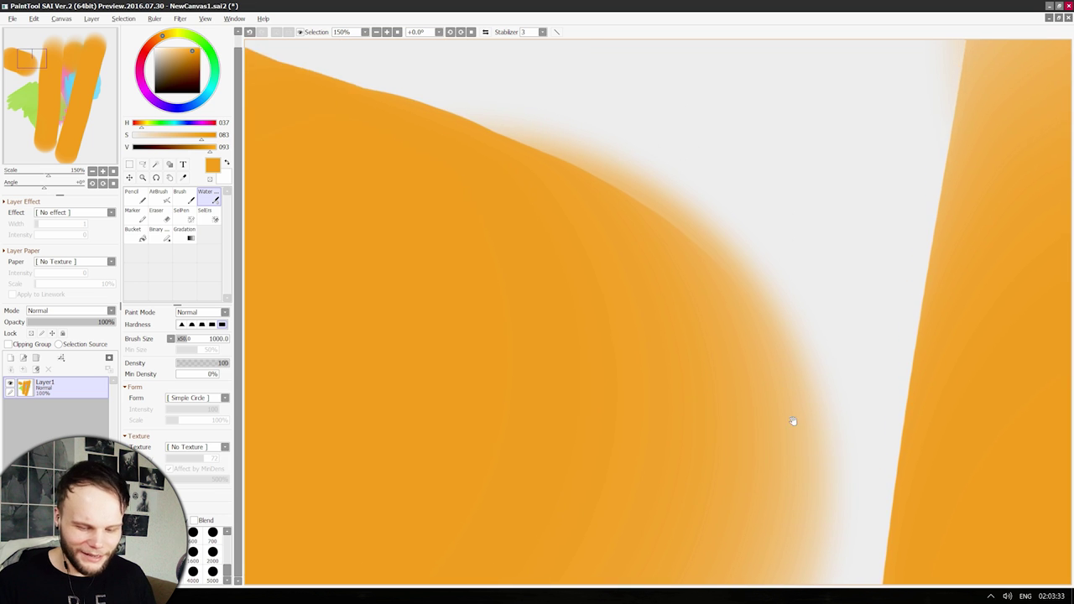
pyautogui.scroll(-4, 827, 352)
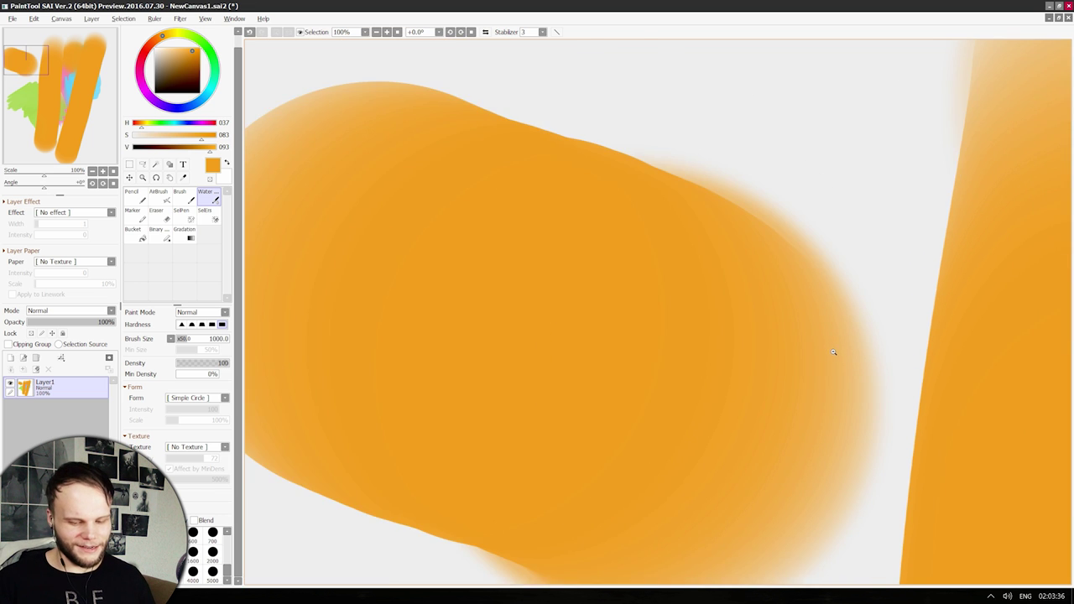
# Paint and undo large orange test strokes with the 1000 px round brush in Photoshop.
pyautogui.hotkey('ctrl', 'z')
pyautogui.hotkey('ctrl', 'z')
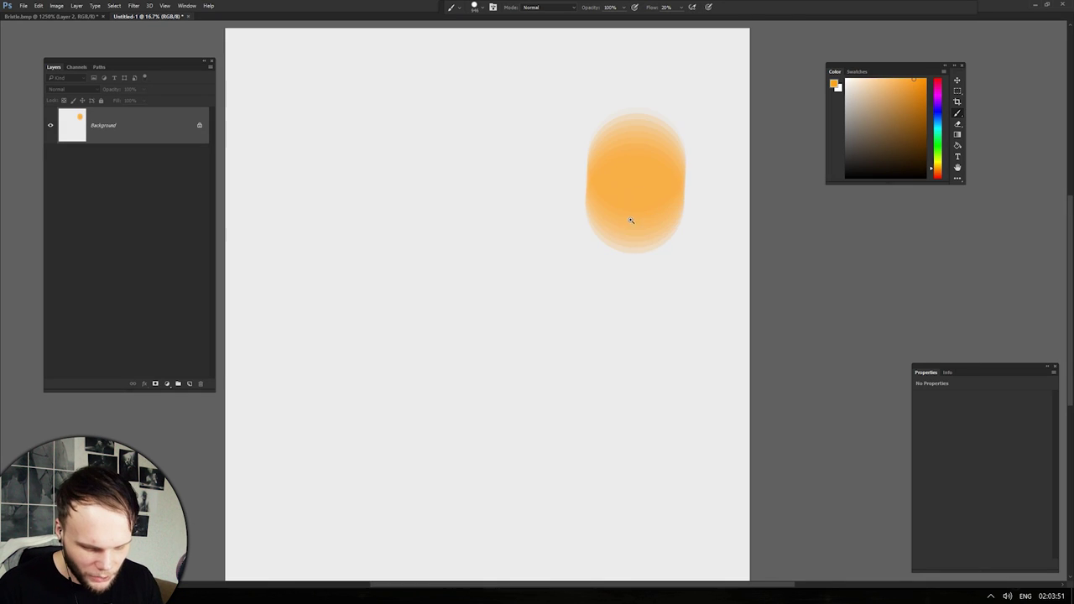
pyautogui.hotkey('ctrl', '+')
pyautogui.hotkey('ctrl', 'z')
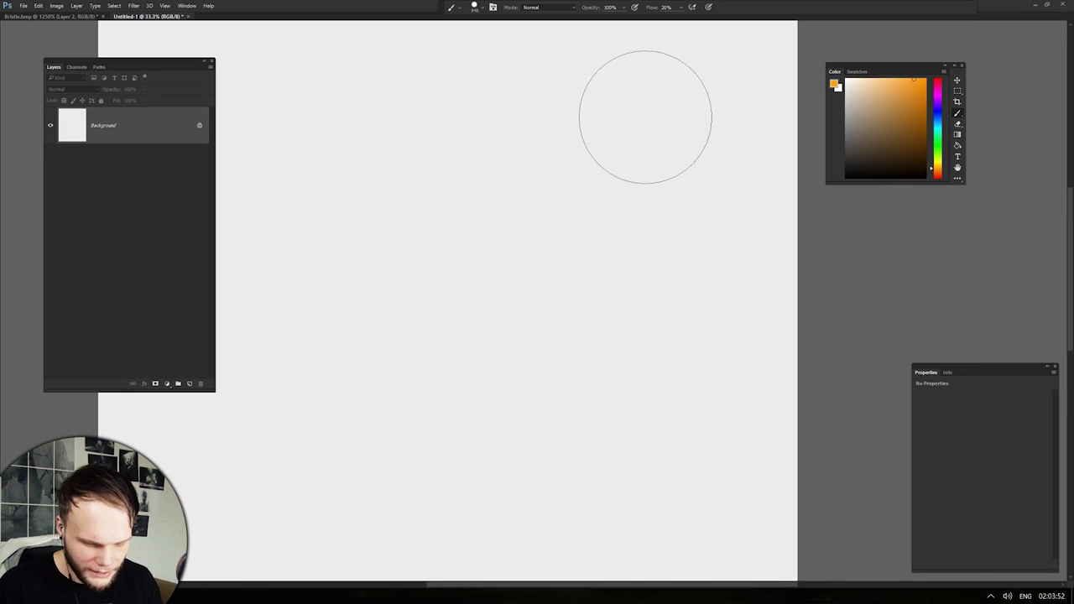
pyautogui.moveTo(645, 115); pyautogui.dragTo(595, 427)
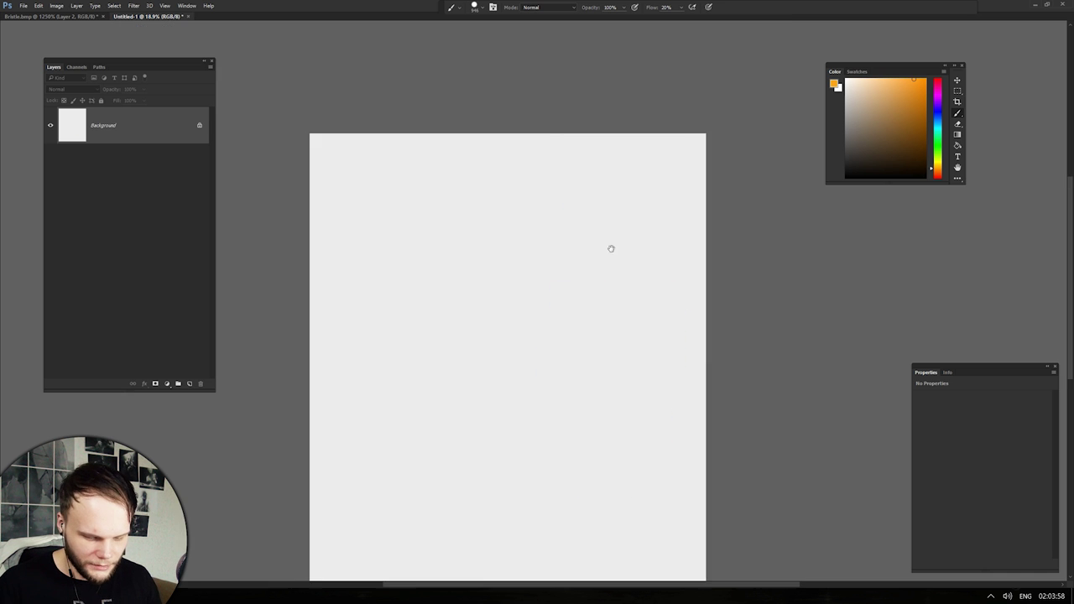
pyautogui.moveTo(611, 247)
pyautogui.mouseDown()
pyautogui.moveTo(630, 129)
pyautogui.moveTo(580, 453)
pyautogui.mouseUp()
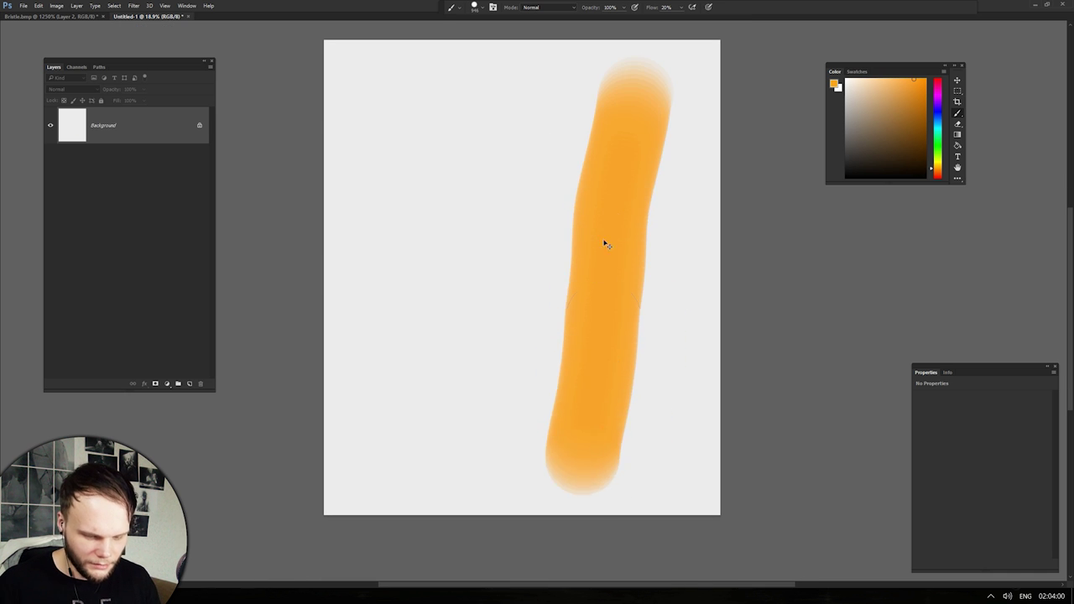
pyautogui.hotkey('ctrl', 'z')
pyautogui.moveTo(630, 118); pyautogui.dragTo(587, 462)
# In SAI, paint and repaint a thick orange stroke down the left side of the canvas.
pyautogui.hotkey('alt', 'Tab')
pyautogui.moveTo(625, 109)
pyautogui.mouseDown()
pyautogui.moveTo(588, 456)
pyautogui.moveTo(615, 367)
pyautogui.mouseUp()
pyautogui.scroll(-2, 615, 367)
pyautogui.scroll(1, 609, 254)
pyautogui.hotkey('ctrl', 'z')
pyautogui.scroll(-2, 500, 173)
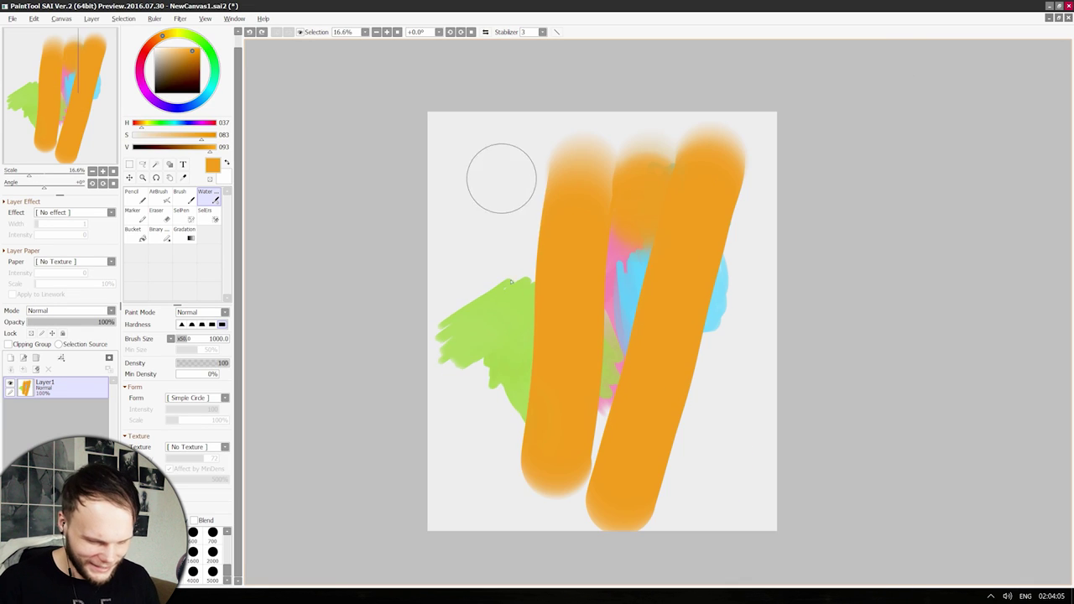
pyautogui.moveTo(501, 173); pyautogui.dragTo(523, 478)
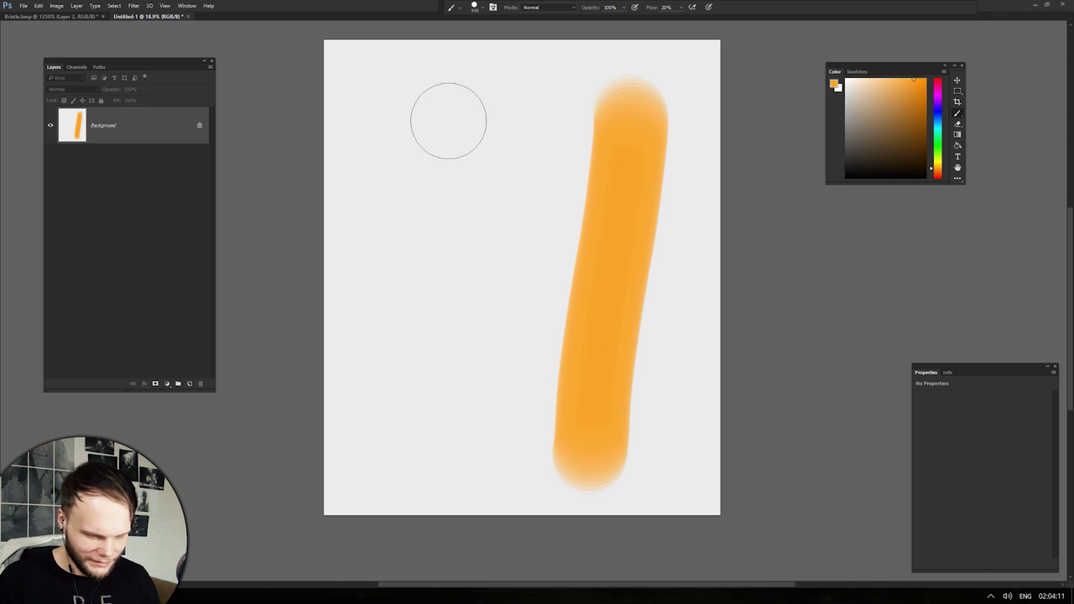
pyautogui.moveTo(447, 120); pyautogui.dragTo(467, 467)
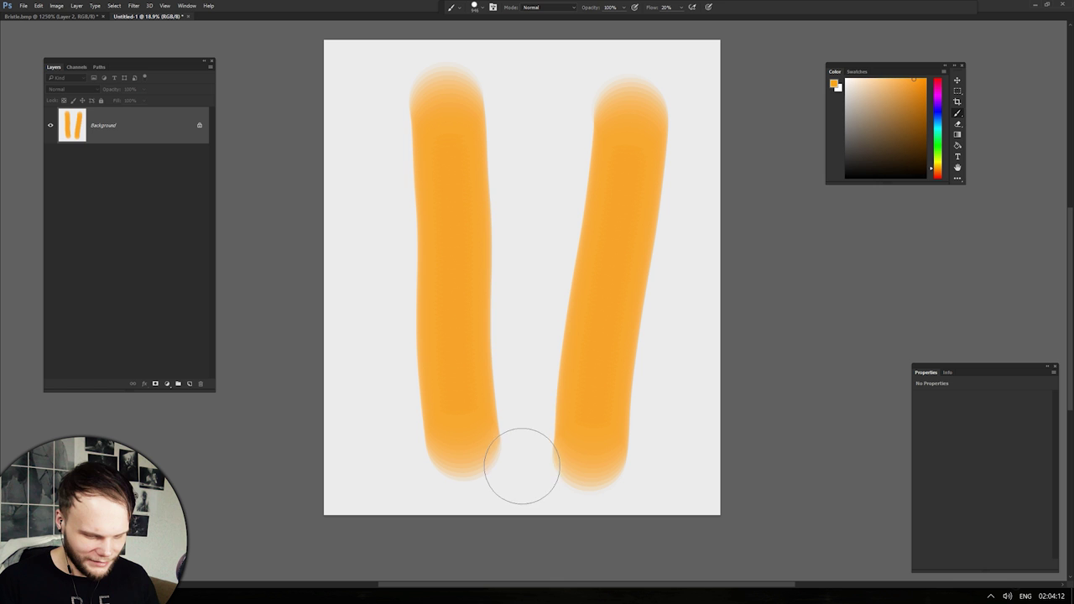
pyautogui.press('F5')
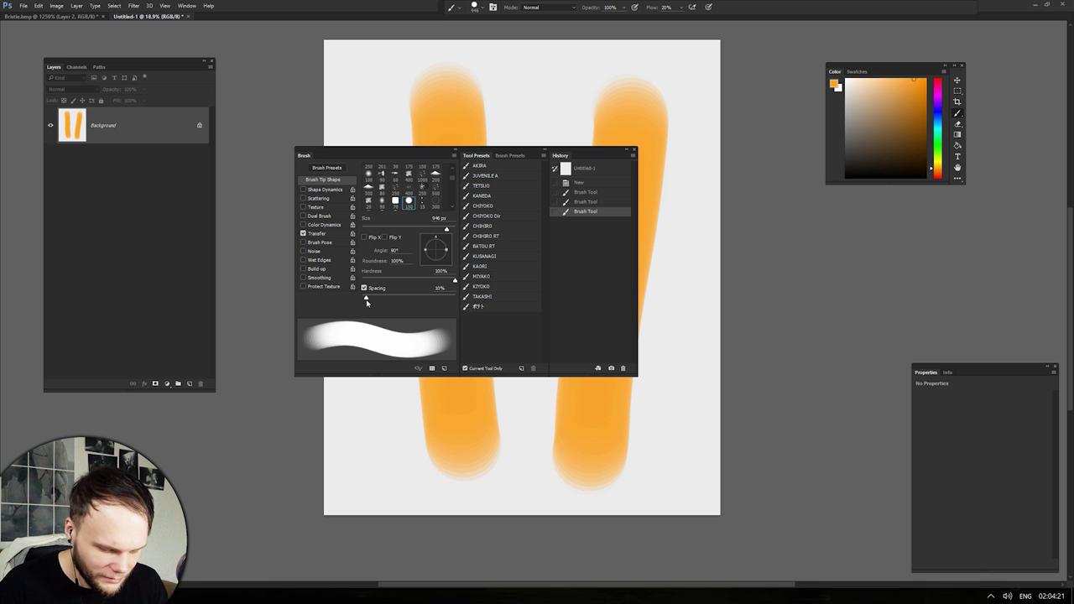
pyautogui.press('F5')
pyautogui.hotkey('ctrl', 'z')
pyautogui.moveTo(487, 105)
pyautogui.mouseDown()
pyautogui.moveTo(456, 467)
pyautogui.moveTo(468, 367)
pyautogui.moveTo(470, 450)
pyautogui.mouseUp()
pyautogui.hotkey('ctrl', 'z')
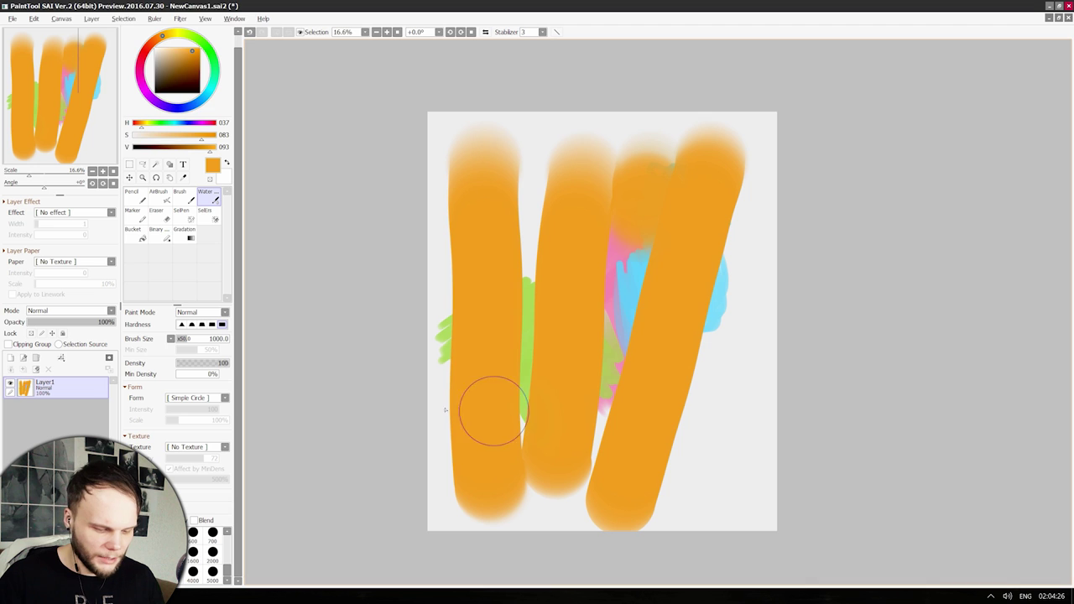
# Choose the Borobristle_01 form and paint bristly orange strokes down the gap and over the right-hand dabs.
pyautogui.scroll(6, 503, 169)
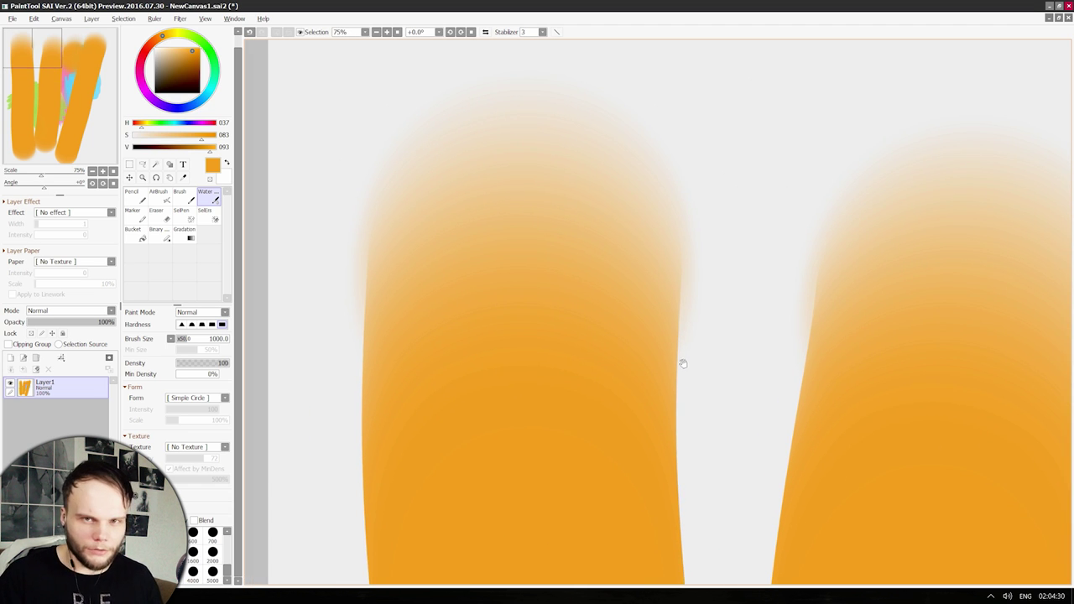
pyautogui.scroll(-4, 711, 305)
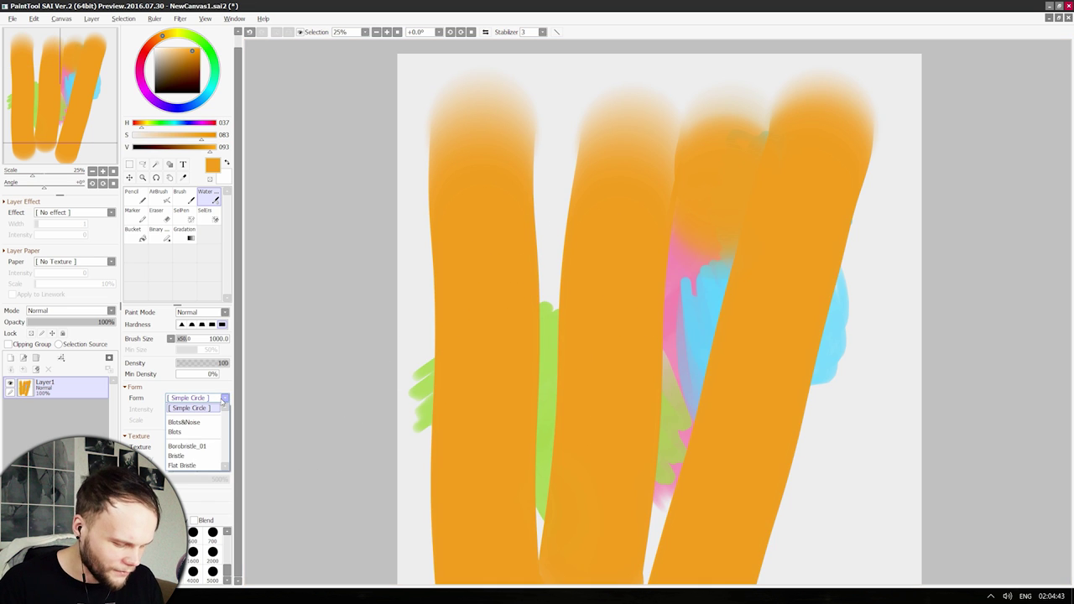
pyautogui.click(203, 447)
pyautogui.moveTo(546, 185)
pyautogui.mouseDown()
pyautogui.moveTo(544, 311)
pyautogui.moveTo(563, 408)
pyautogui.mouseUp()
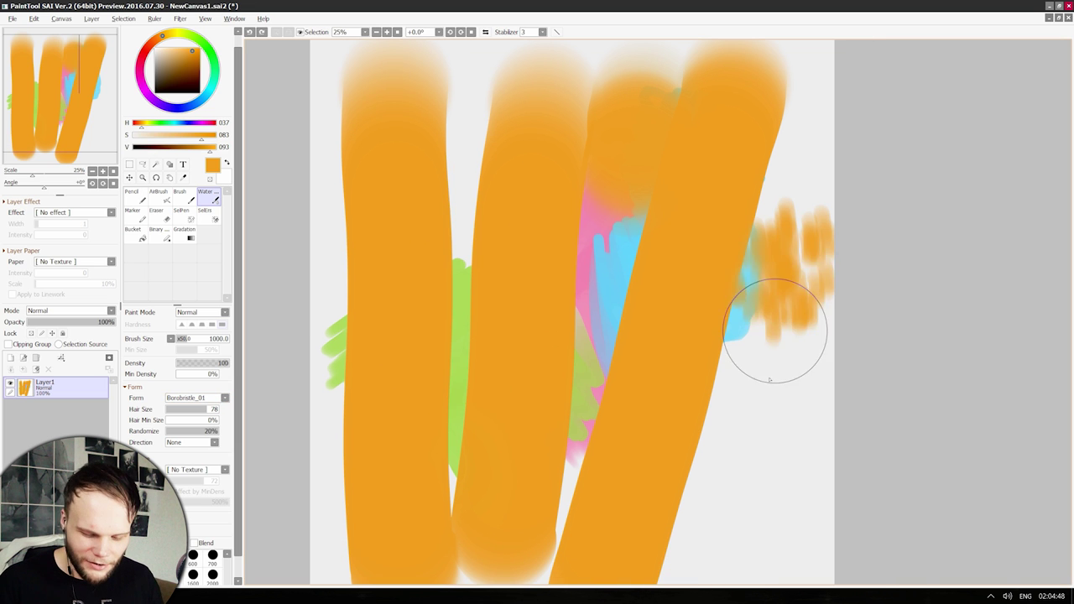
pyautogui.moveTo(774, 330)
pyautogui.mouseDown()
pyautogui.moveTo(763, 438)
pyautogui.moveTo(793, 411)
pyautogui.mouseUp()
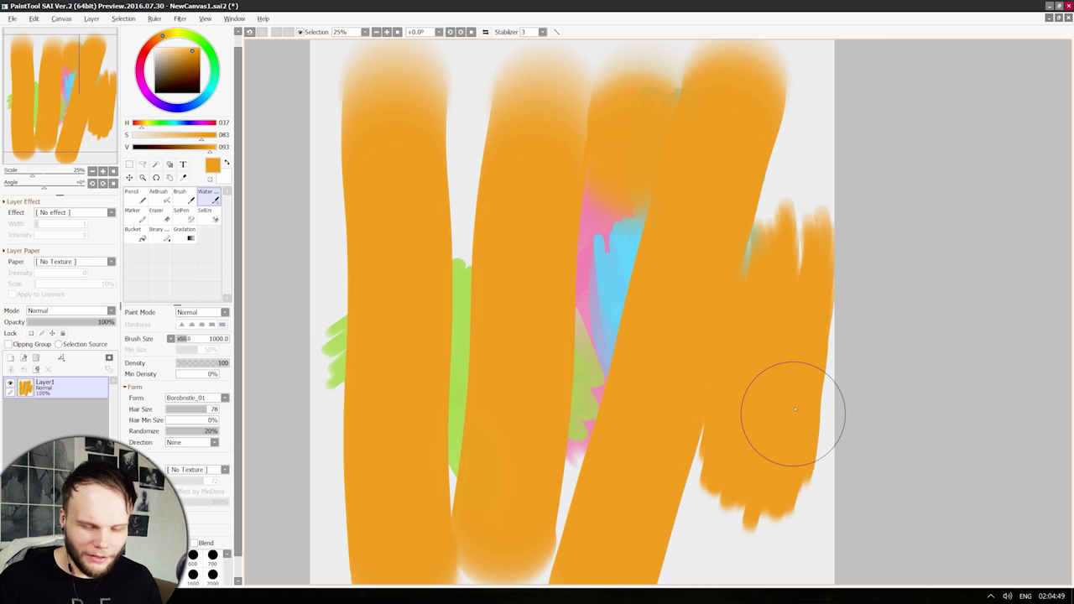